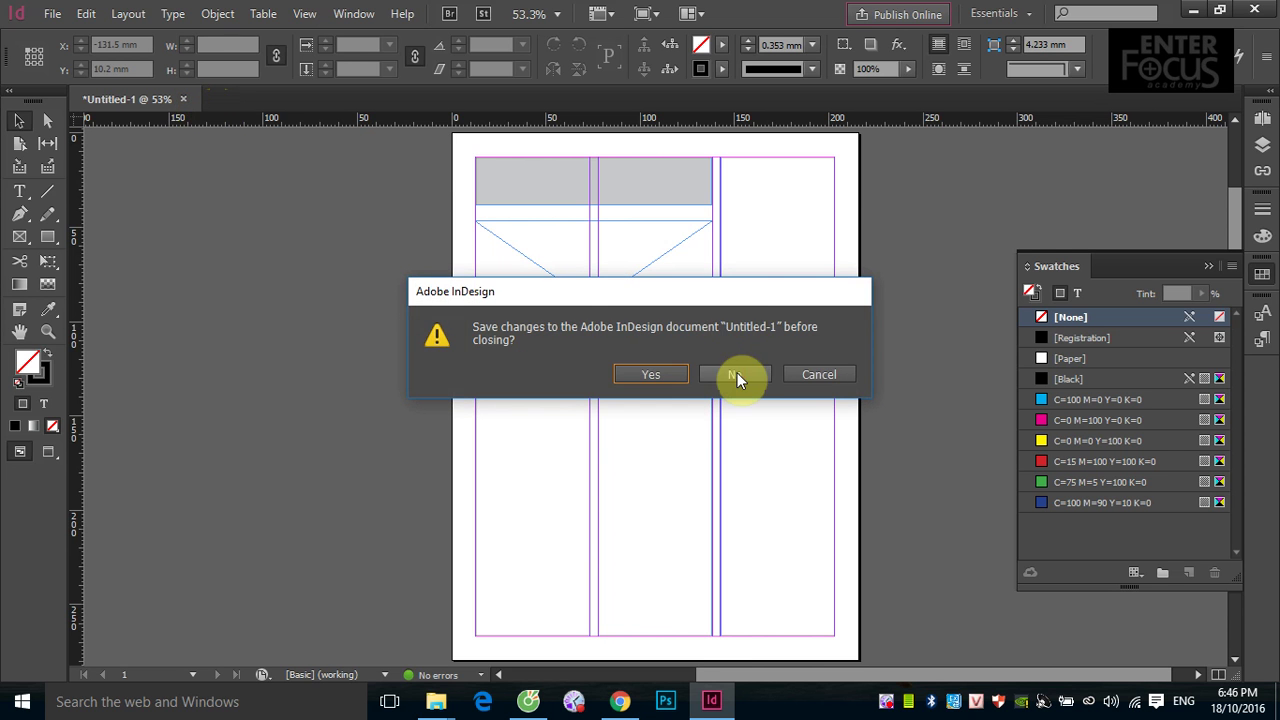
# Close the untitled document without saving its changes and collapse the Swatches panel
pyautogui.click(735, 373)
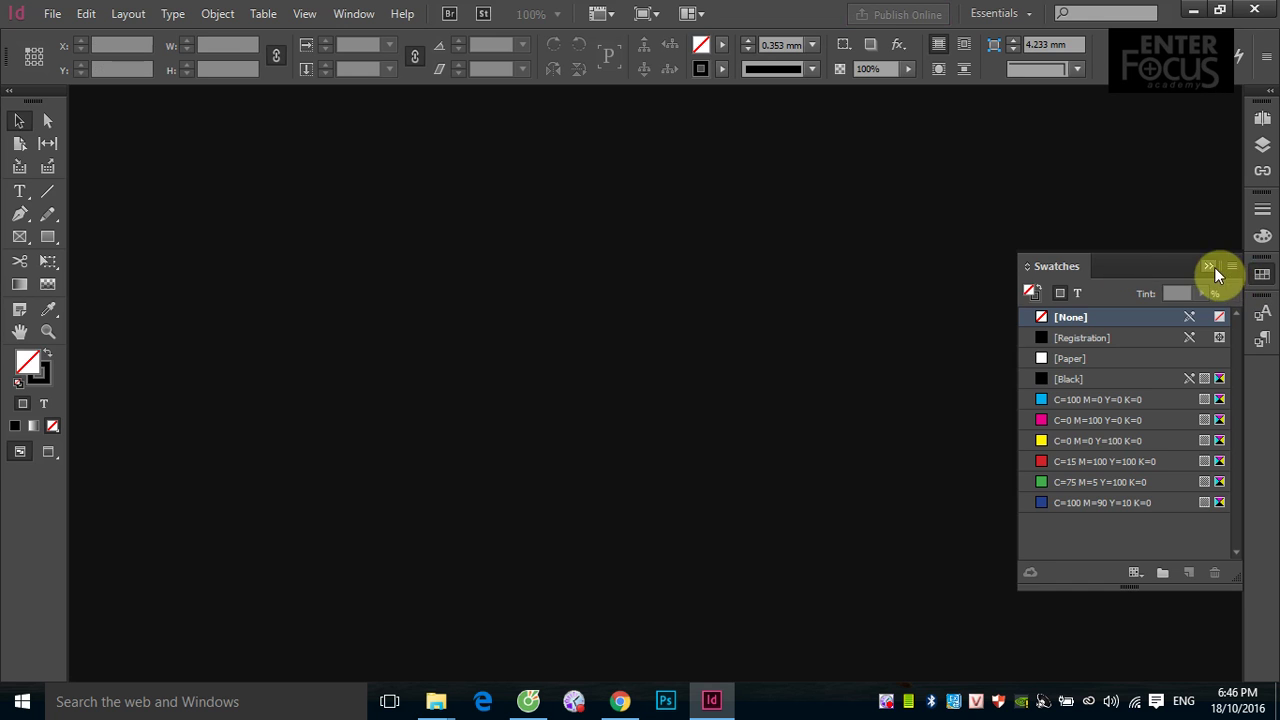
pyautogui.click(1209, 266)
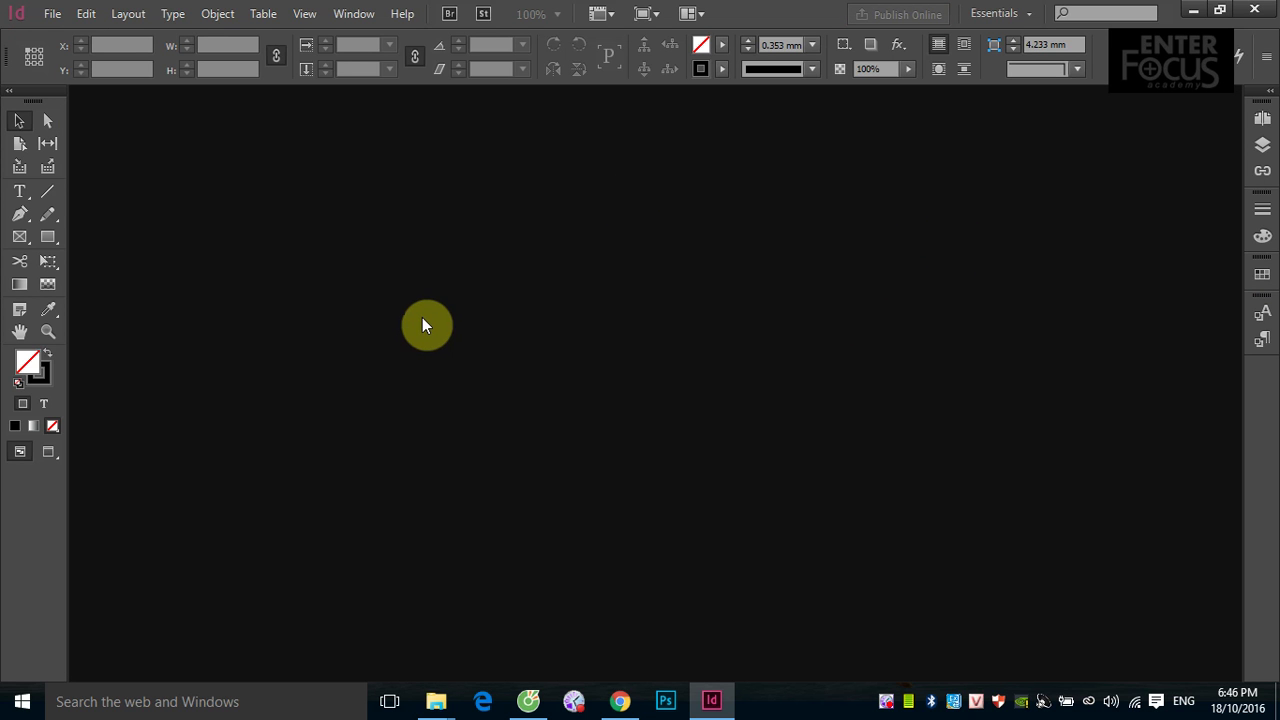
# Review the ruler, stroke and keyboard increment settings in the Units & Increments preferences, and accept them as they are
pyautogui.click(86, 14)
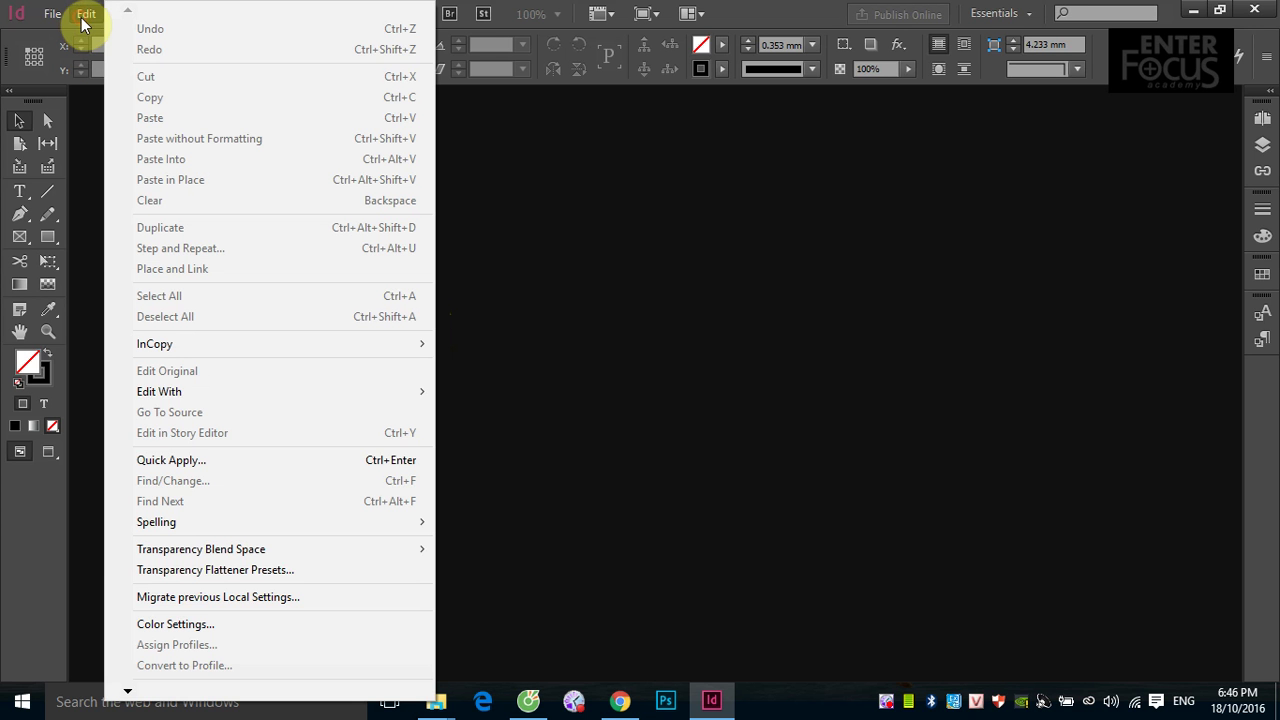
pyautogui.moveTo(127, 695)
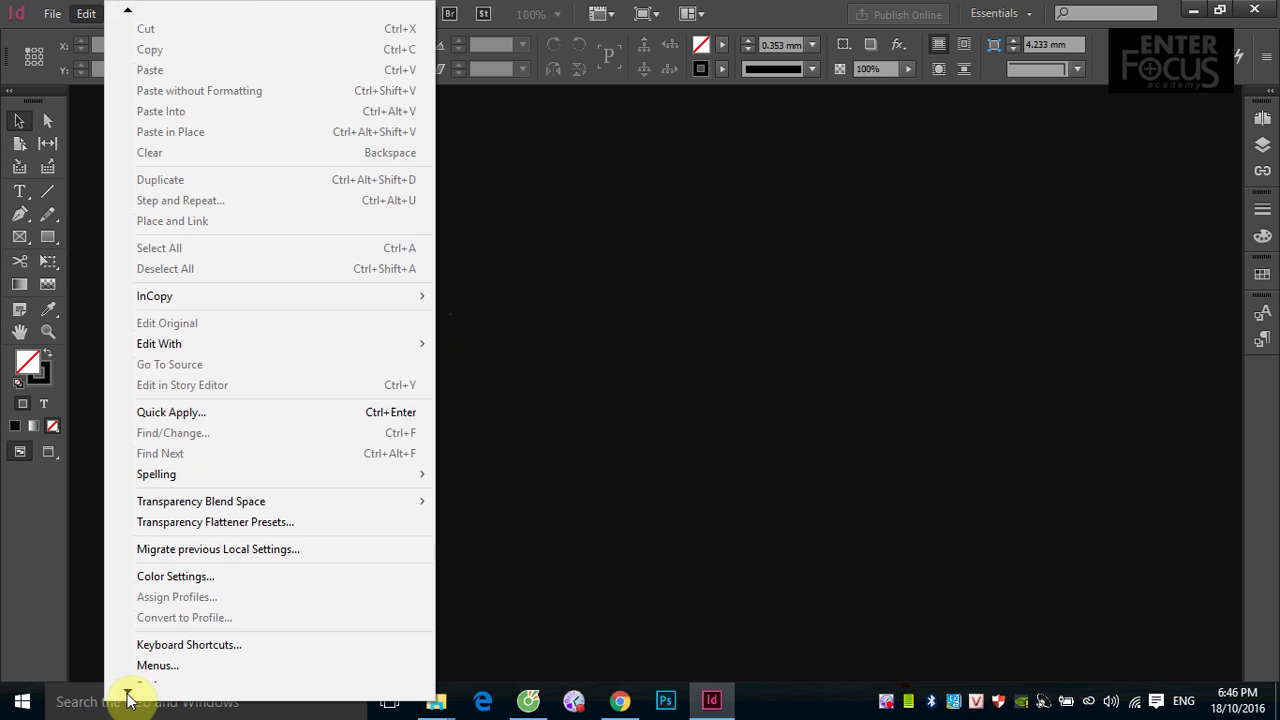
pyautogui.moveTo(162, 675)
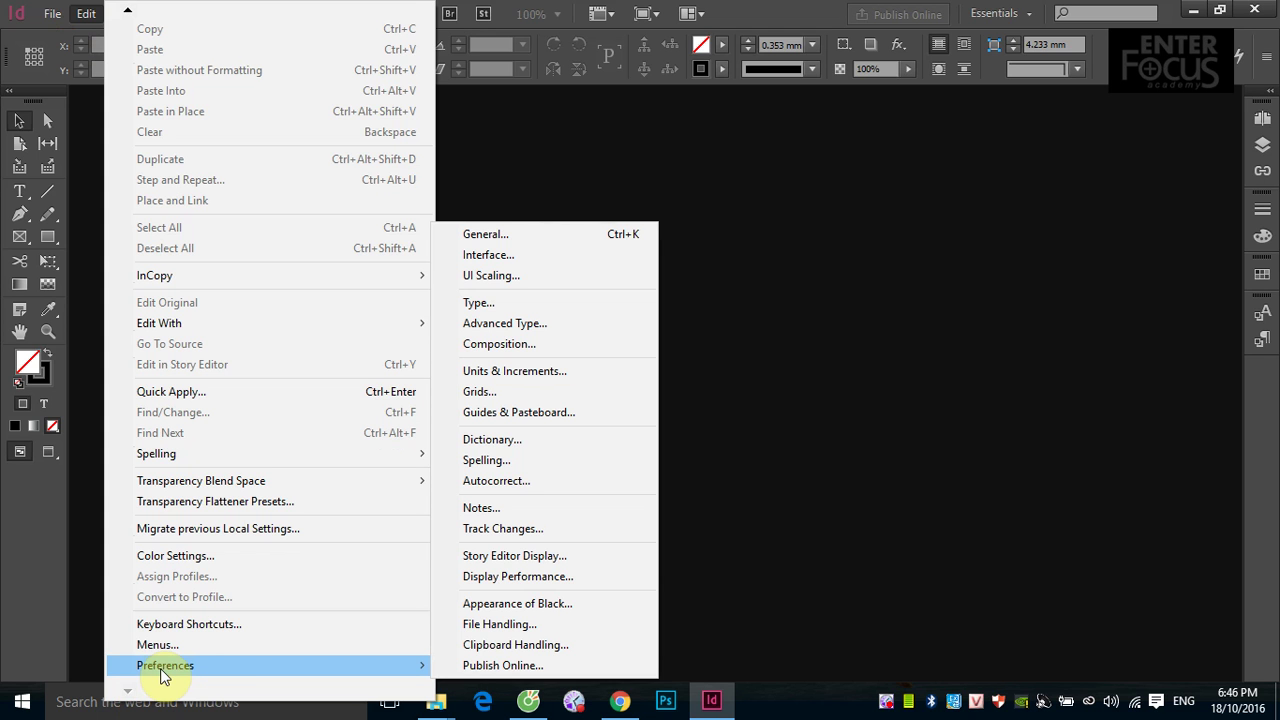
pyautogui.click(540, 375)
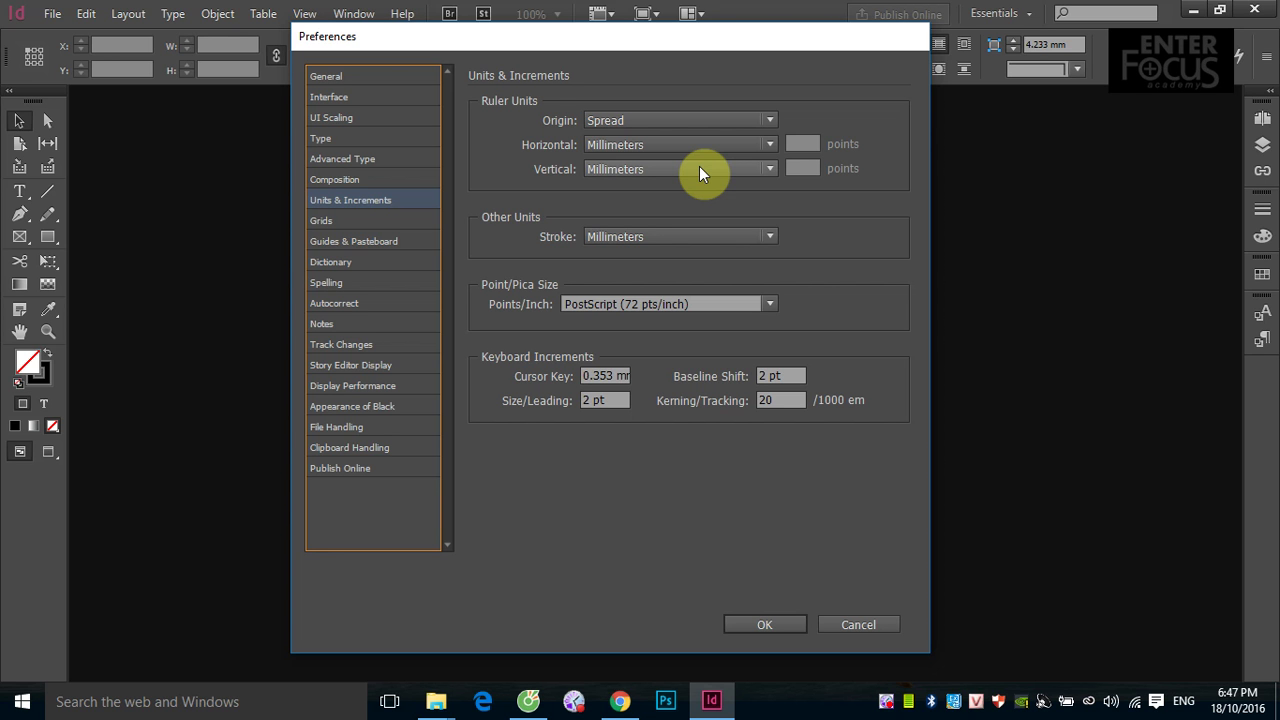
pyautogui.click(766, 624)
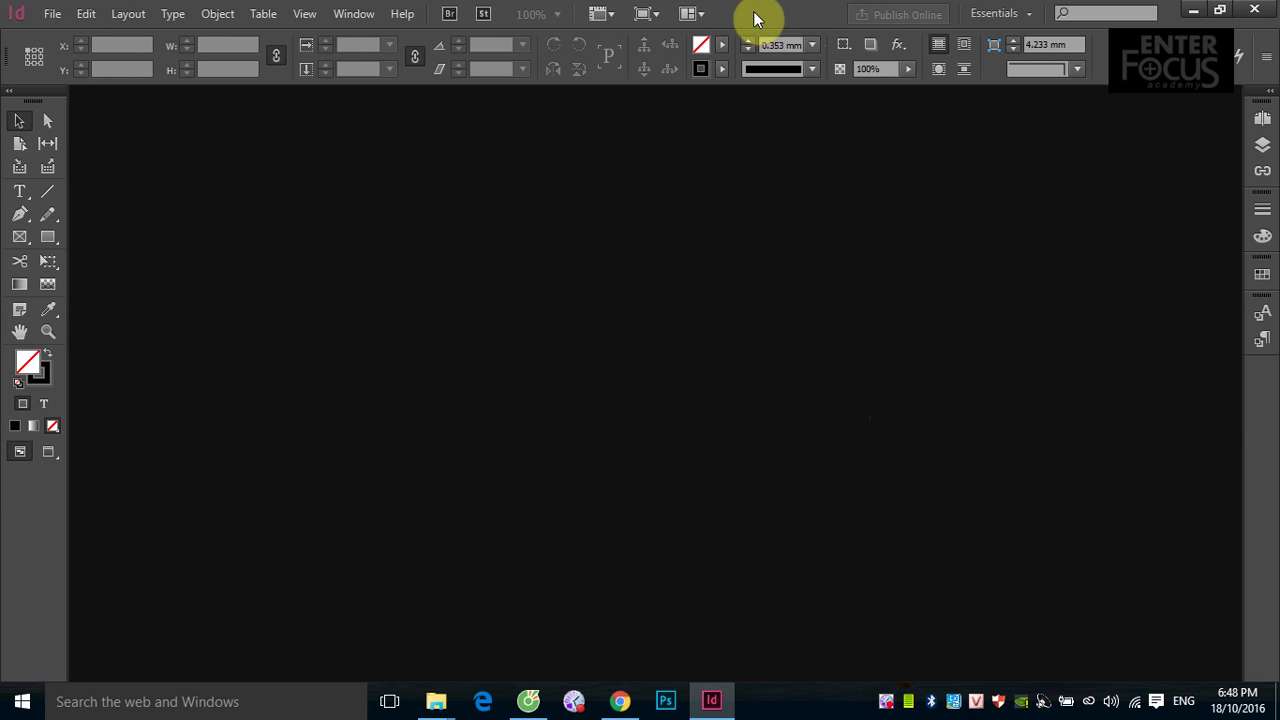
# Review the available workspaces, the single-column layout of the tools and the expanded view of the docked panels
pyautogui.click(1032, 18)
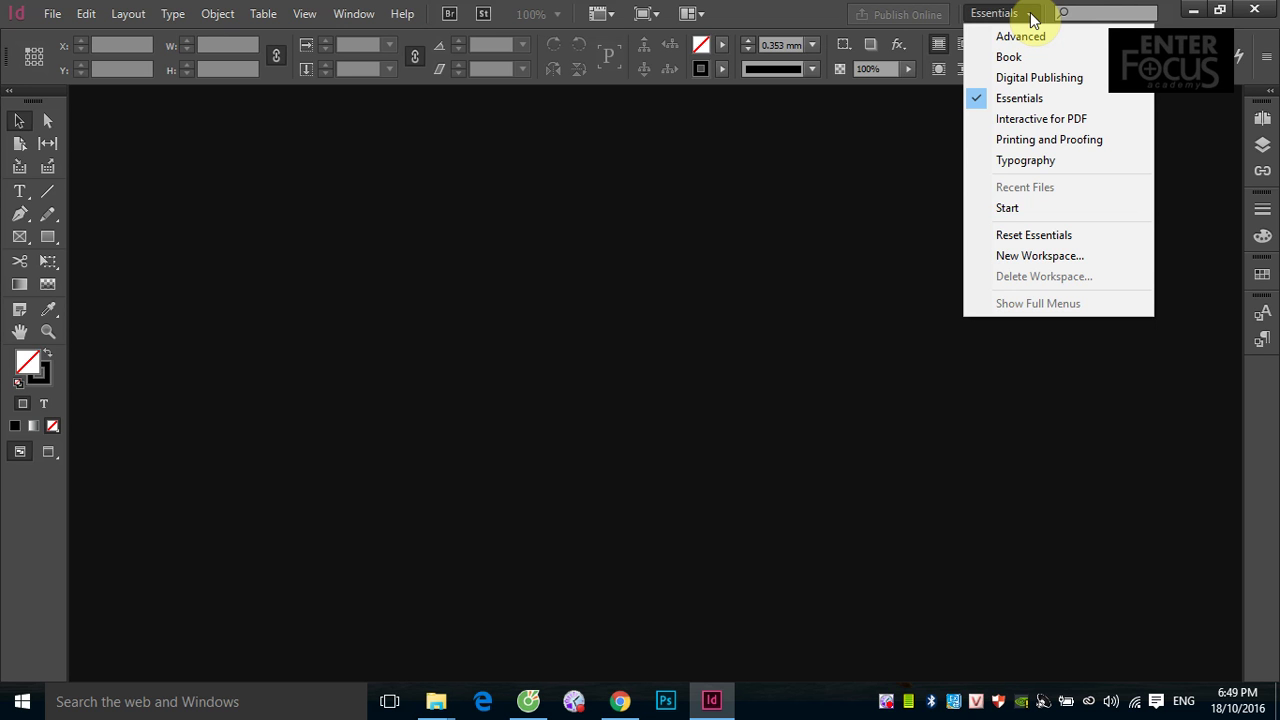
pyautogui.click(740, 182)
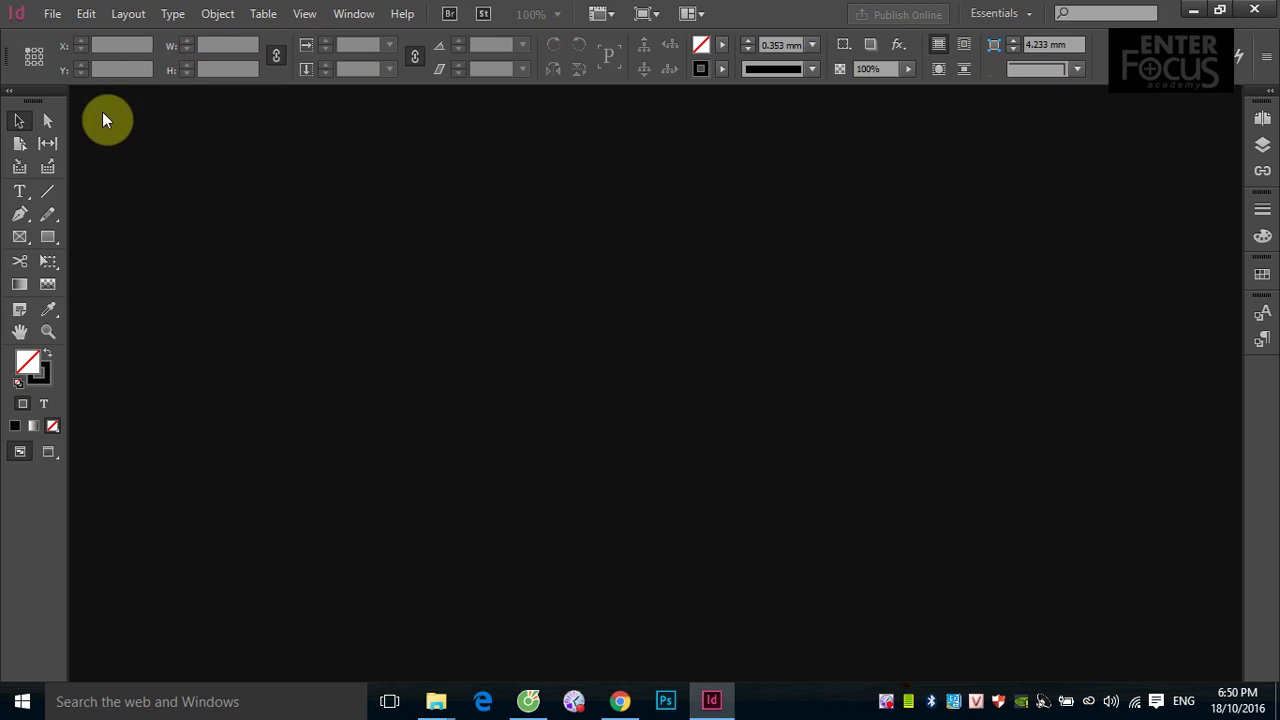
pyautogui.click(10, 93)
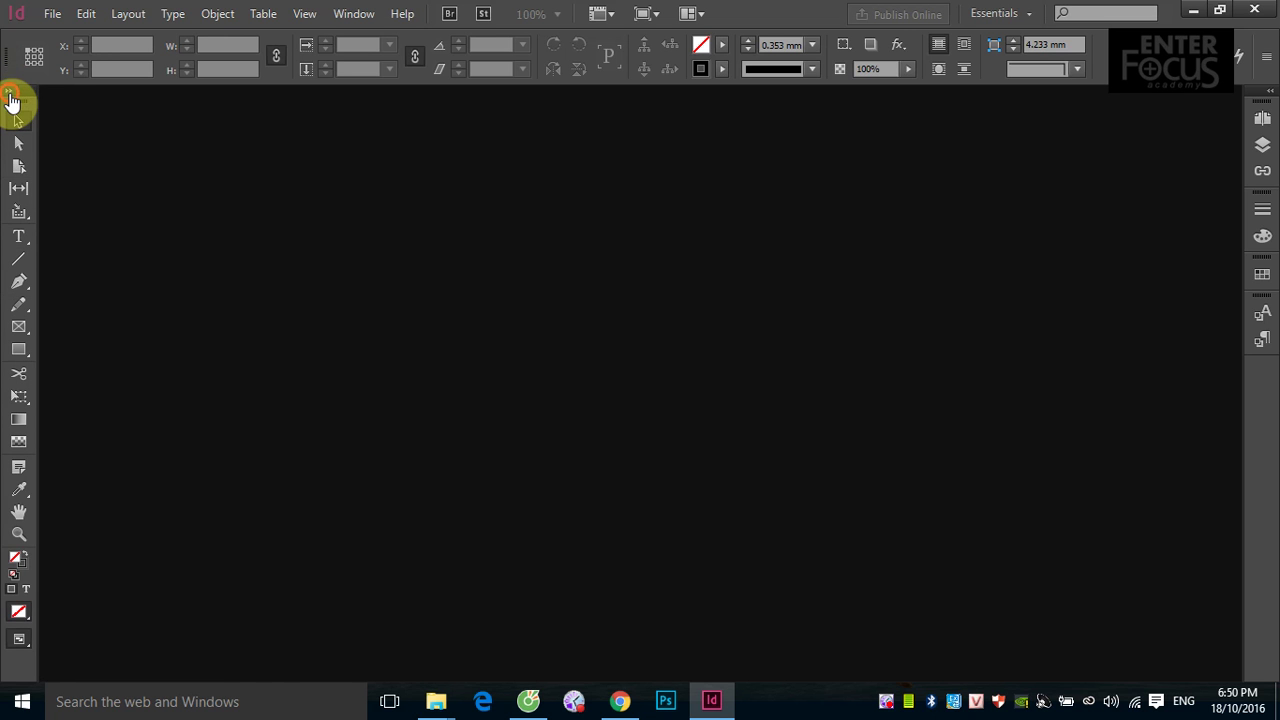
pyautogui.click(10, 93)
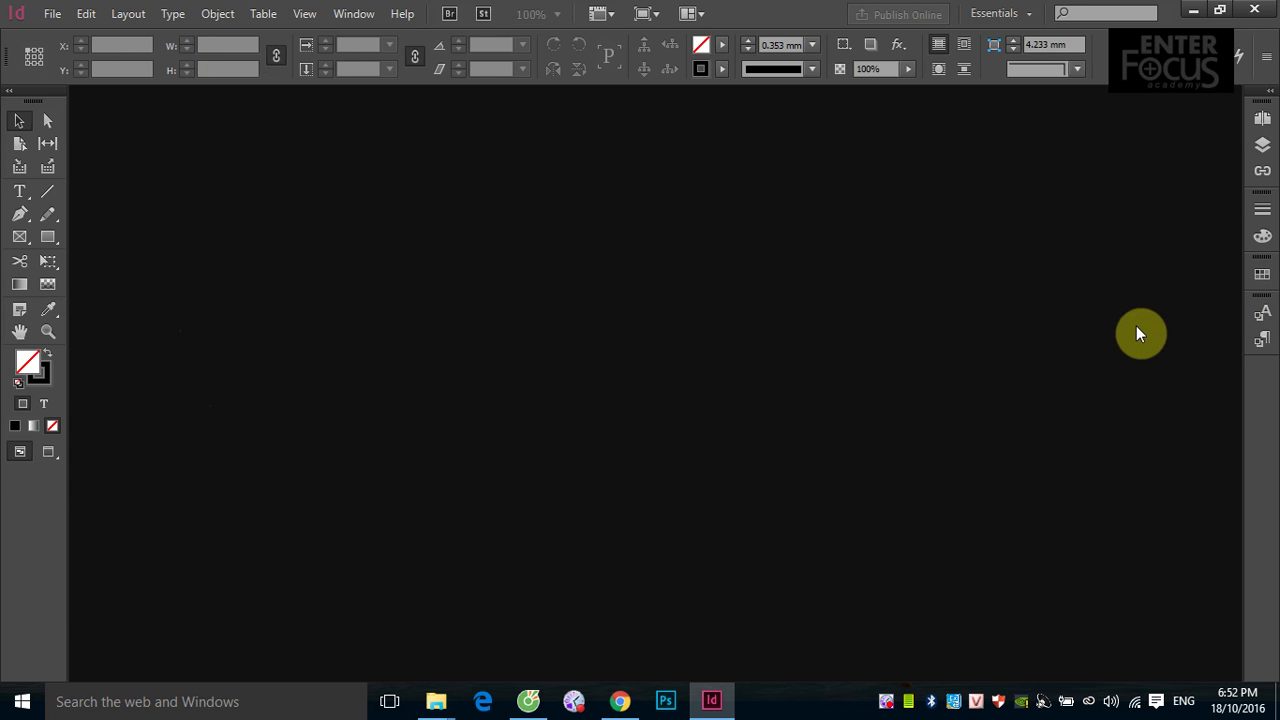
pyautogui.click(1269, 91)
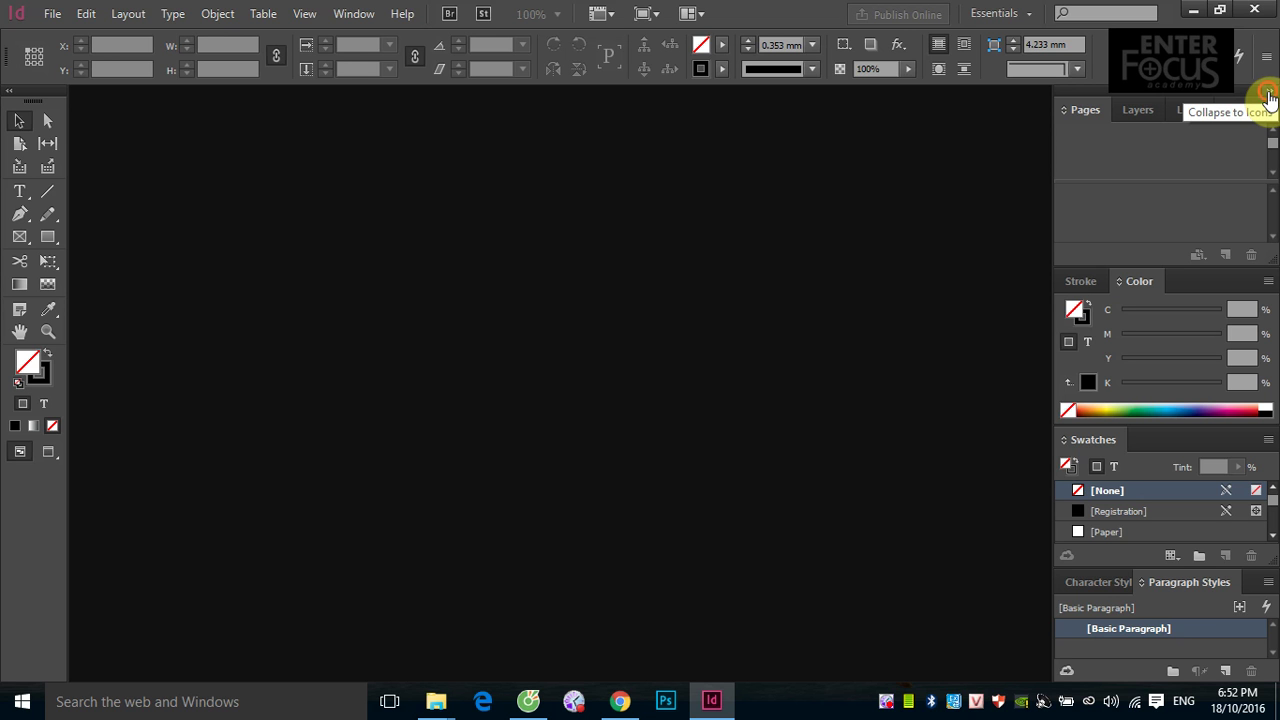
pyautogui.click(1270, 97)
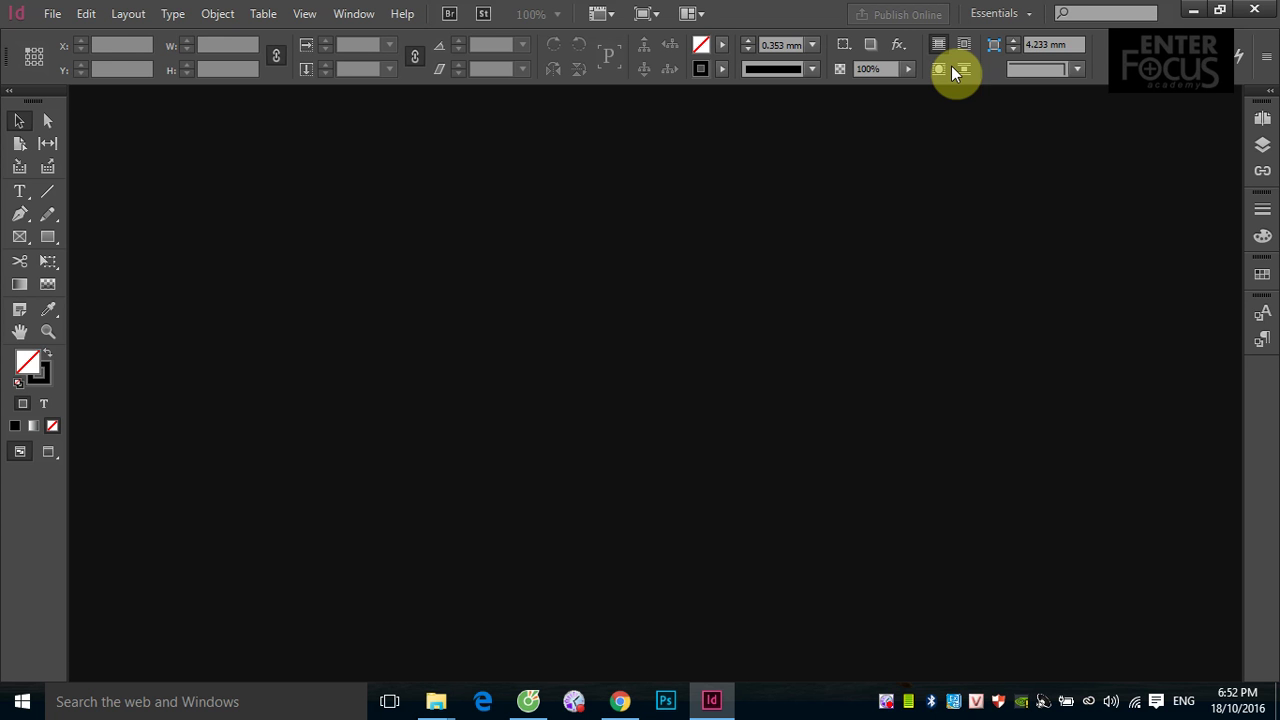
# Start setting up a new document
pyautogui.click(52, 16)
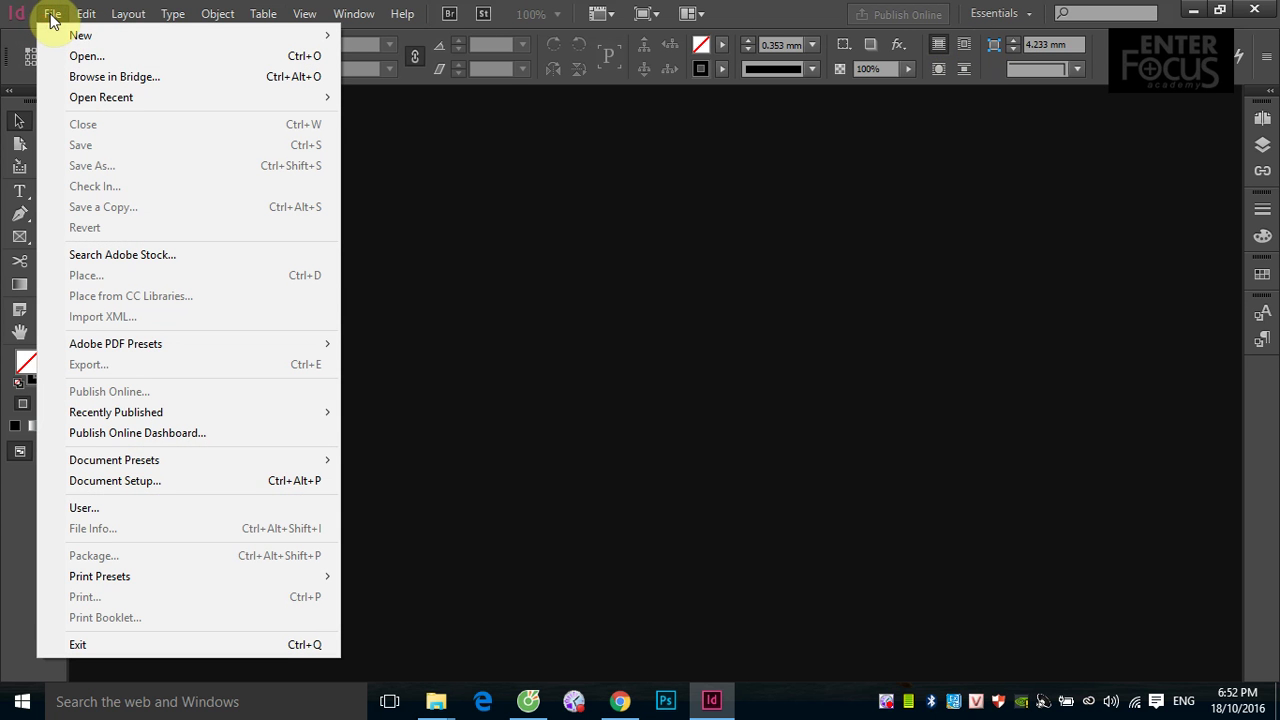
pyautogui.moveTo(62, 40)
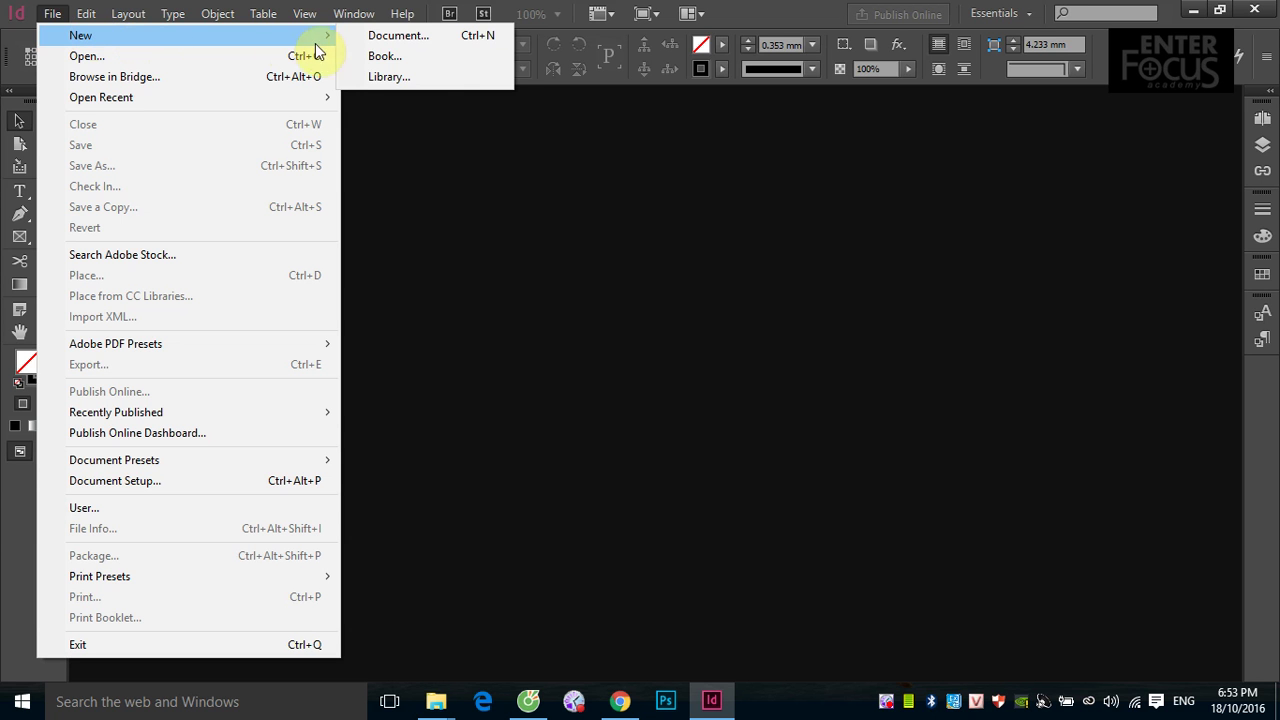
pyautogui.click(395, 35)
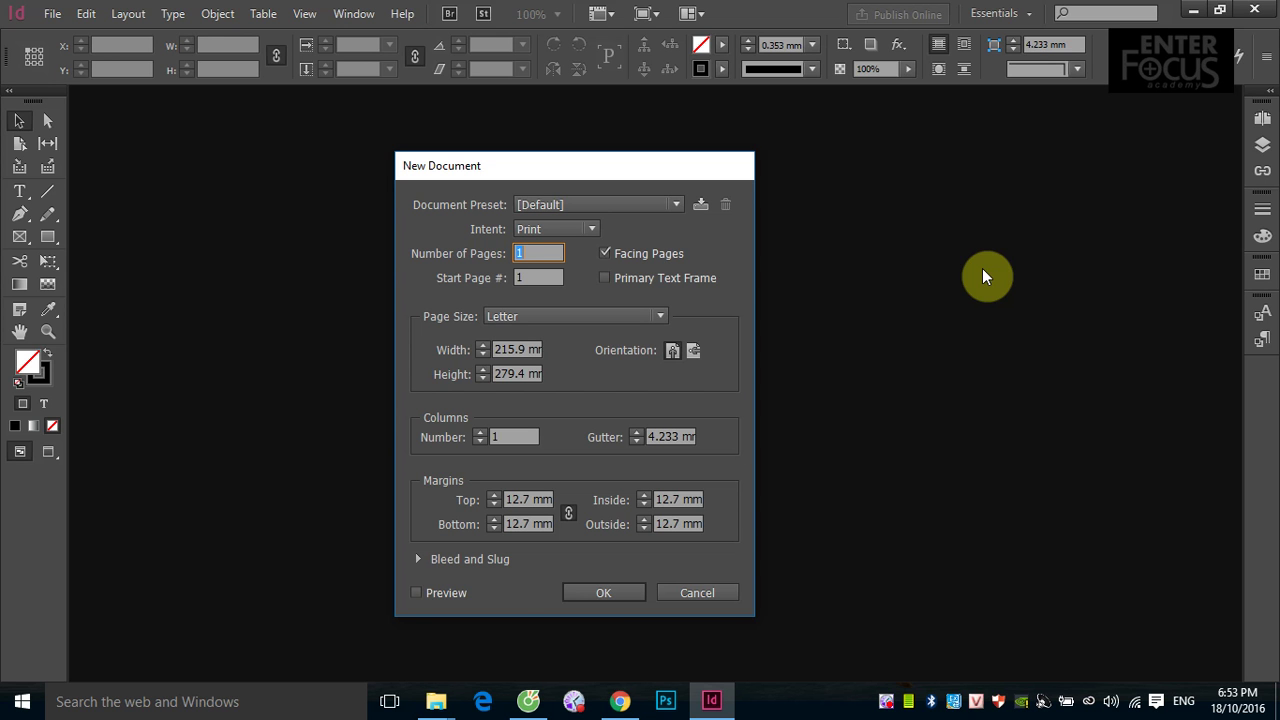
# Review the document preset, intent and page size choices for the new document without changing them
pyautogui.click(674, 205)
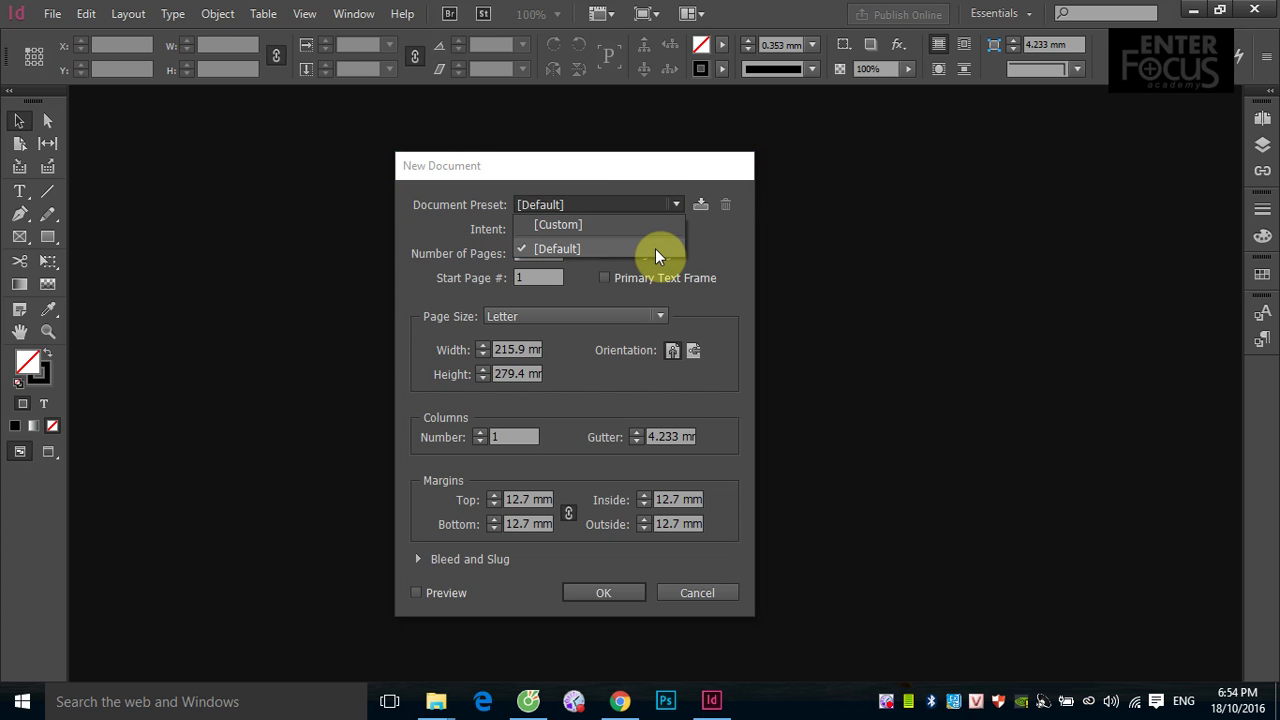
pyautogui.click(733, 245)
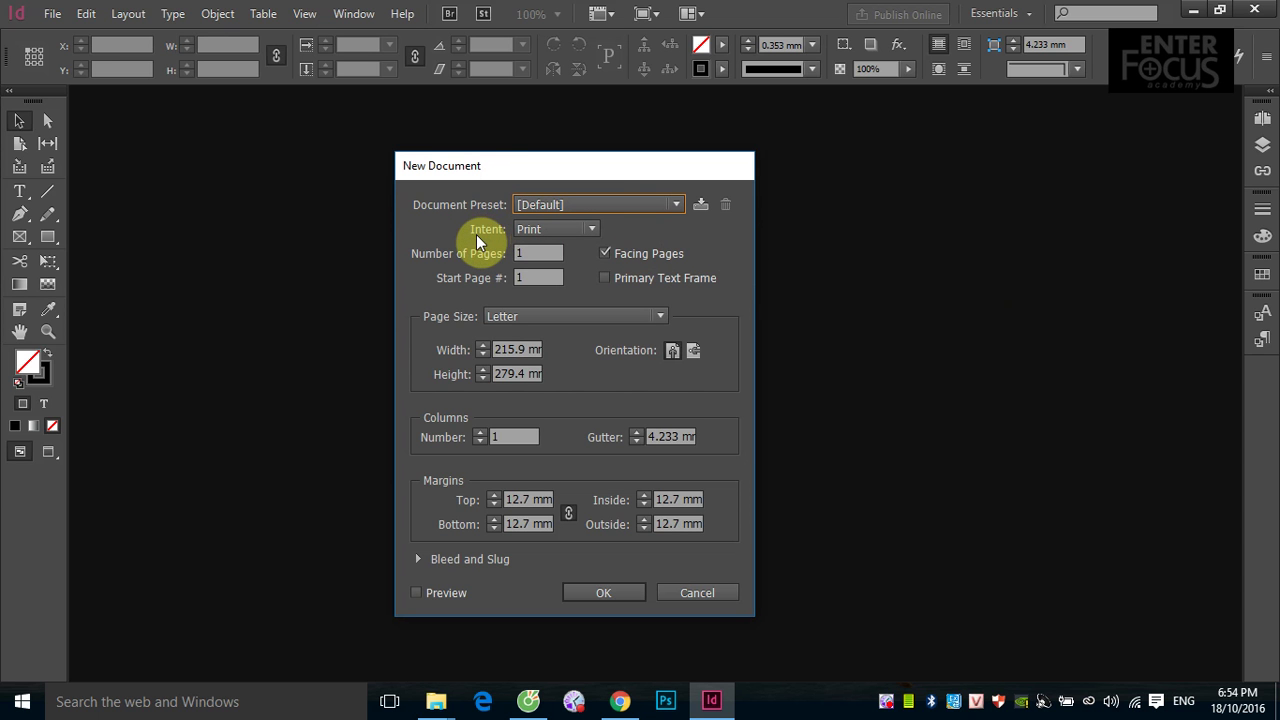
pyautogui.click(593, 230)
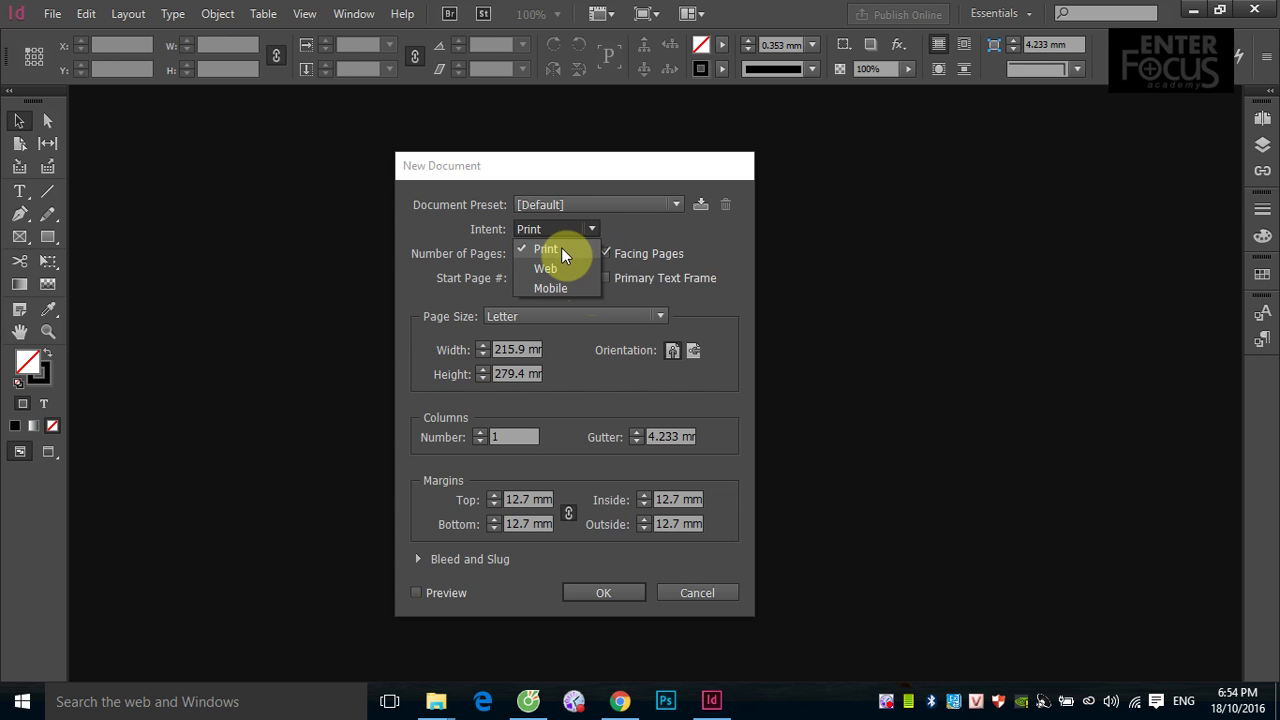
pyautogui.click(717, 231)
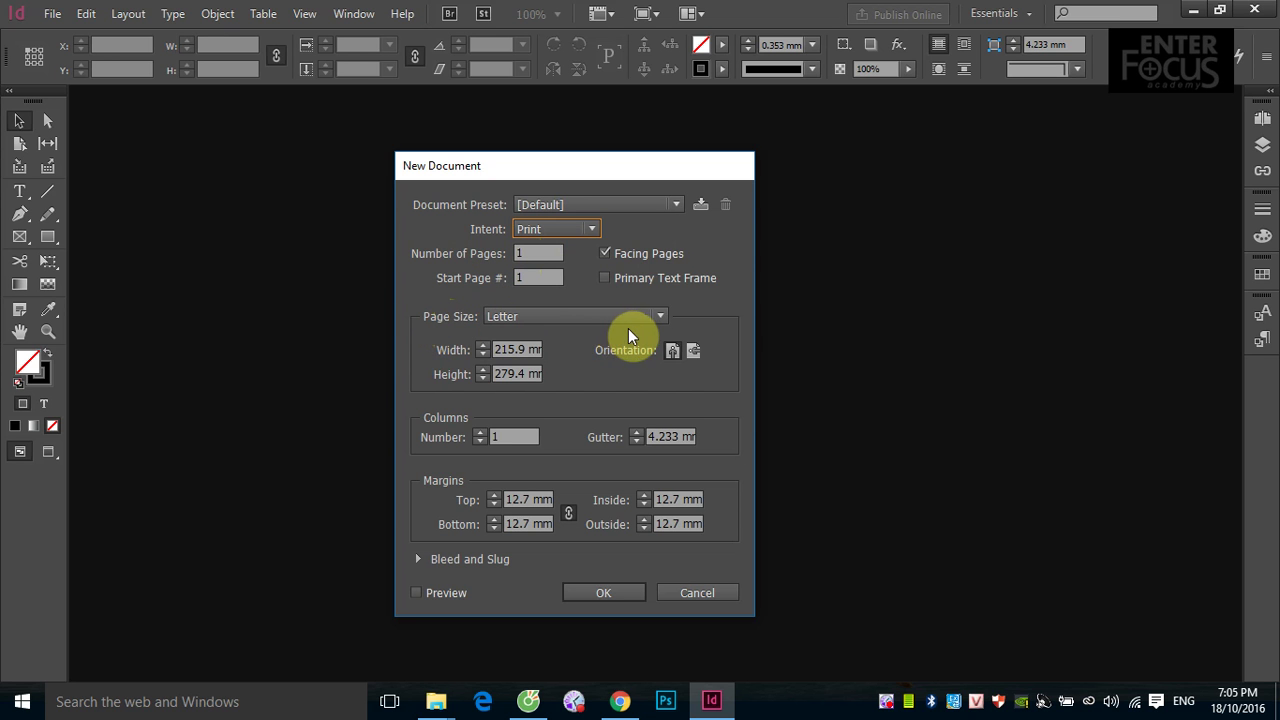
pyautogui.click(660, 316)
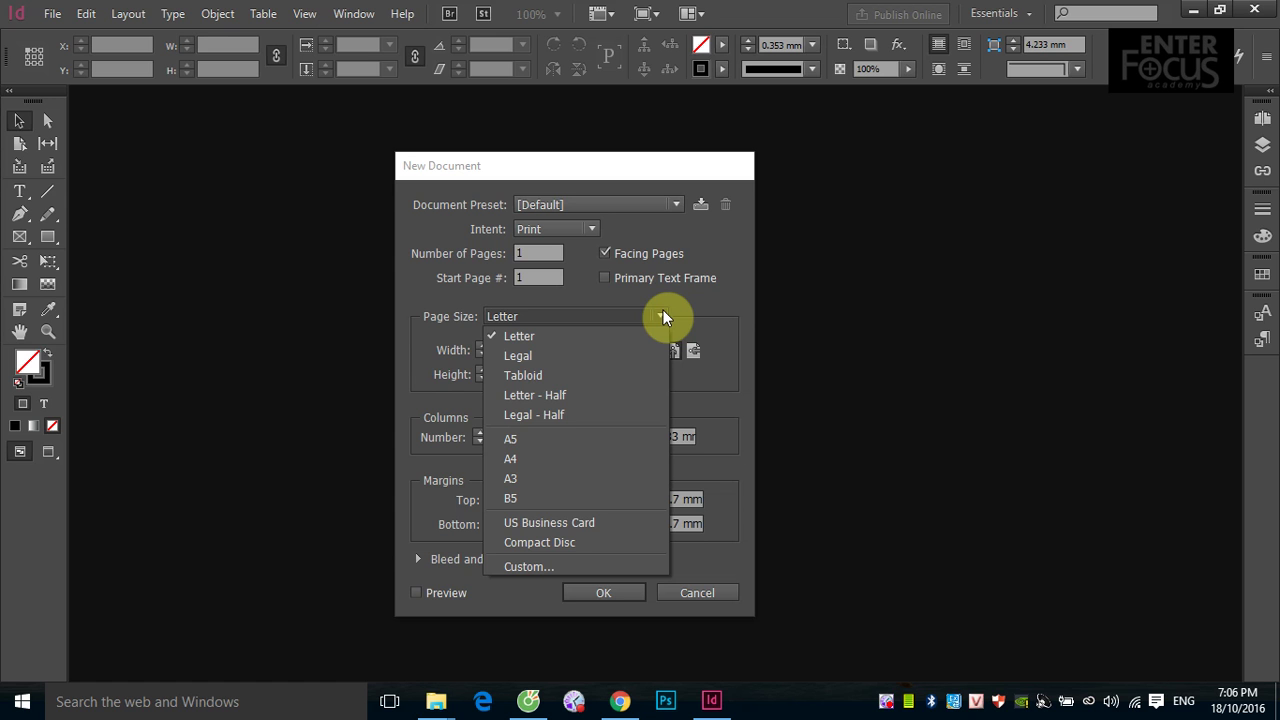
pyautogui.click(730, 336)
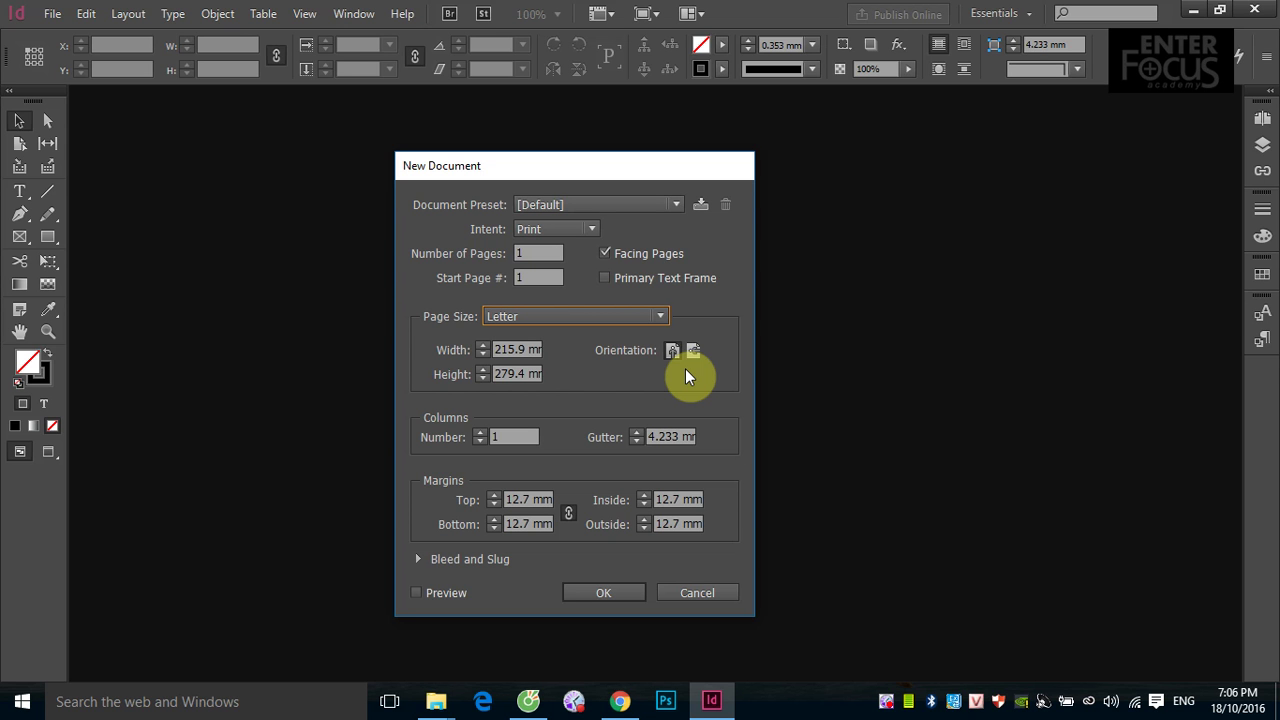
# Set all four margins of the new document to 20 mm
pyautogui.click(499, 348)
pyautogui.doubleClick(499, 348)
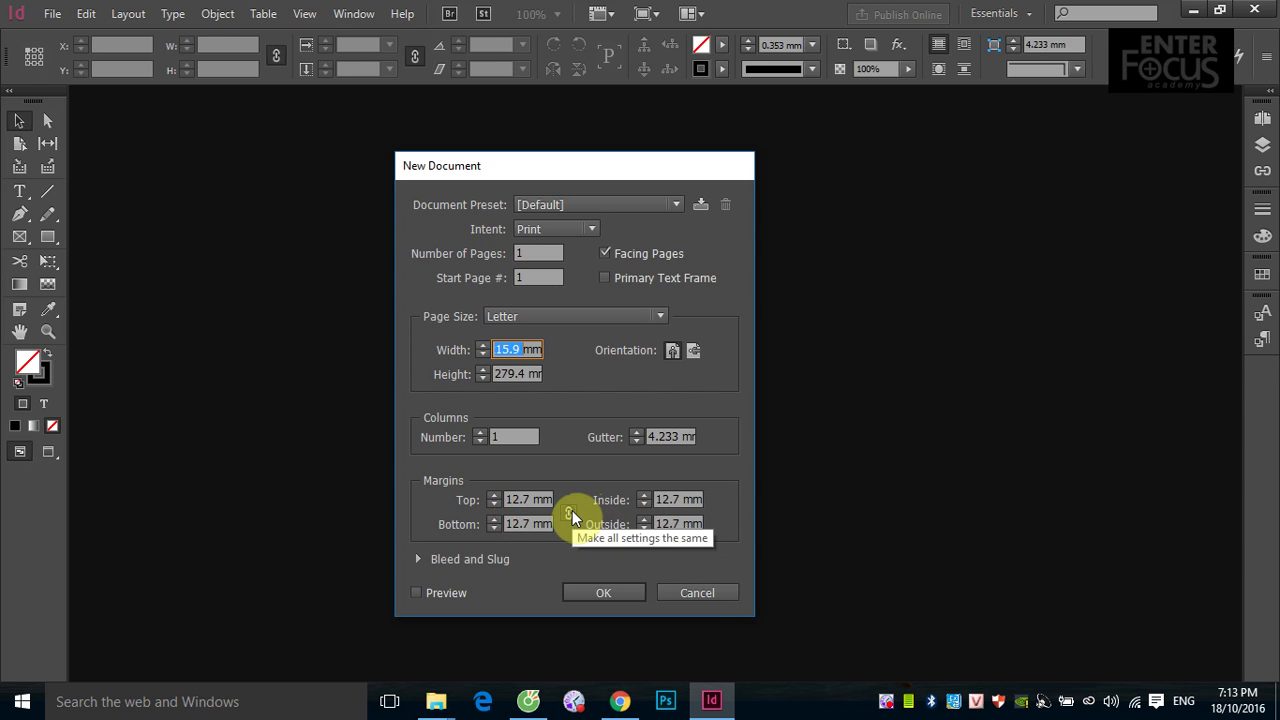
pyautogui.doubleClick(512, 500)
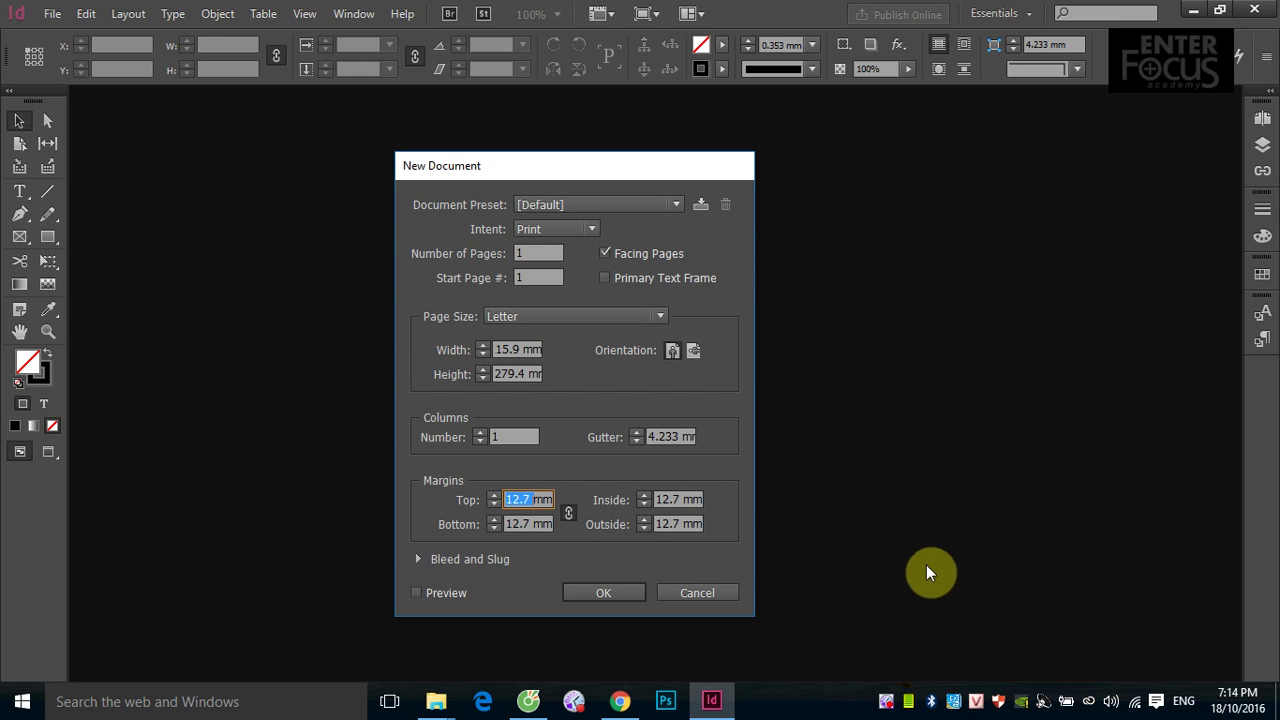
pyautogui.write('20mm')
pyautogui.click(522, 522)
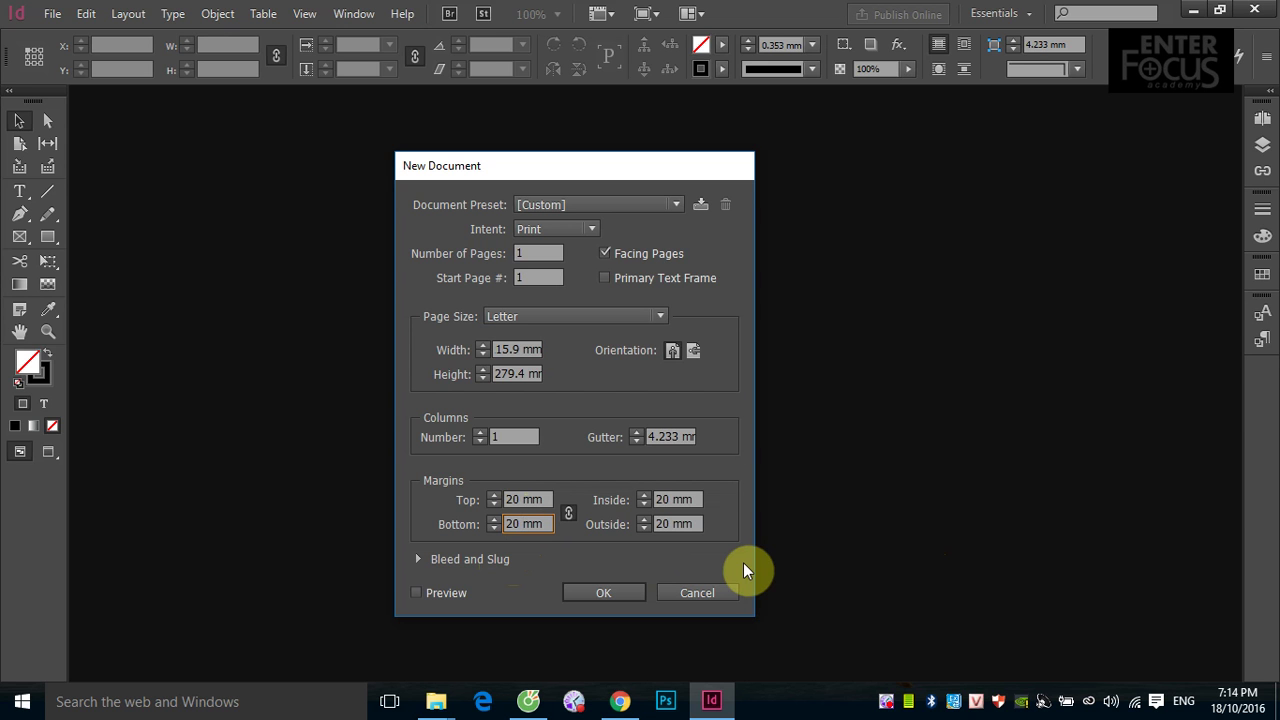
# Unlink the margins and set only the top margin to 30 mm, with the page preview turned on
pyautogui.click(567, 515)
pyautogui.click(522, 499)
pyautogui.click(418, 593)
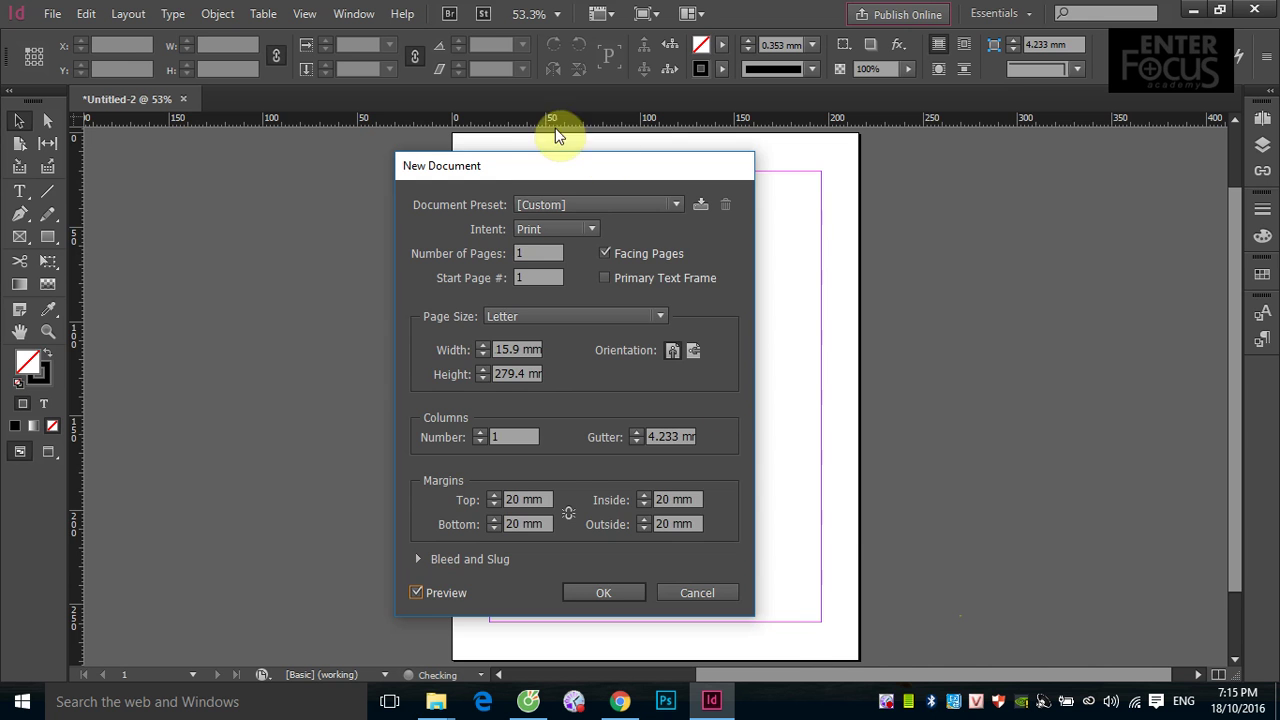
pyautogui.moveTo(556, 172); pyautogui.dragTo(256, 185)
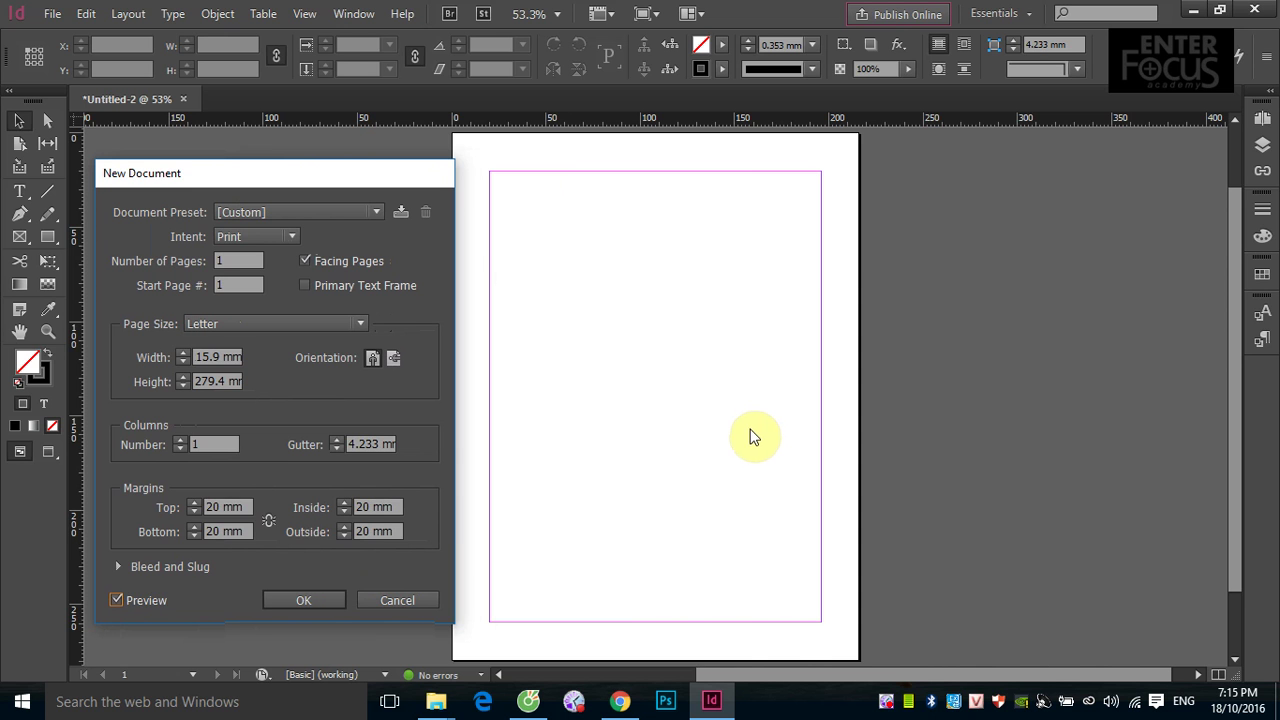
pyautogui.tripleClick(215, 508)
pyautogui.write('30mm')
pyautogui.click(112, 598)
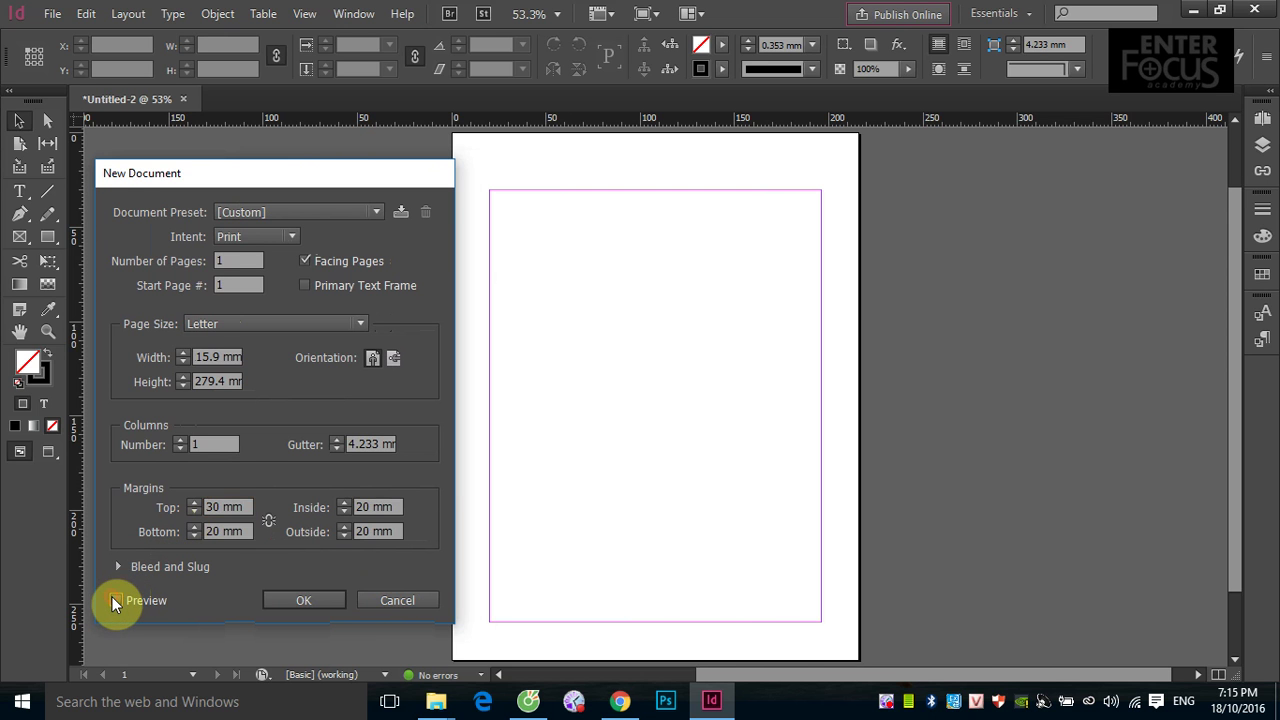
pyautogui.click(114, 600)
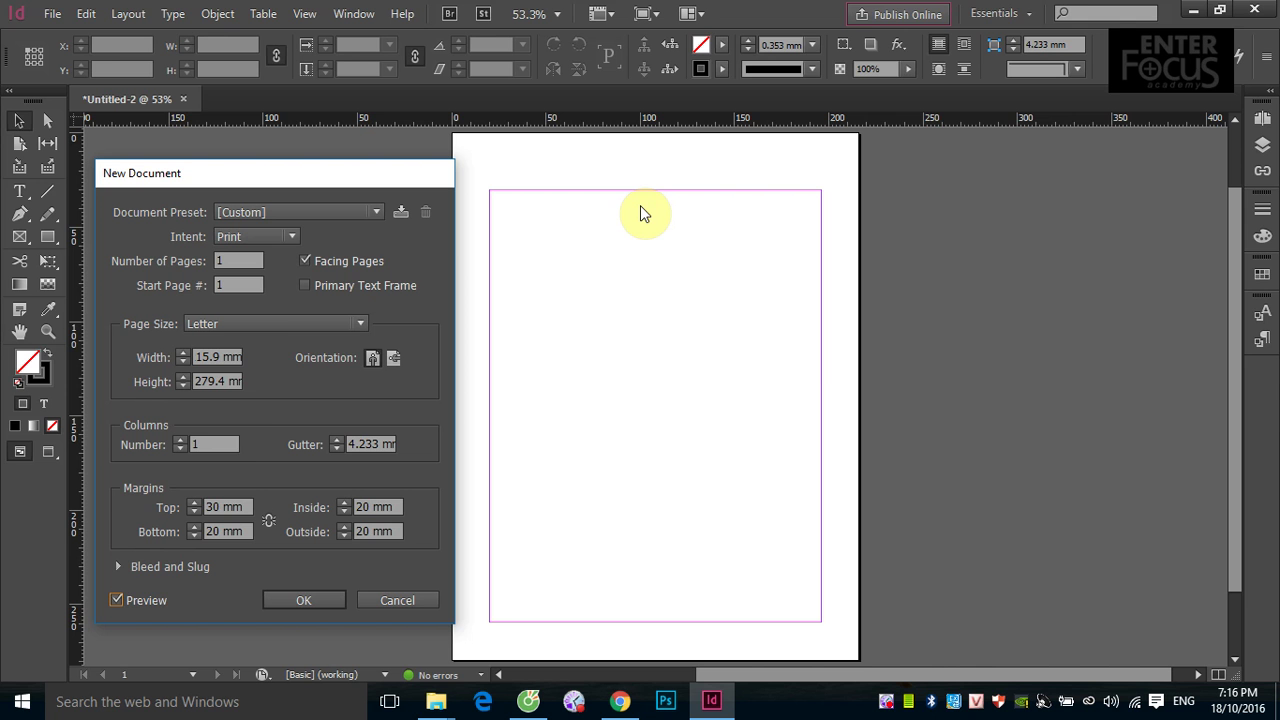
# Review the bleed and slug settings, and create the document with the chosen settings
pyautogui.click(116, 567)
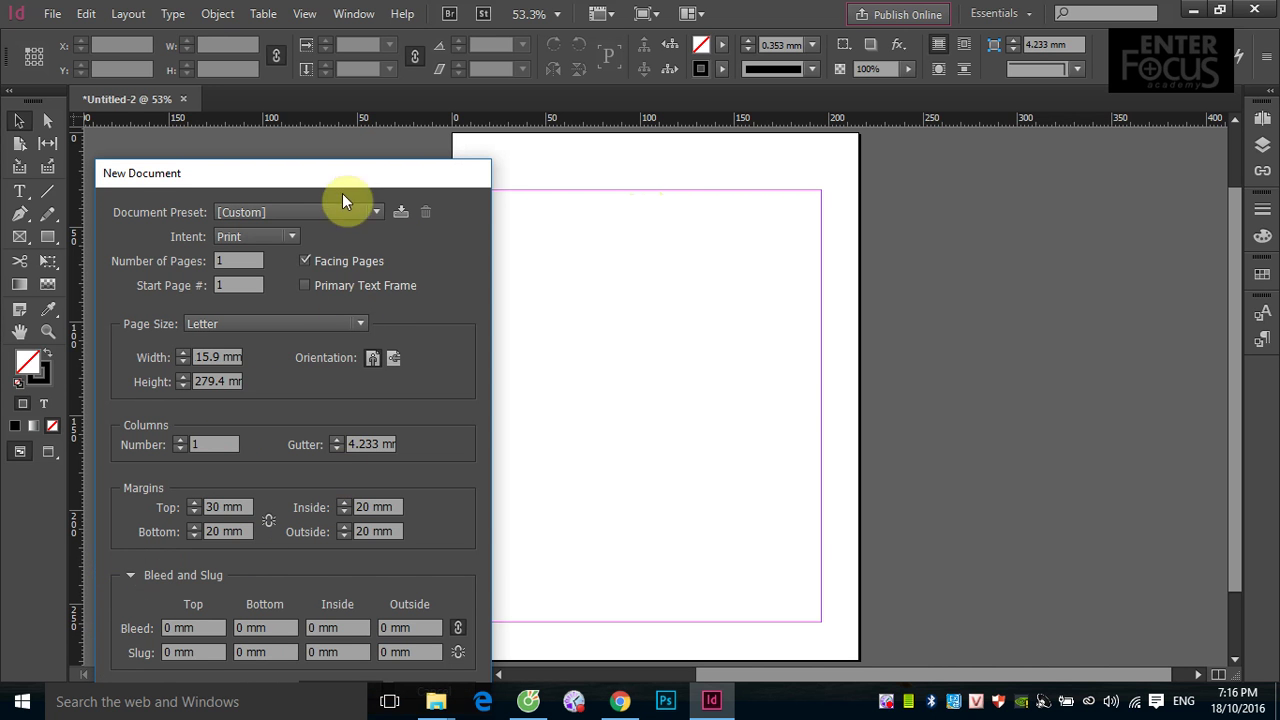
pyautogui.moveTo(344, 178); pyautogui.dragTo(347, 132)
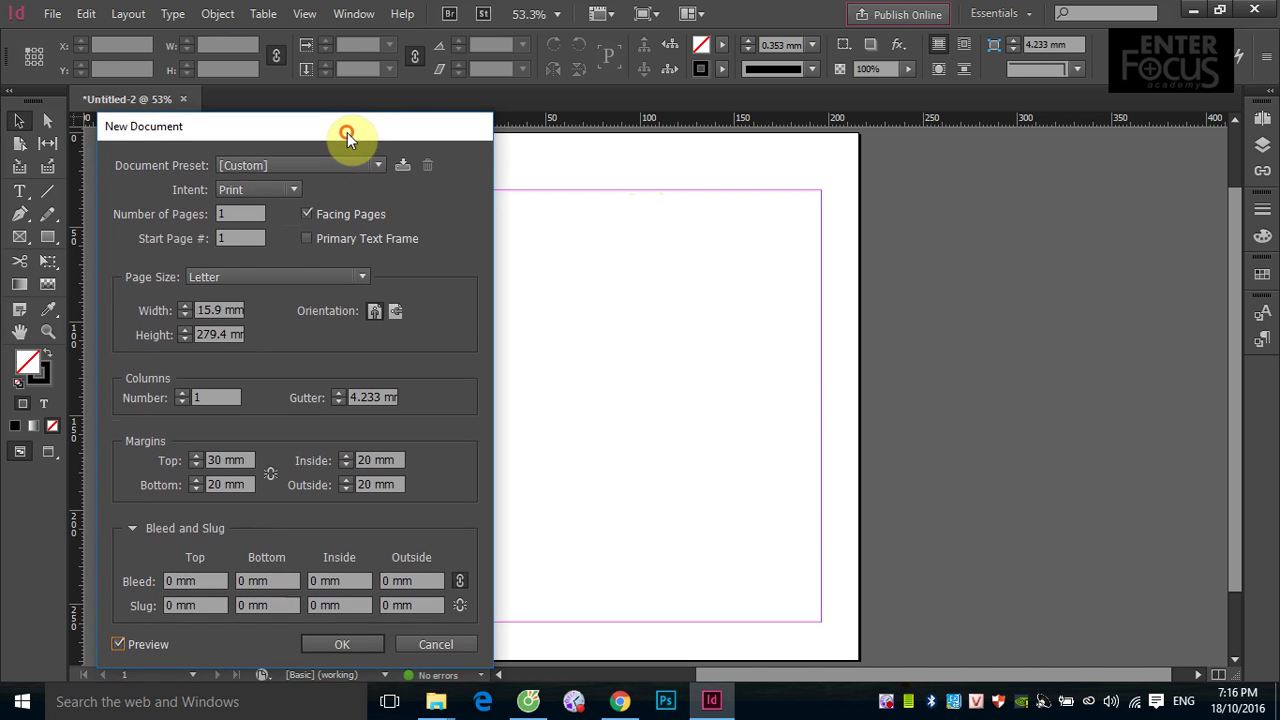
pyautogui.click(136, 528)
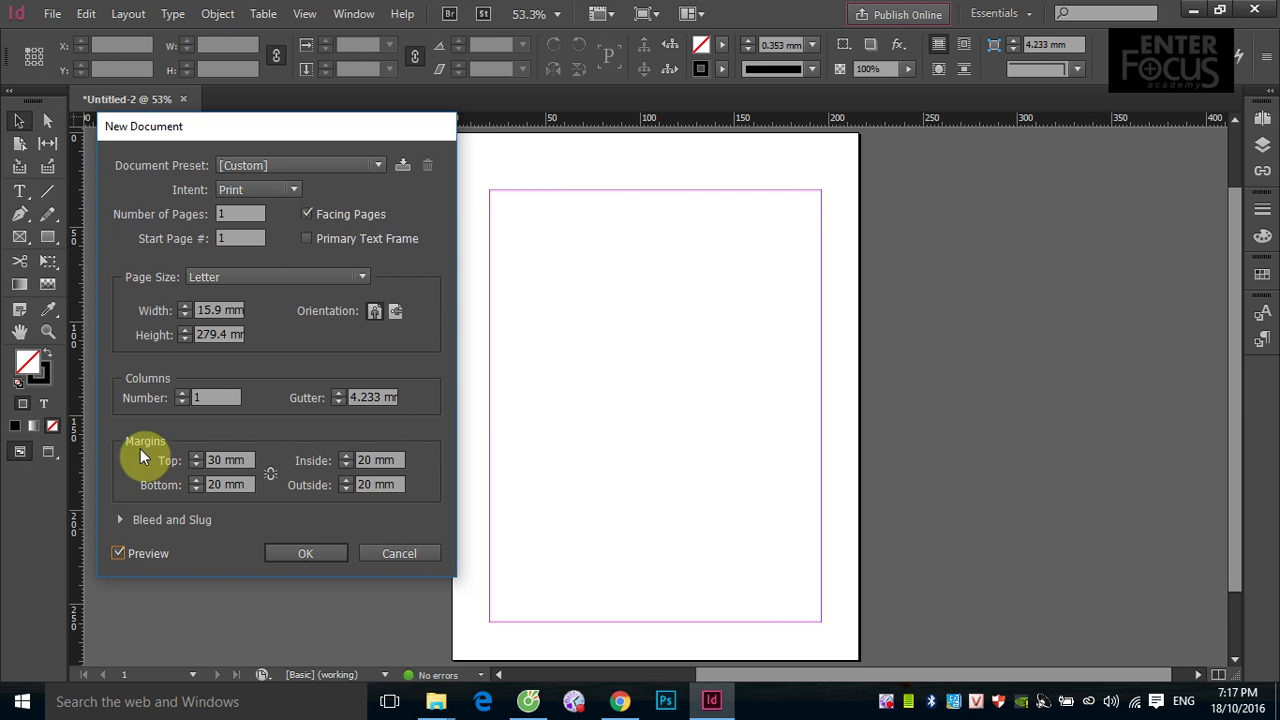
pyautogui.click(307, 556)
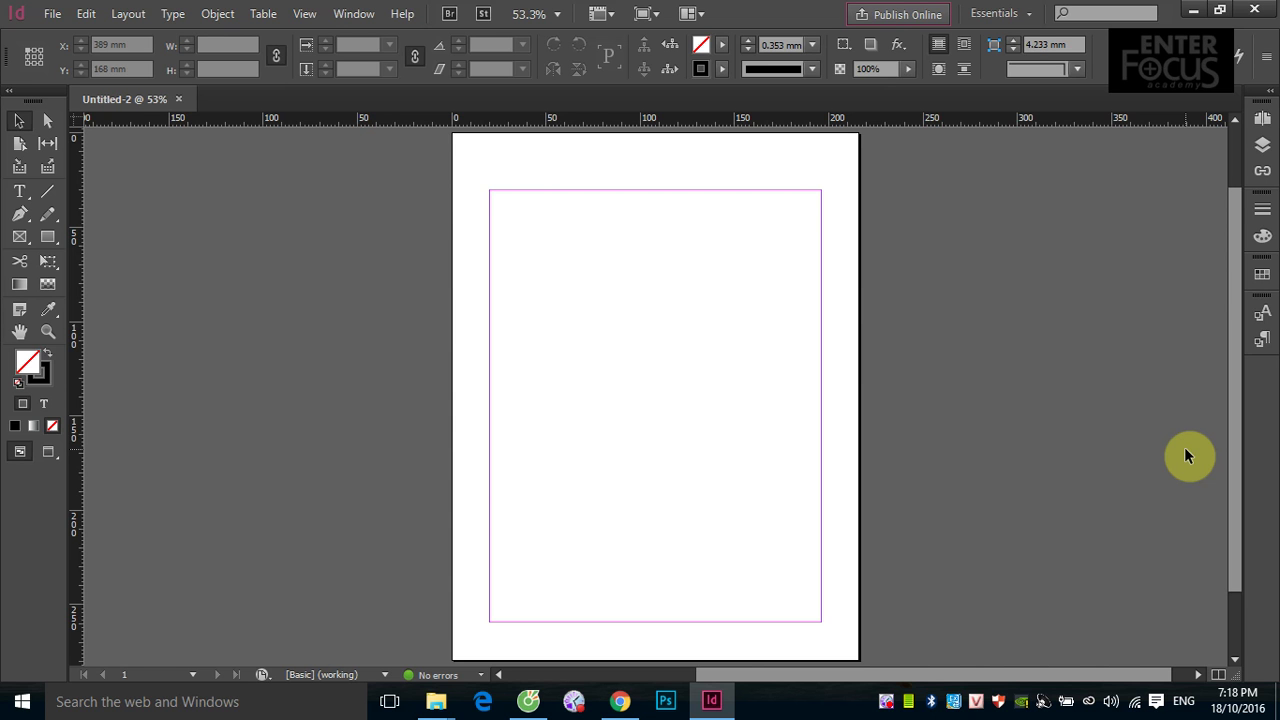
# Show the Pages panel and make it taller
pyautogui.click(1260, 122)
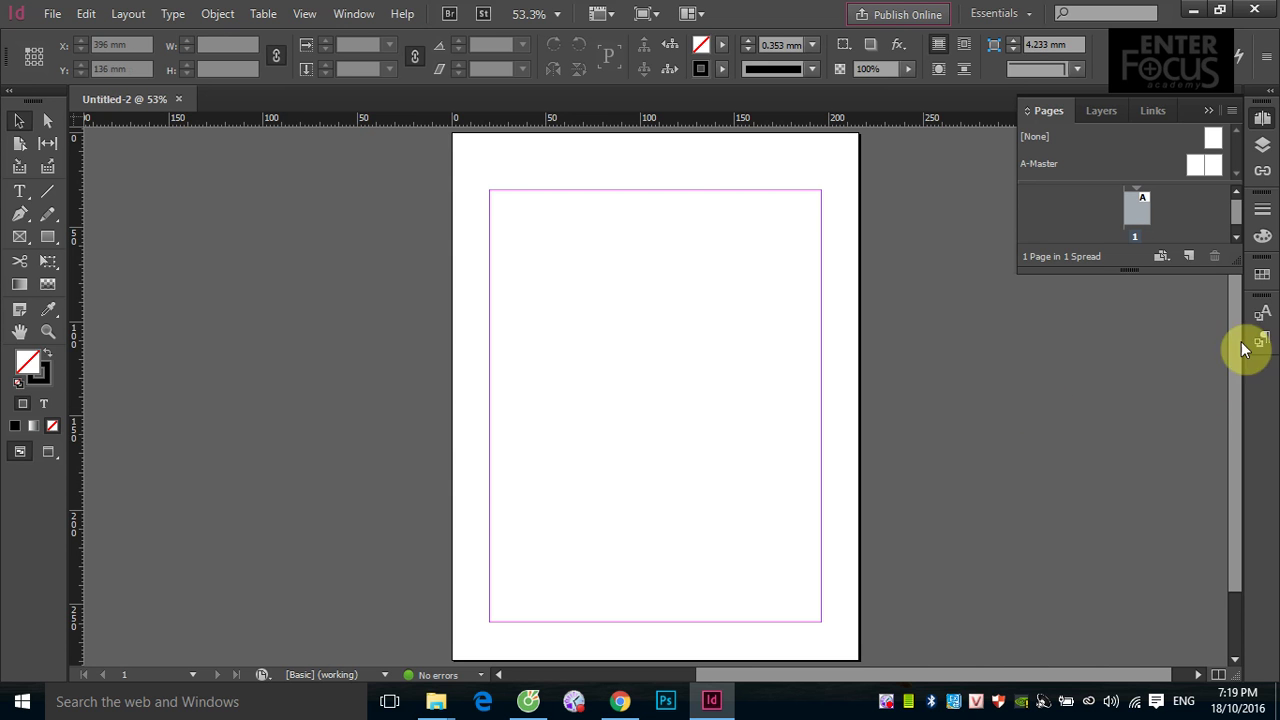
pyautogui.moveTo(1233, 265); pyautogui.dragTo(1236, 366)
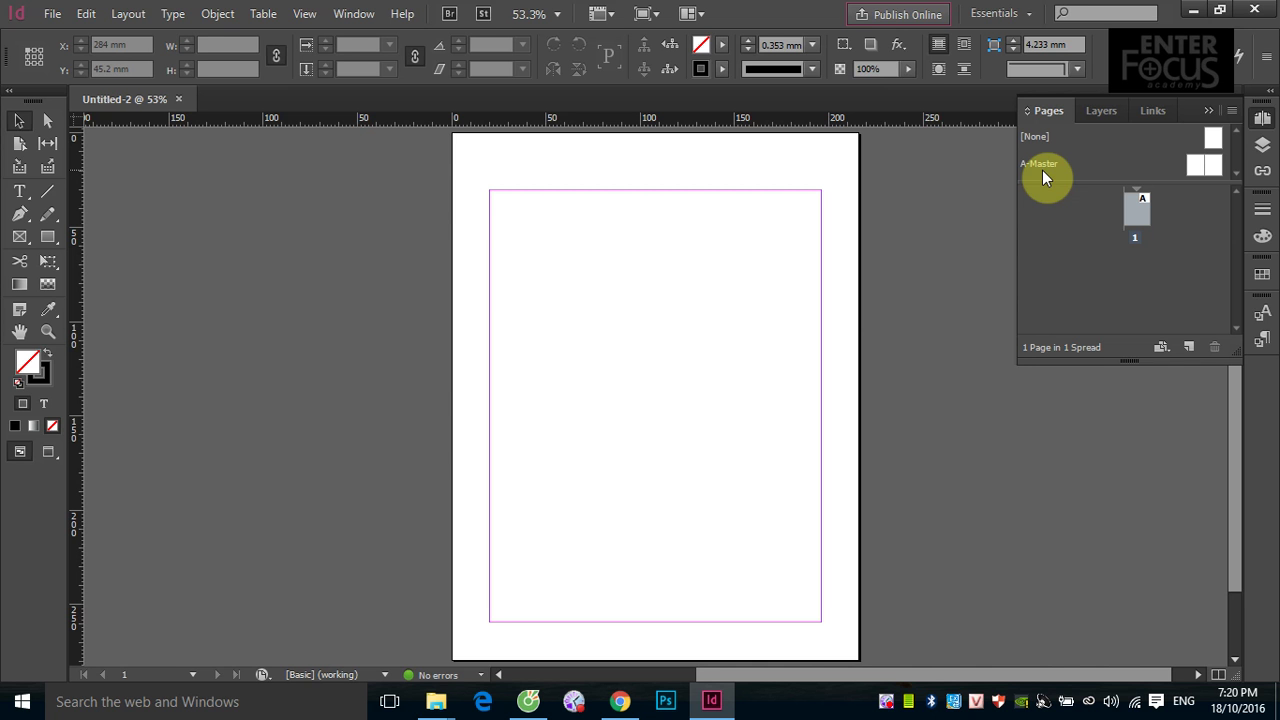
# Add a second page to the document and collapse the Pages panel to compare the placement of both pages
pyautogui.click(120, 14)
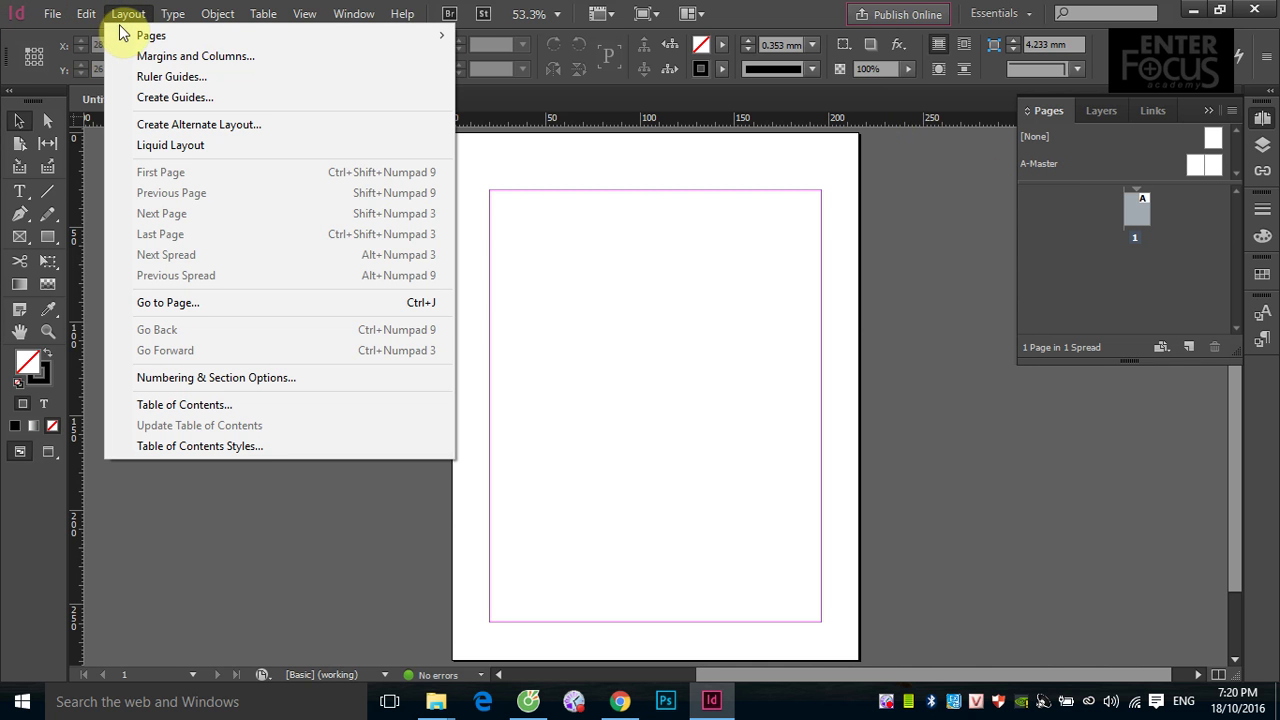
pyautogui.moveTo(145, 37)
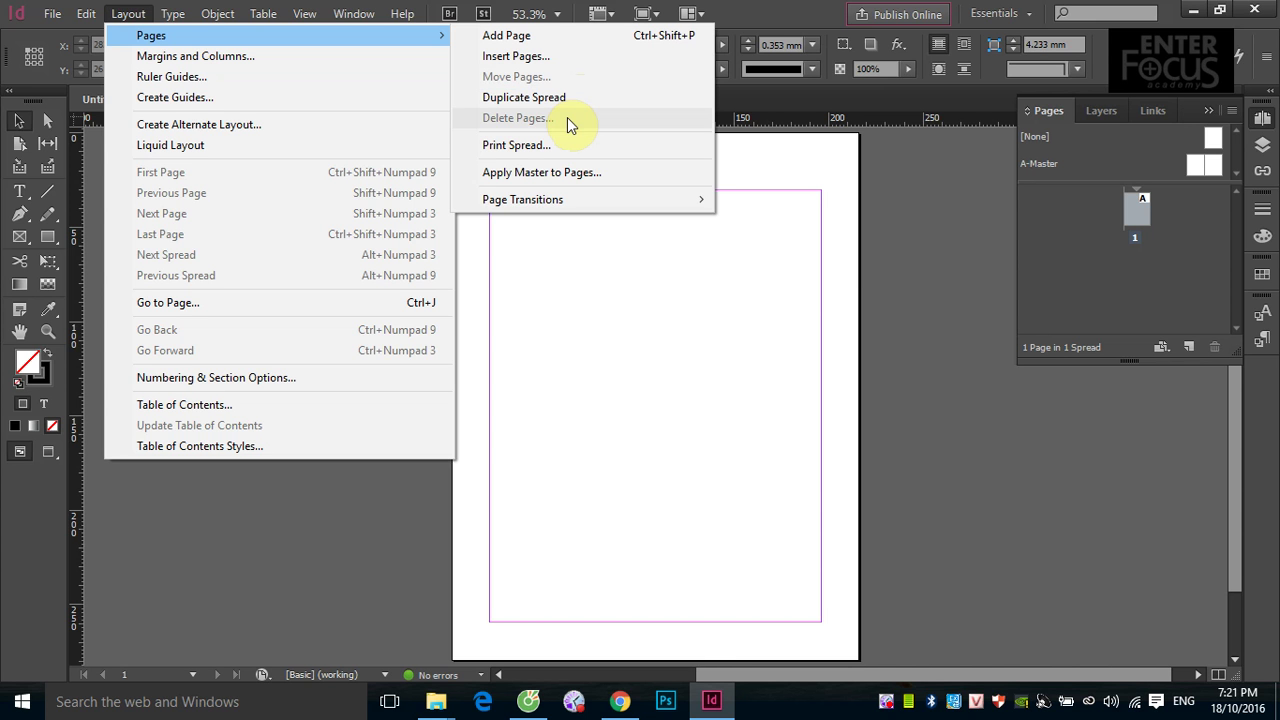
pyautogui.click(557, 40)
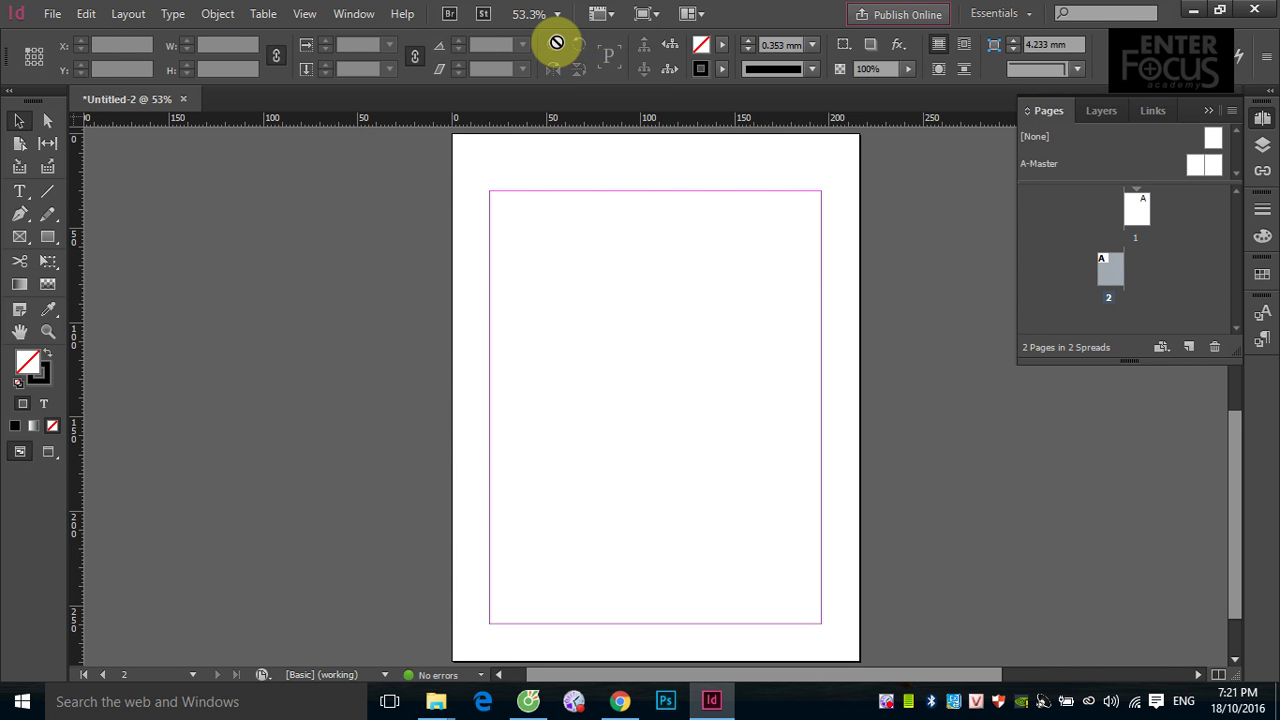
pyautogui.scroll(-2, 660, 314)
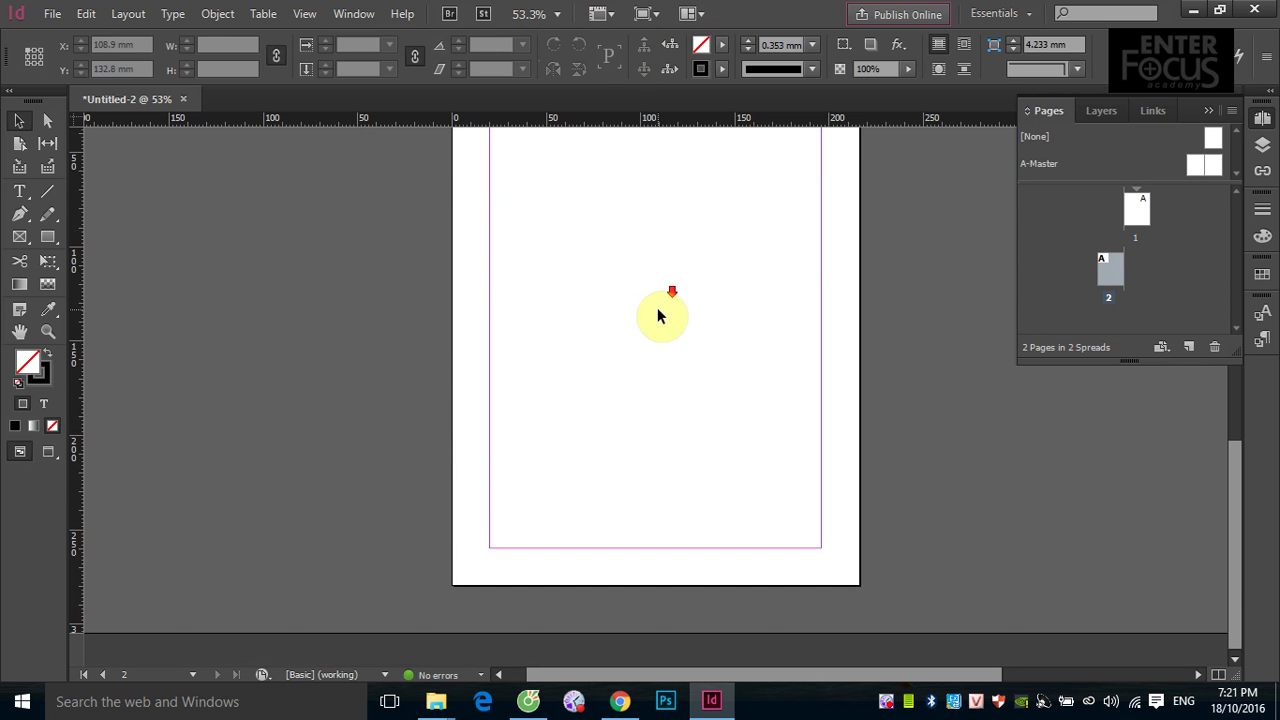
pyautogui.scroll(10, 645, 320)
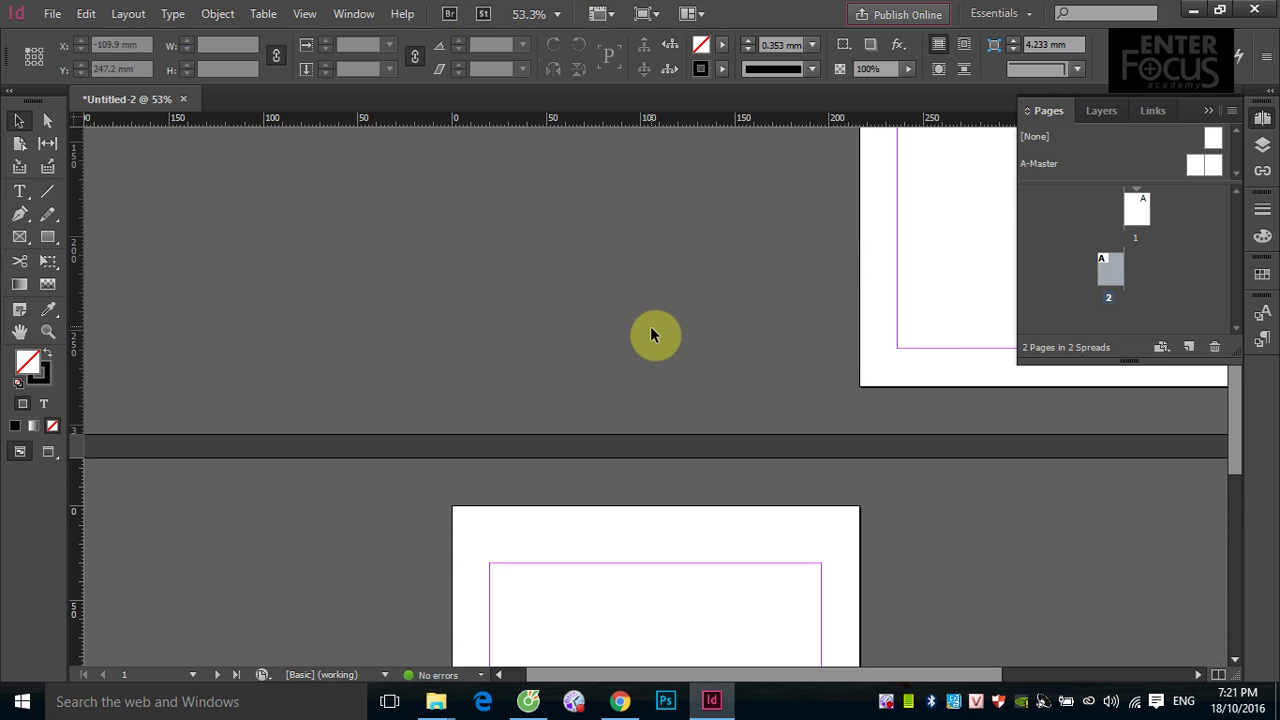
pyautogui.click(1208, 110)
pyautogui.scroll(5, 785, 440)
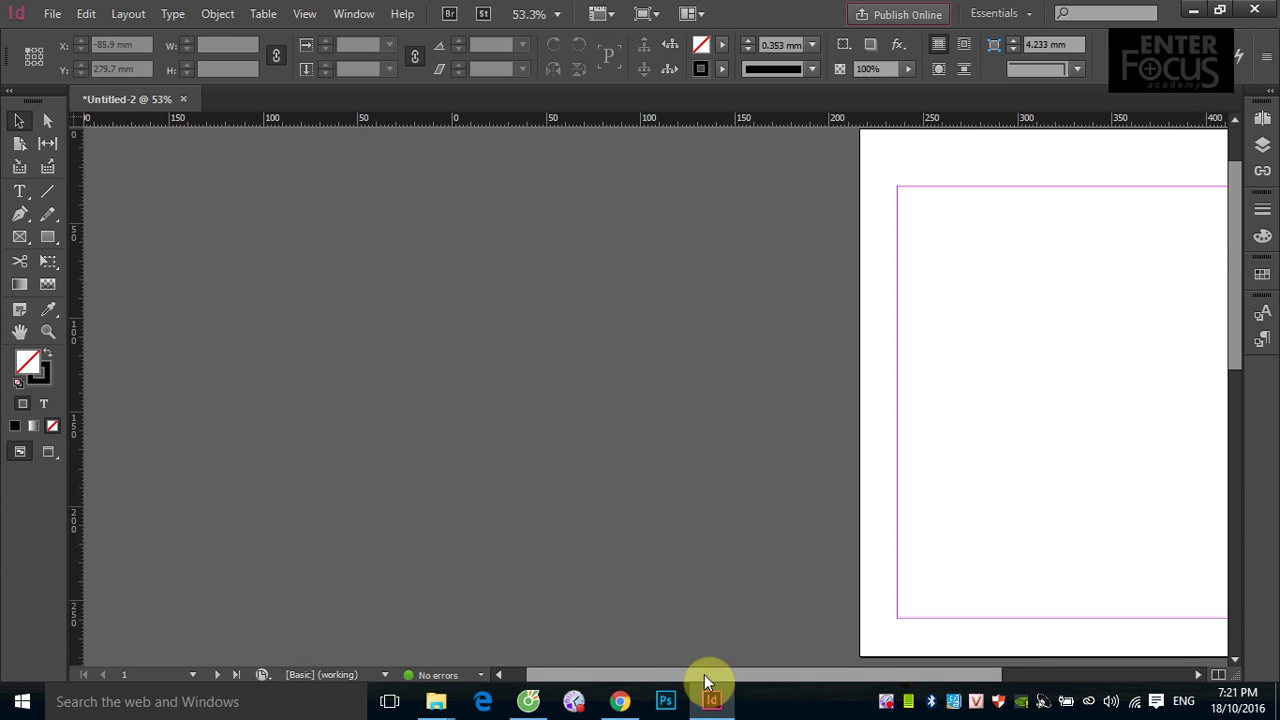
pyautogui.moveTo(710, 674); pyautogui.dragTo(835, 672)
pyautogui.scroll(-10, 677, 569)
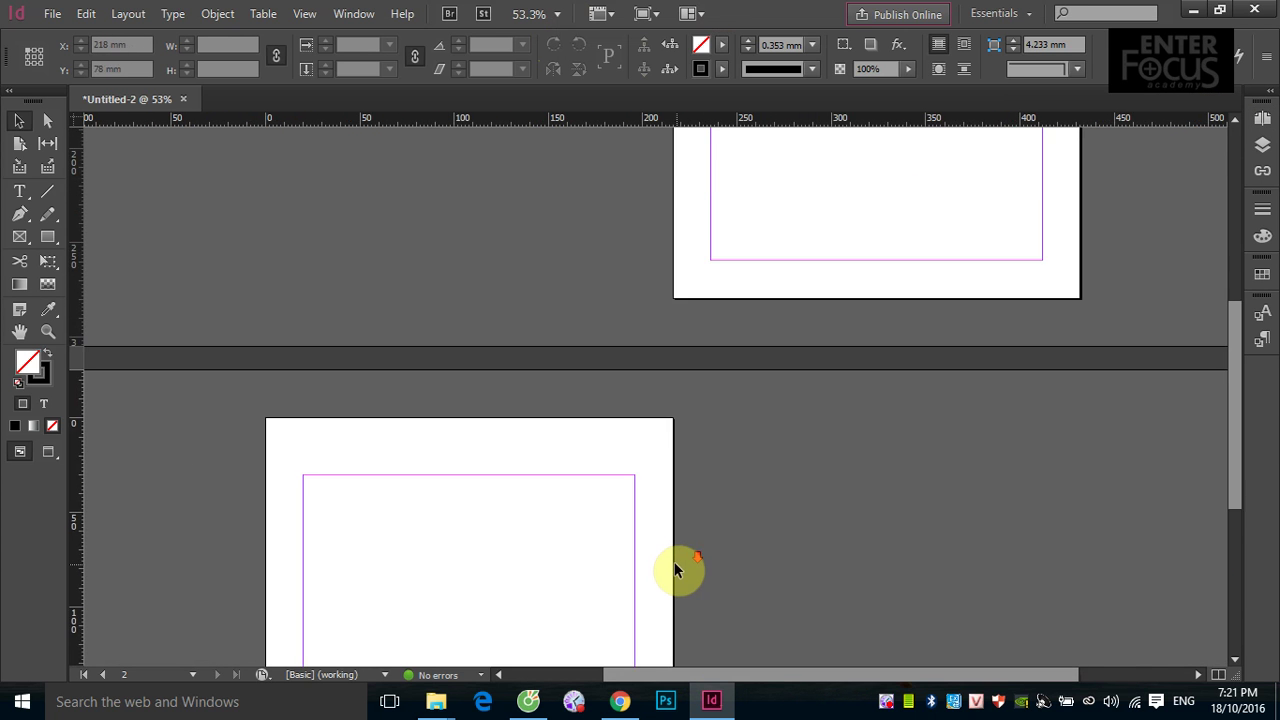
pyautogui.scroll(5, 675, 571)
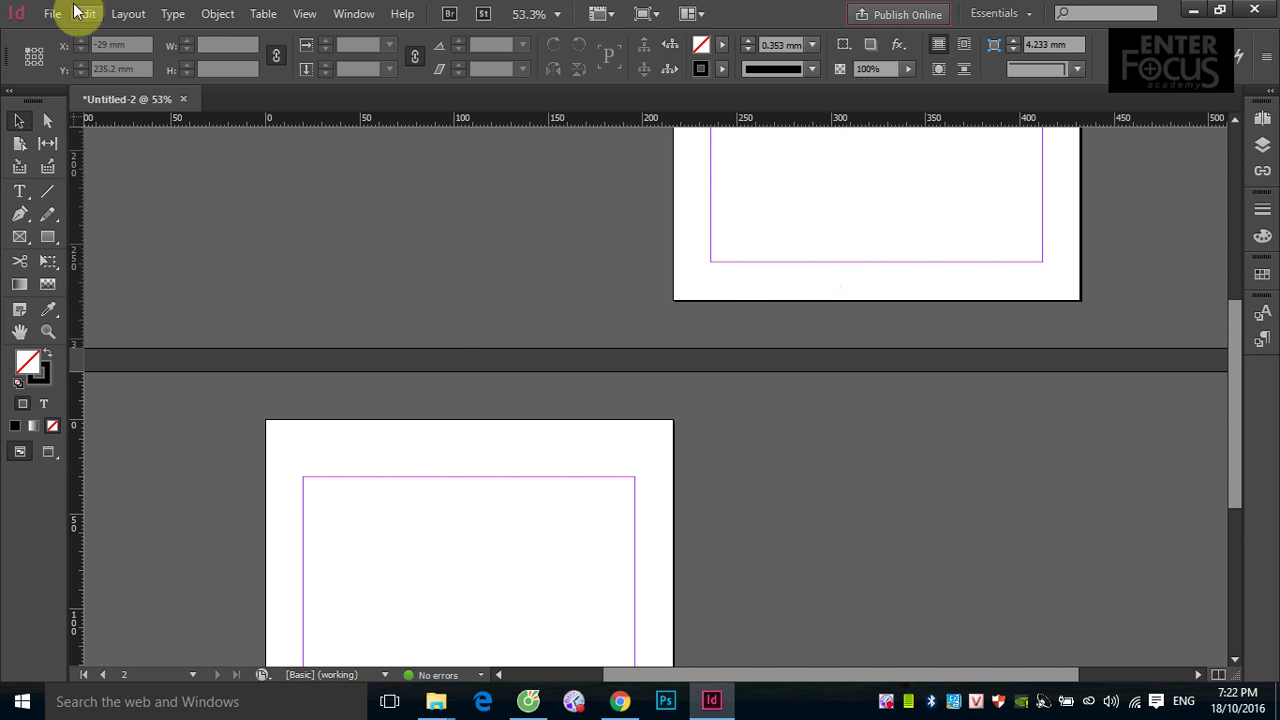
# Add a third page to the document and show the Pages panel again
pyautogui.click(122, 16)
pyautogui.moveTo(150, 35)
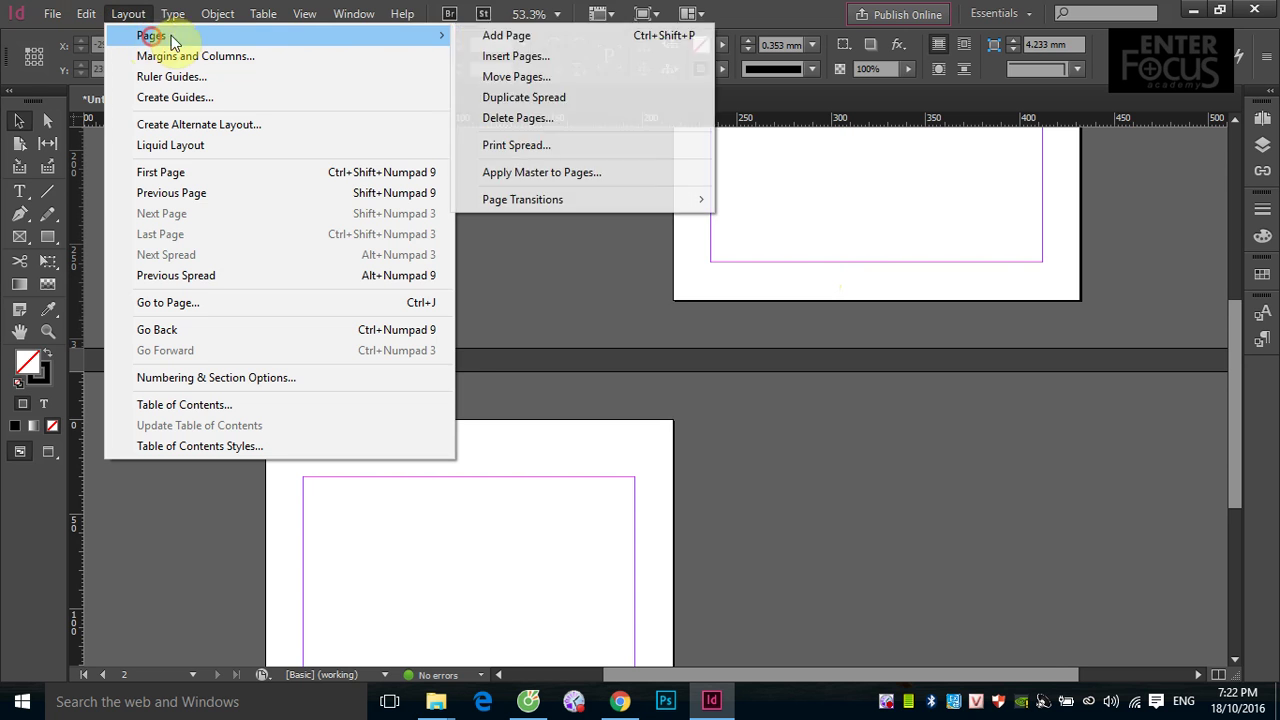
pyautogui.click(550, 39)
pyautogui.scroll(3, 800, 323)
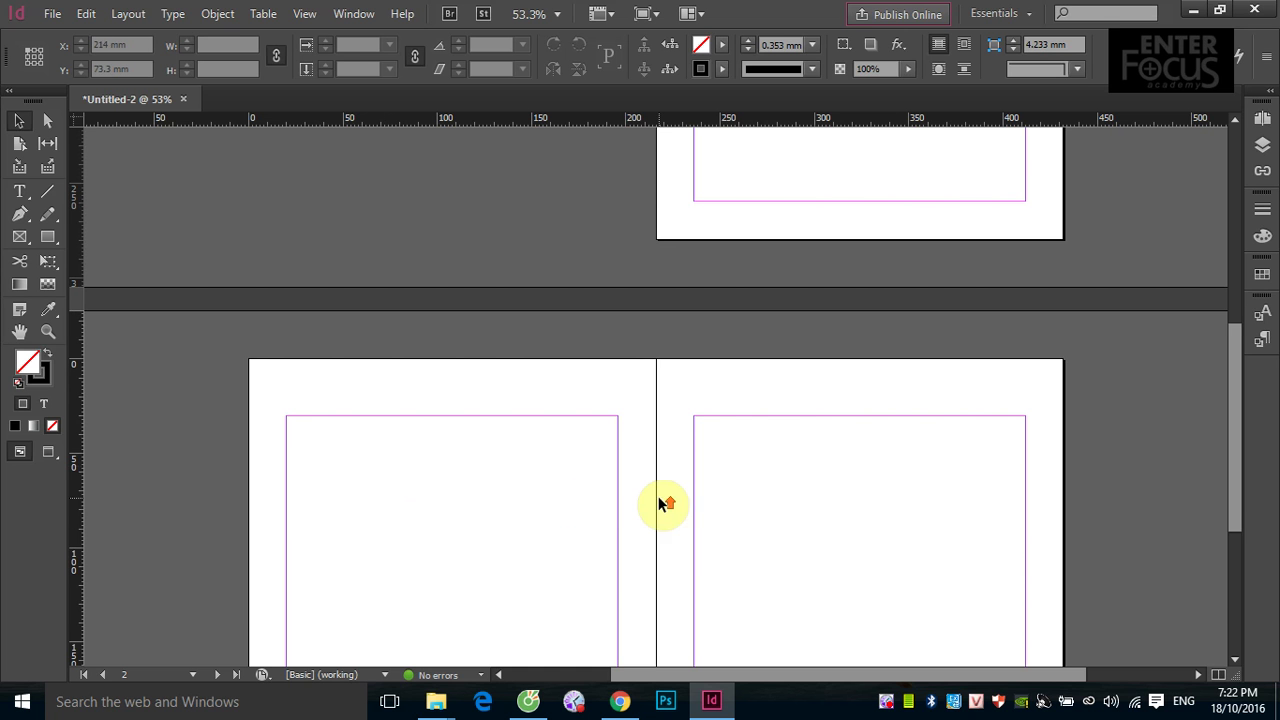
pyautogui.scroll(5, 660, 506)
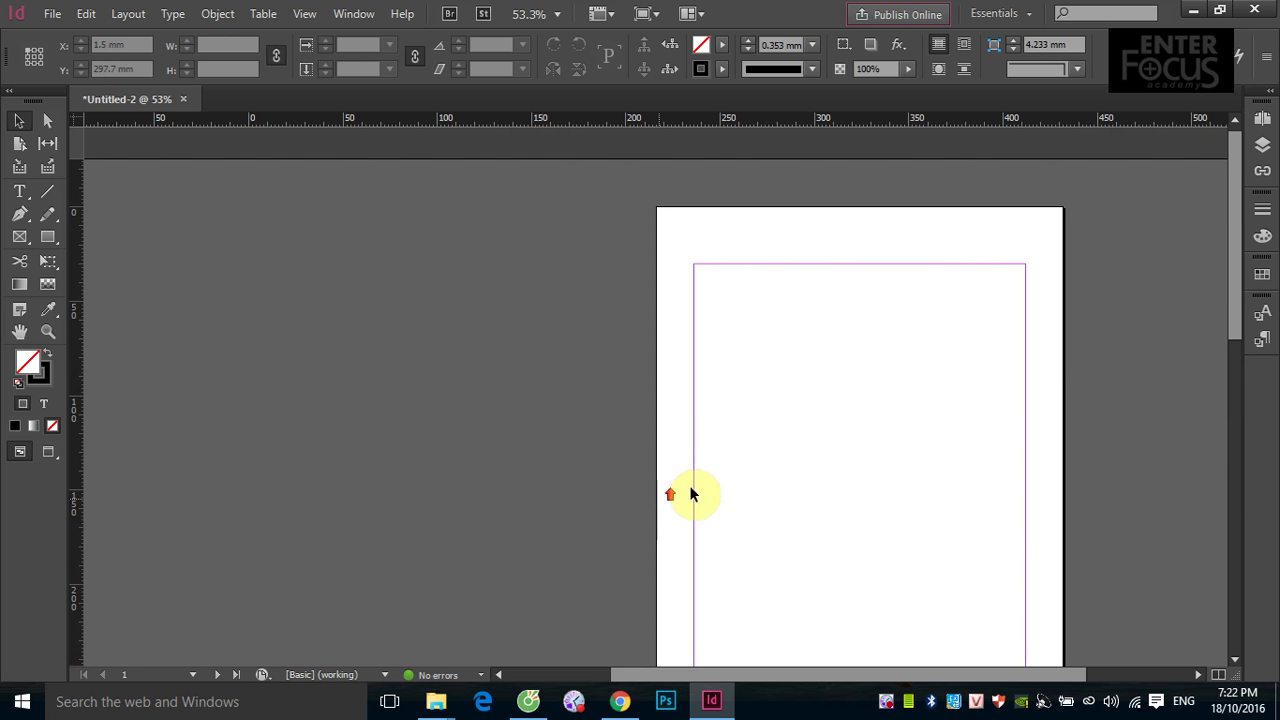
pyautogui.click(1262, 120)
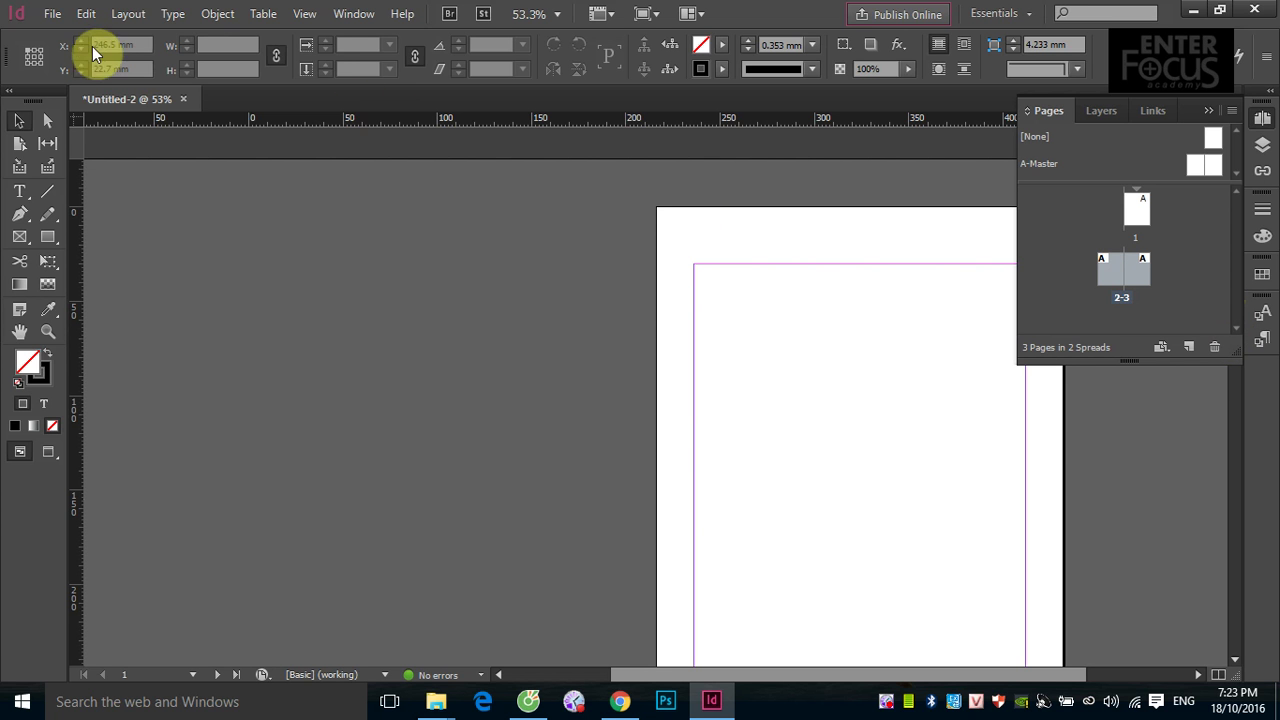
# Review the available page commands and make page 1 the target page
pyautogui.click(125, 13)
pyautogui.moveTo(140, 33)
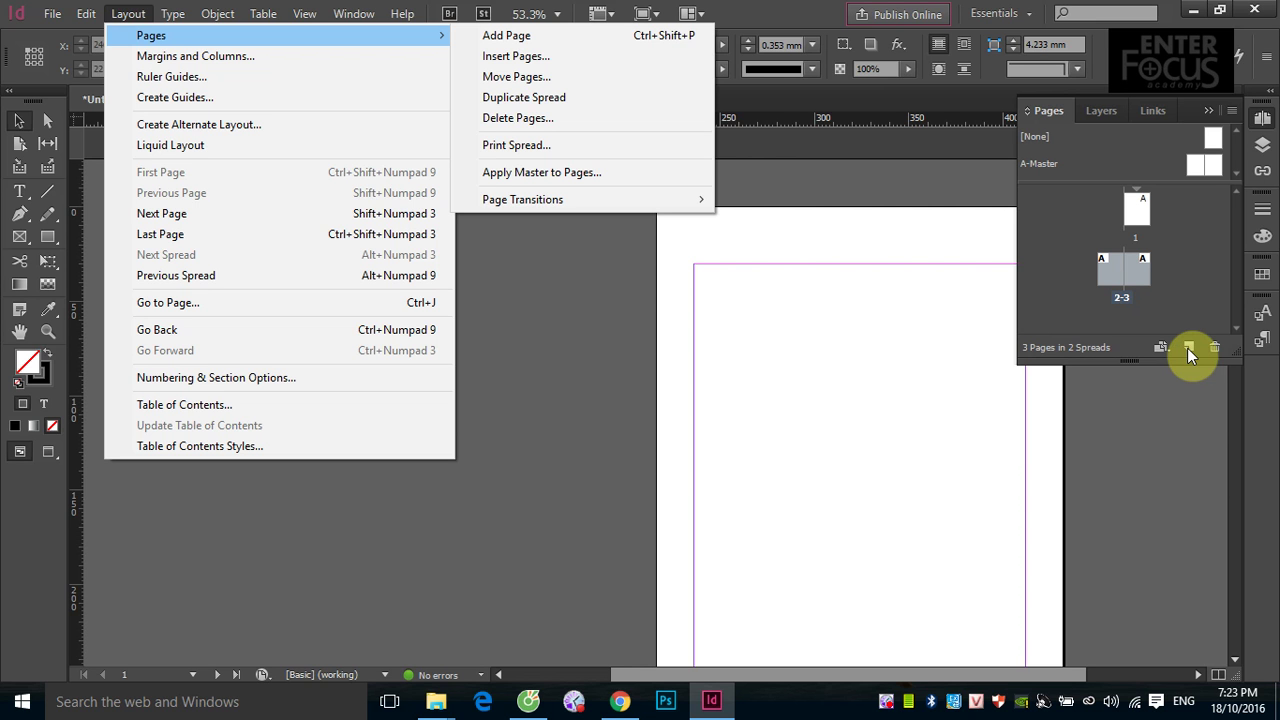
pyautogui.click(1197, 401)
pyautogui.click(1160, 285)
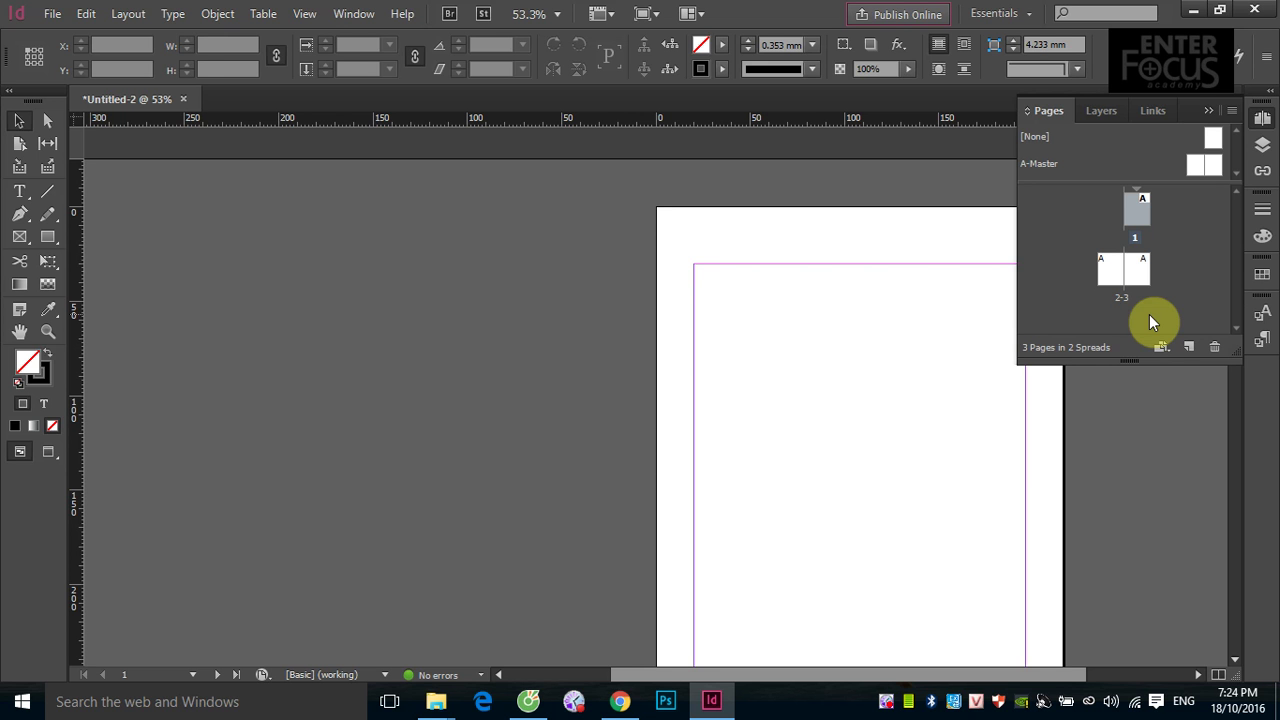
# Start inserting pages after page 1 and set the number of pages to 10
pyautogui.click(127, 14)
pyautogui.moveTo(290, 37)
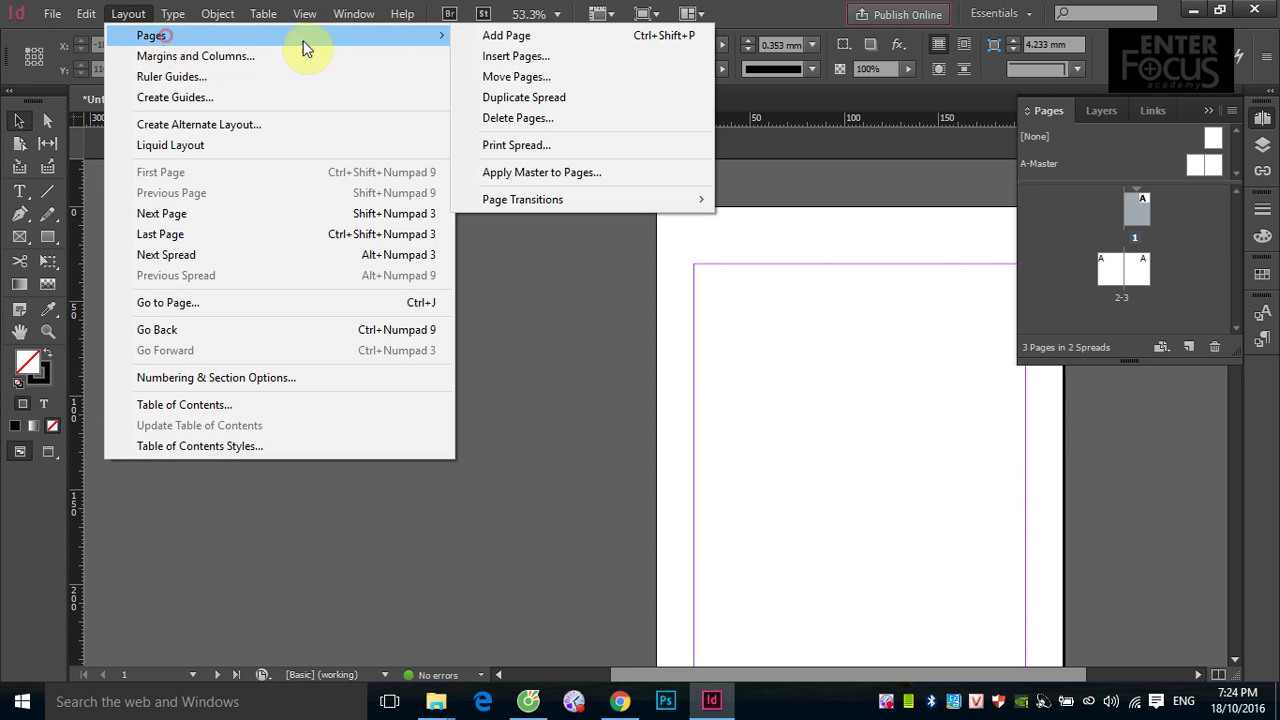
pyautogui.click(519, 64)
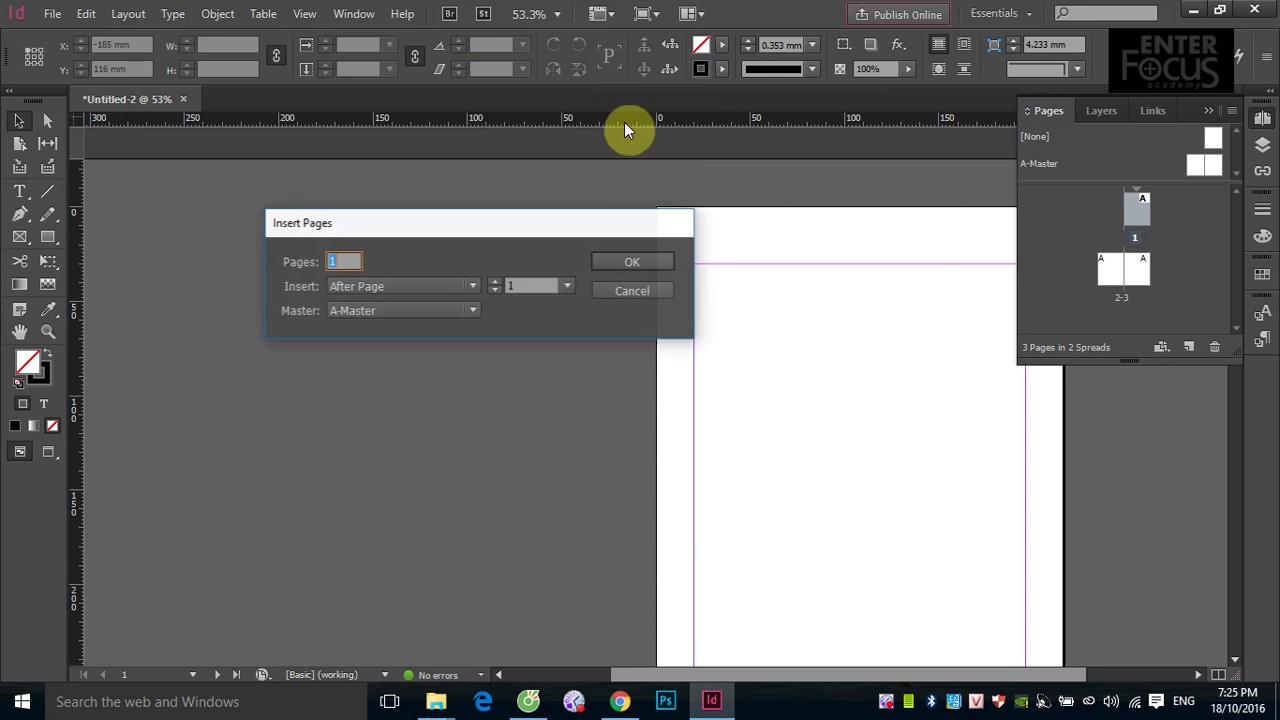
pyautogui.moveTo(552, 229); pyautogui.dragTo(436, 280)
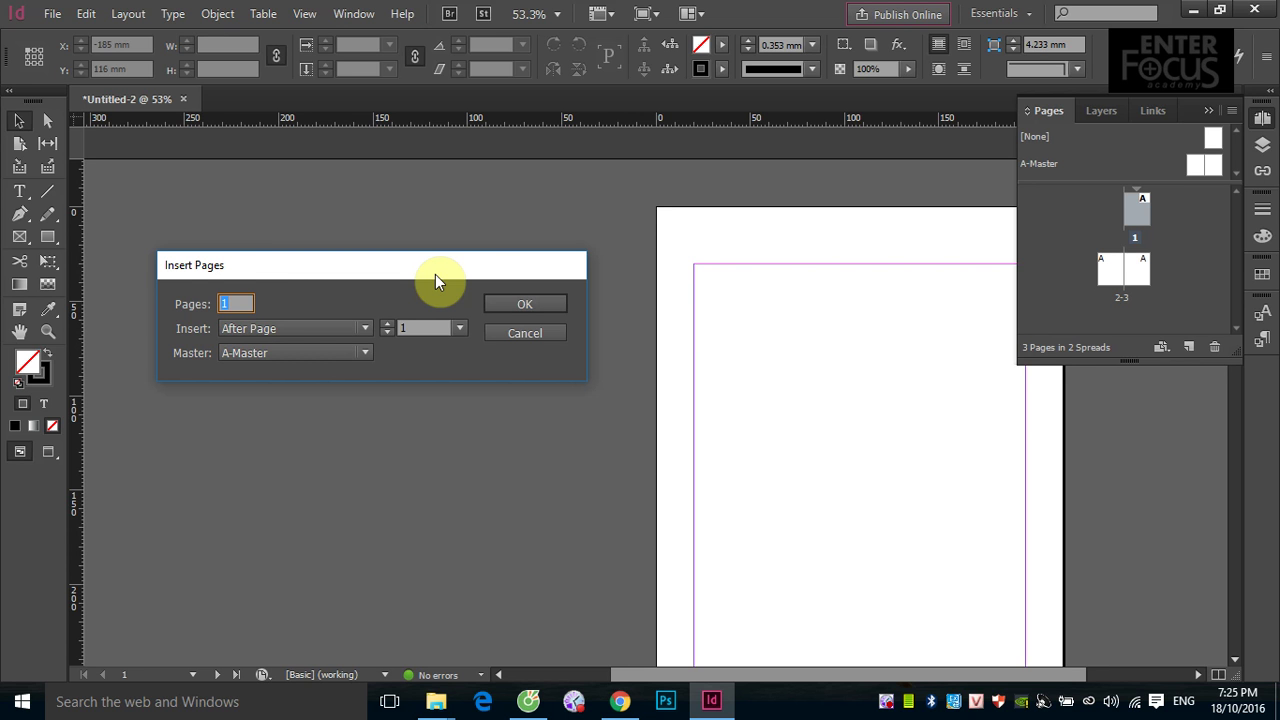
pyautogui.click(231, 303)
pyautogui.write('0')
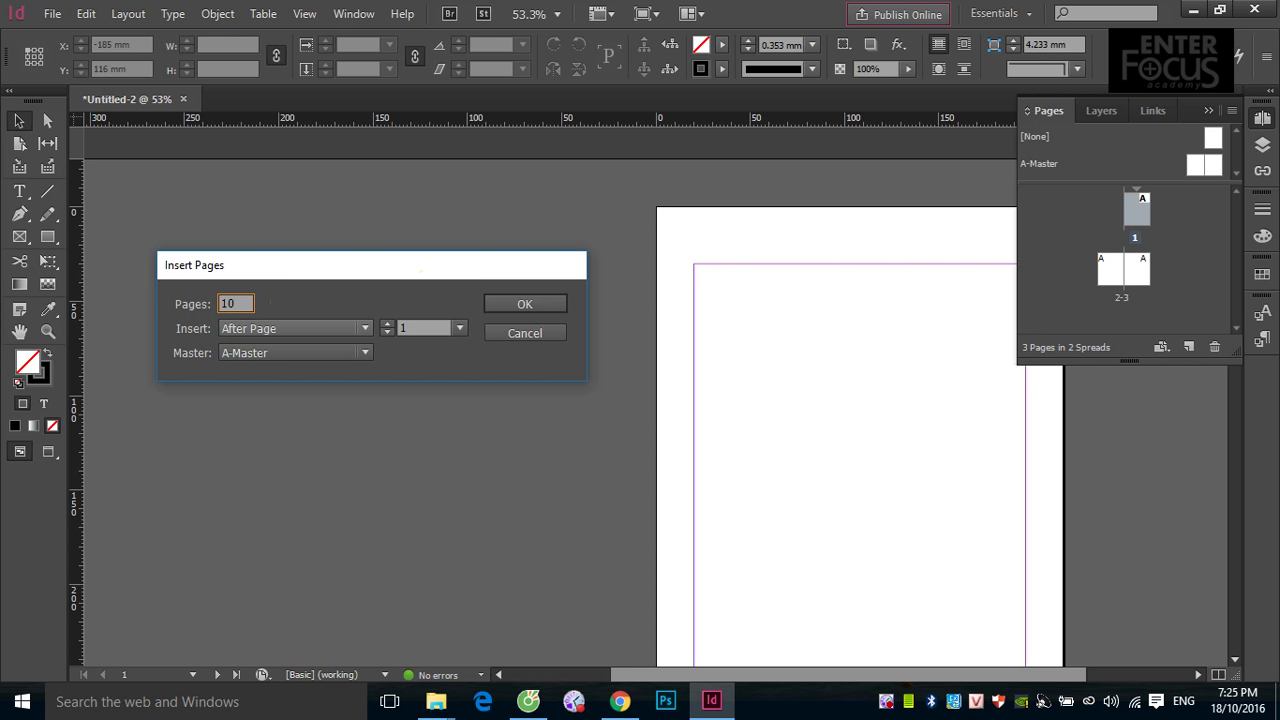
# Examine the insert positions and the reference page choices, and cancel inserting the pages
pyautogui.click(363, 330)
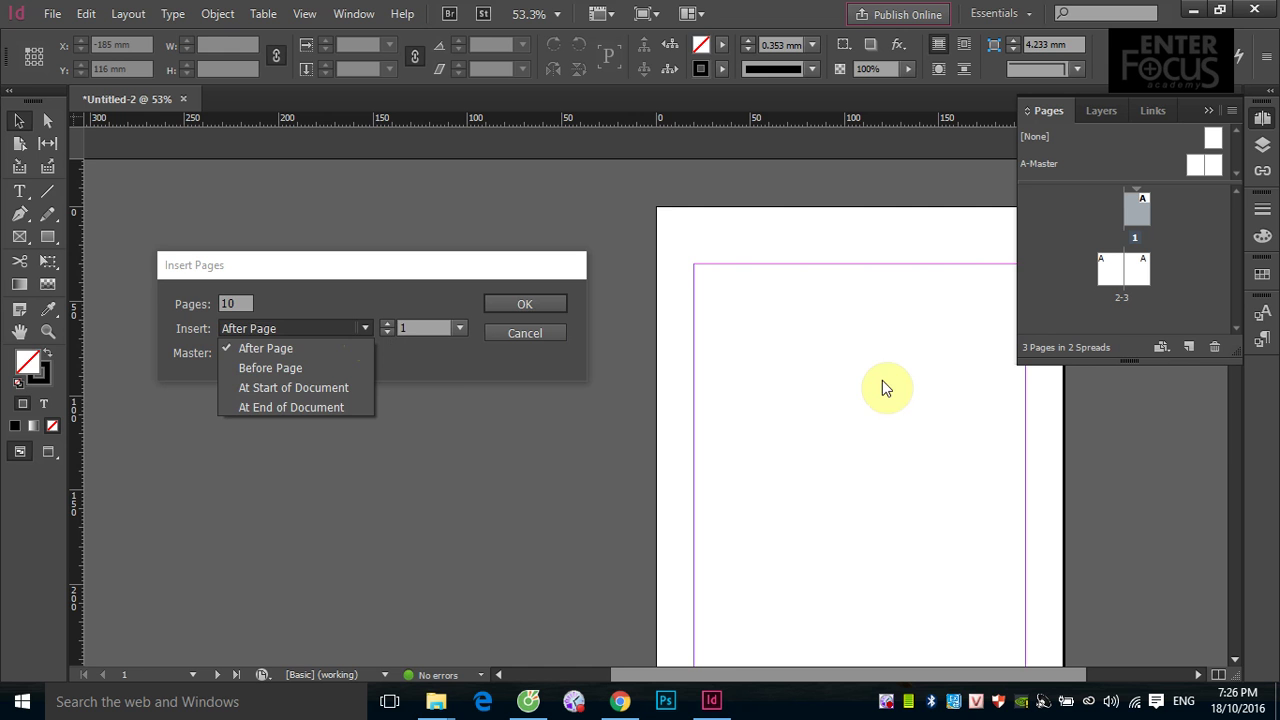
pyautogui.click(431, 349)
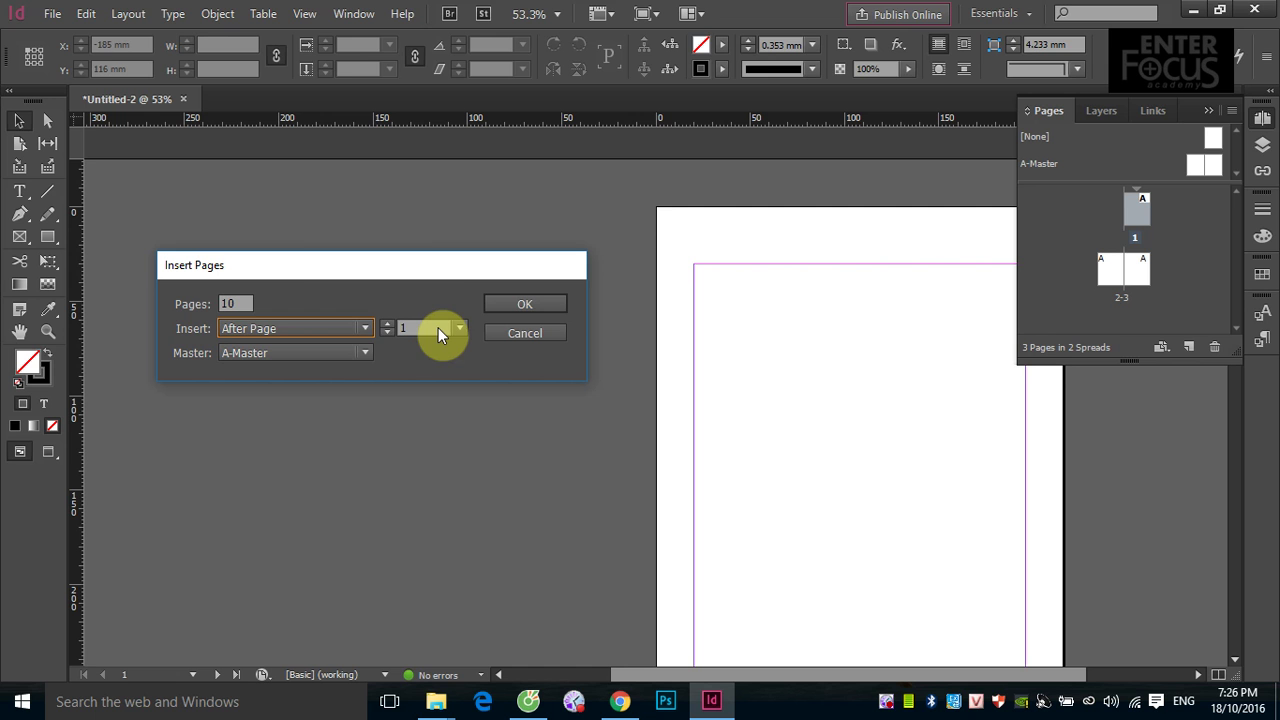
pyautogui.click(438, 327)
pyautogui.click(1140, 215)
pyautogui.click(462, 328)
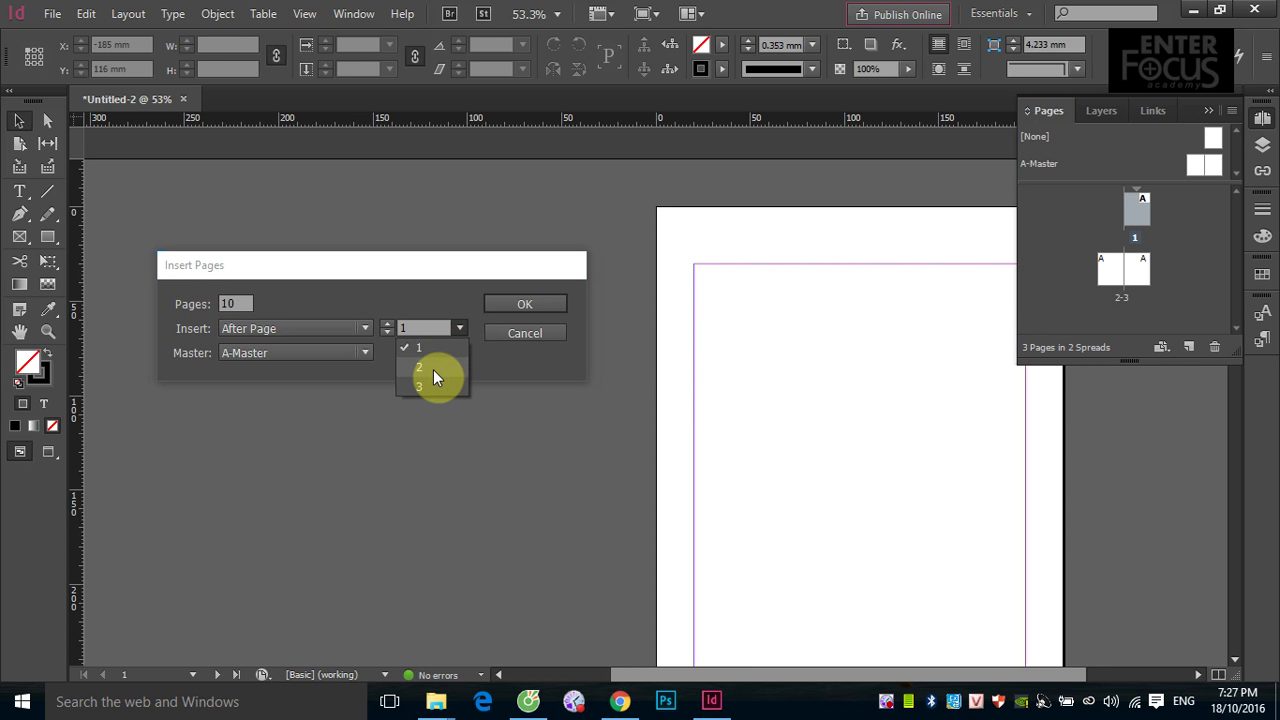
pyautogui.click(474, 270)
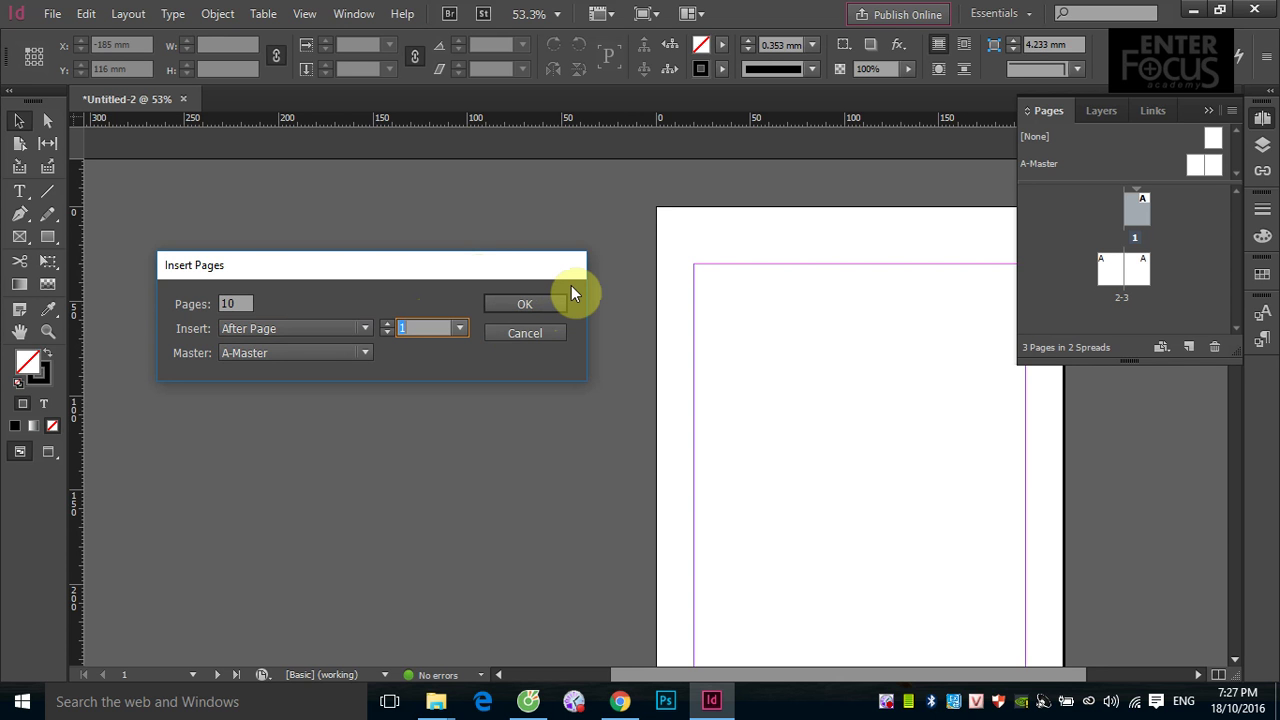
pyautogui.click(525, 335)
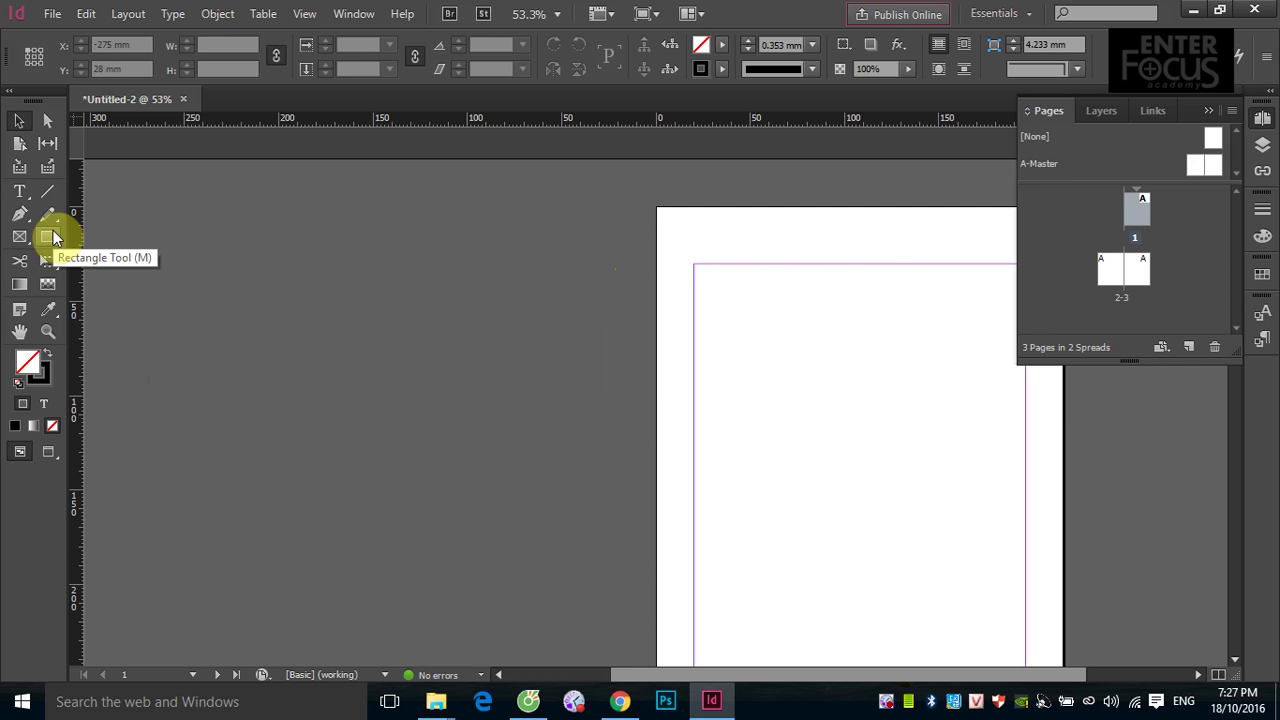
# Go to page 3 and draw a rectangle about 95 mm wide and 60 mm high inside its margins
pyautogui.doubleClick(1137, 270)
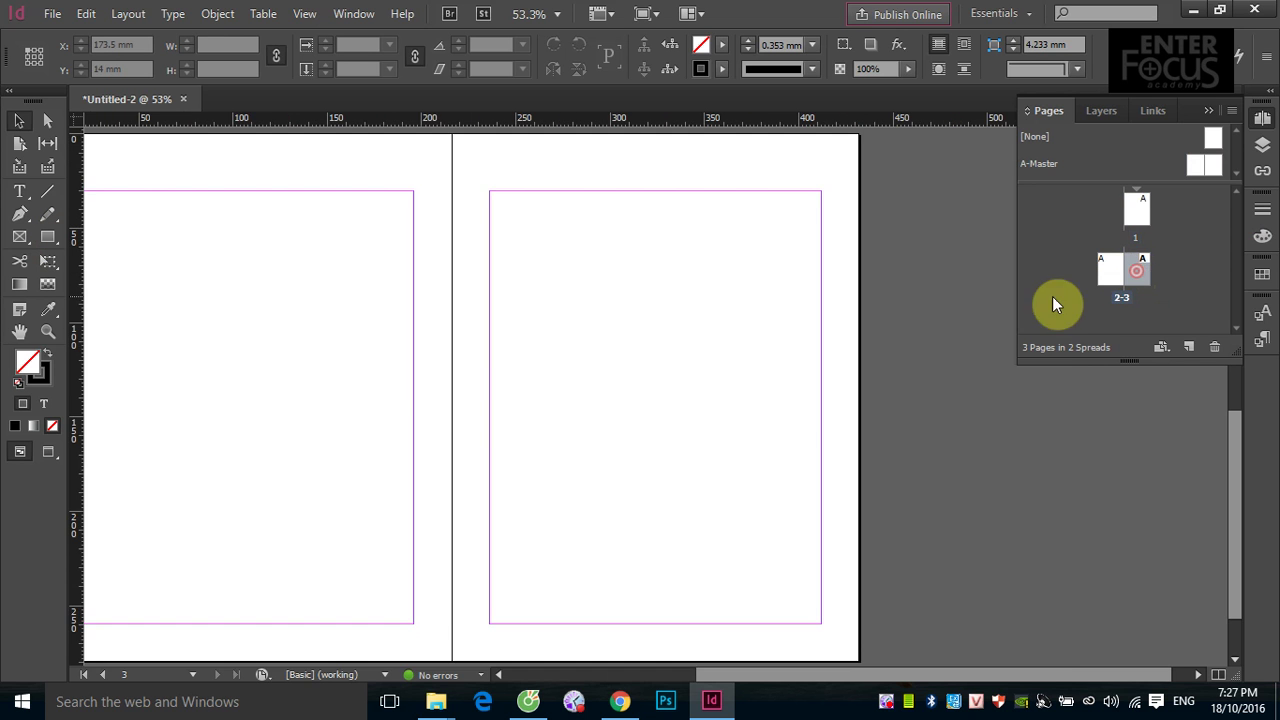
pyautogui.click(47, 238)
pyautogui.moveTo(545, 310); pyautogui.dragTo(726, 423)
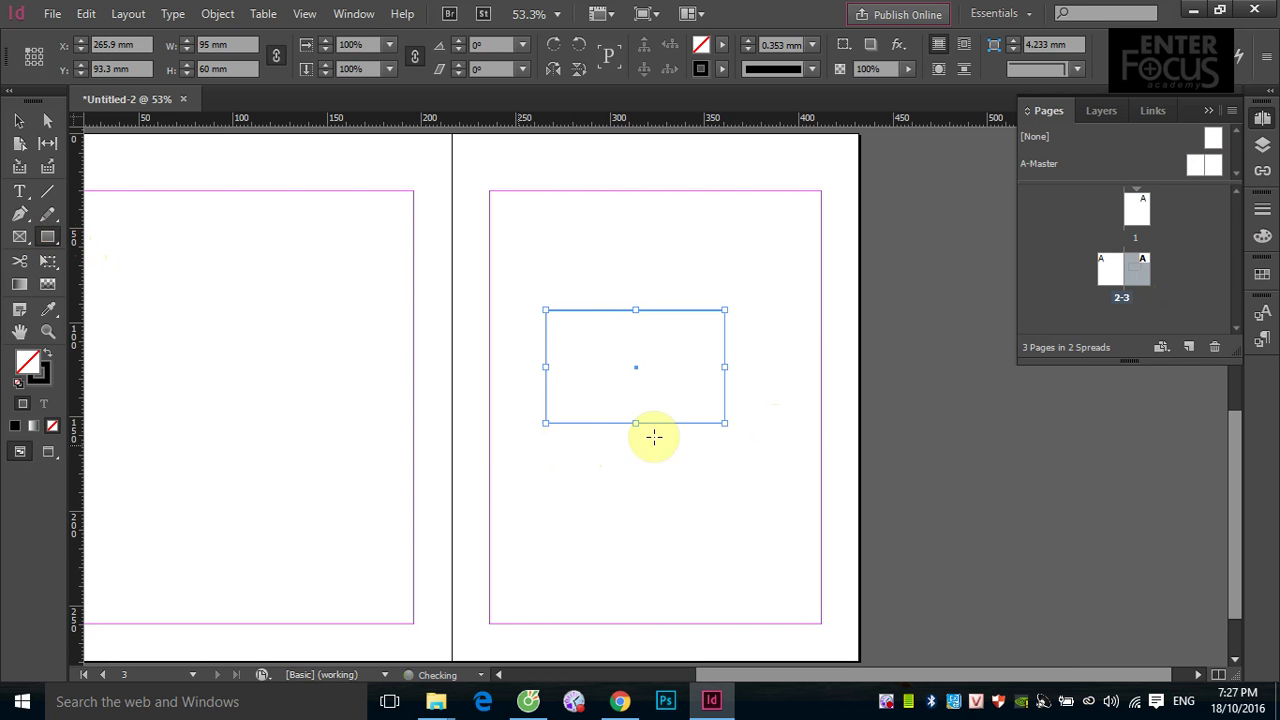
# Fill the rectangle on page 3 with the magenta swatch C=0 M=100 Y=0 K=0 and hide the swatches
pyautogui.click(1262, 276)
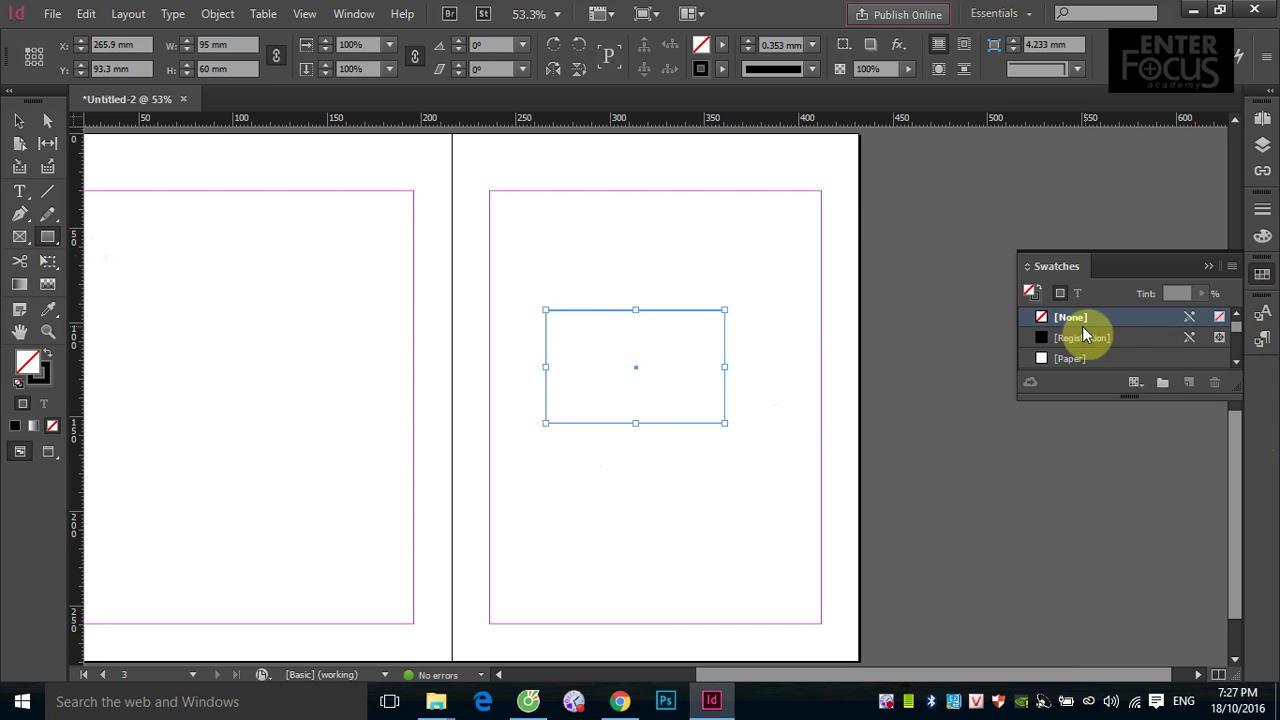
pyautogui.moveTo(1229, 386); pyautogui.dragTo(1234, 520)
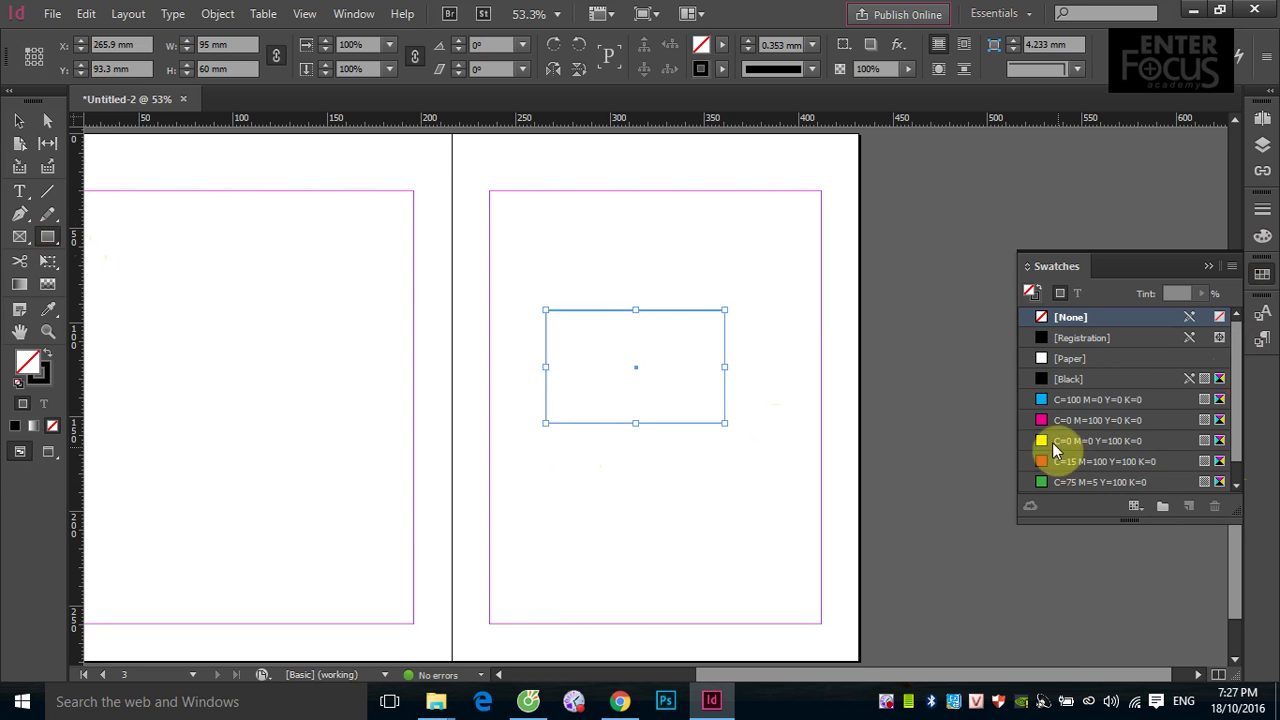
pyautogui.click(1043, 421)
pyautogui.click(19, 121)
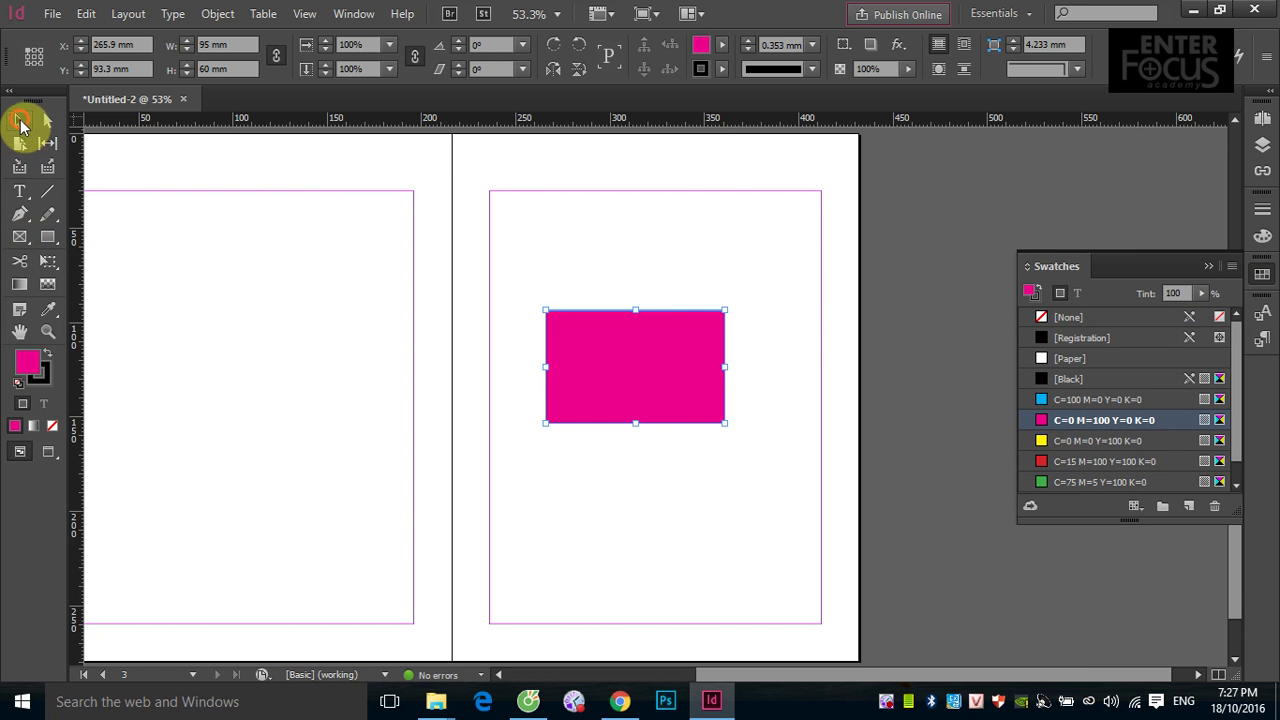
pyautogui.click(1206, 268)
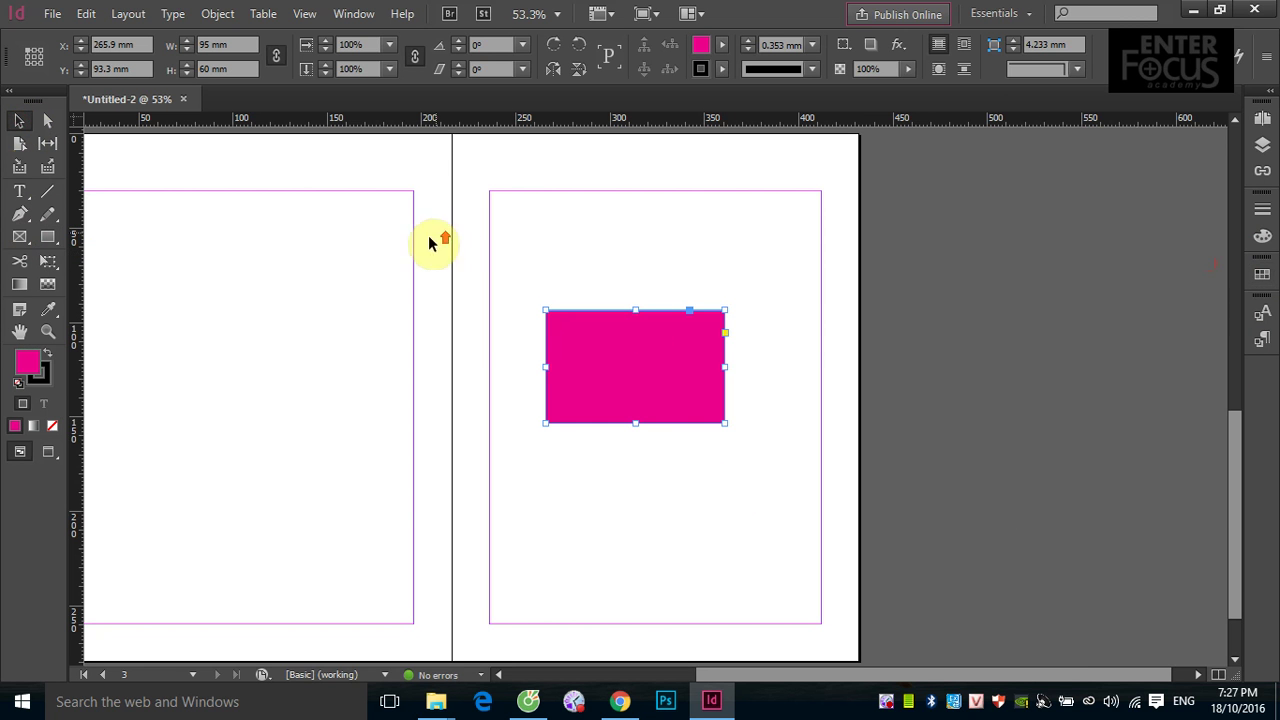
pyautogui.scroll(8, 420, 243)
pyautogui.scroll(-8, 553, 272)
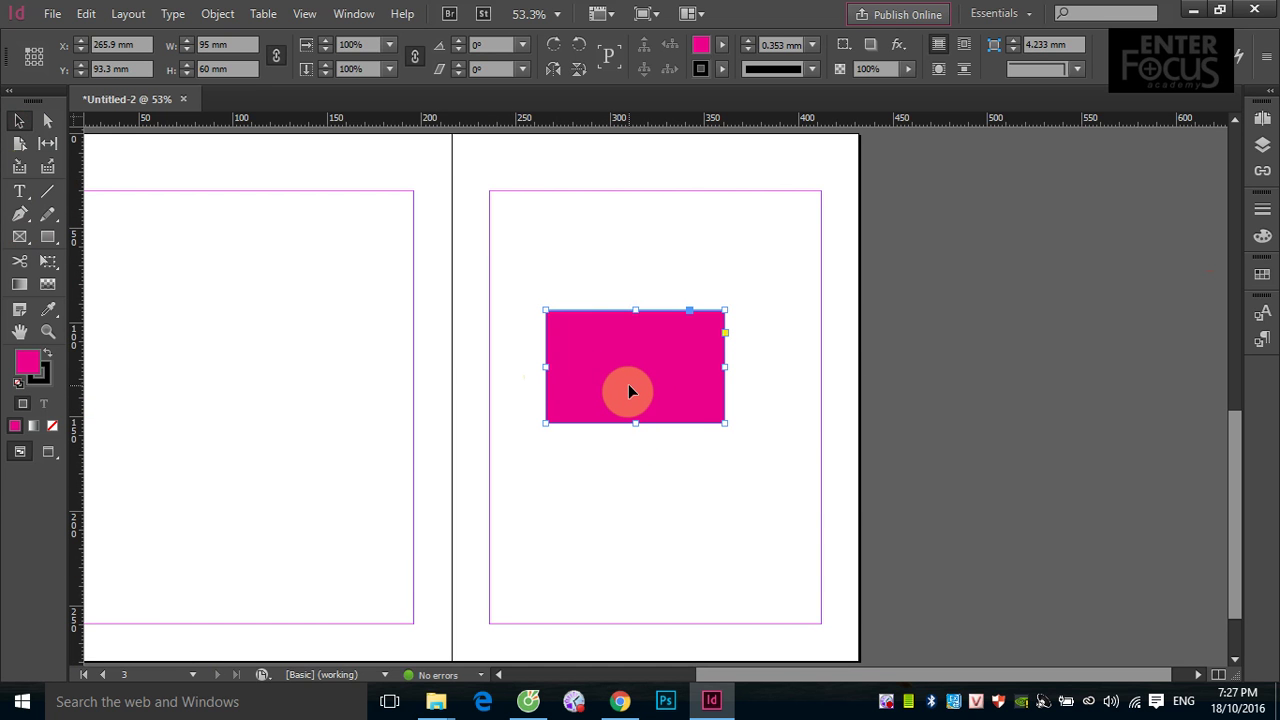
# Draw a rectangle about 99 by 49 mm on page 2 and fill it with the yellow swatch C=0 M=0 Y=100 K=0
pyautogui.click(48, 237)
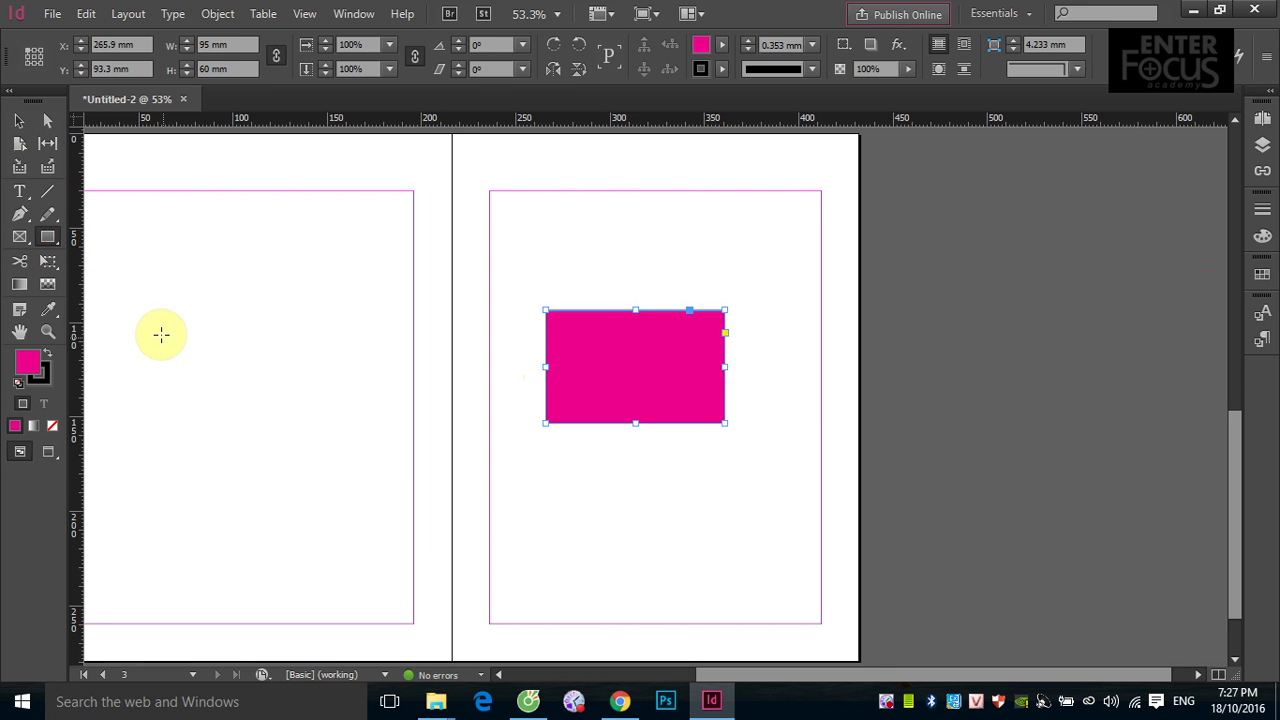
pyautogui.moveTo(131, 330)
pyautogui.mouseDown()
pyautogui.moveTo(318, 429)
pyautogui.moveTo(354, 429)
pyautogui.moveTo(318, 423)
pyautogui.mouseUp()
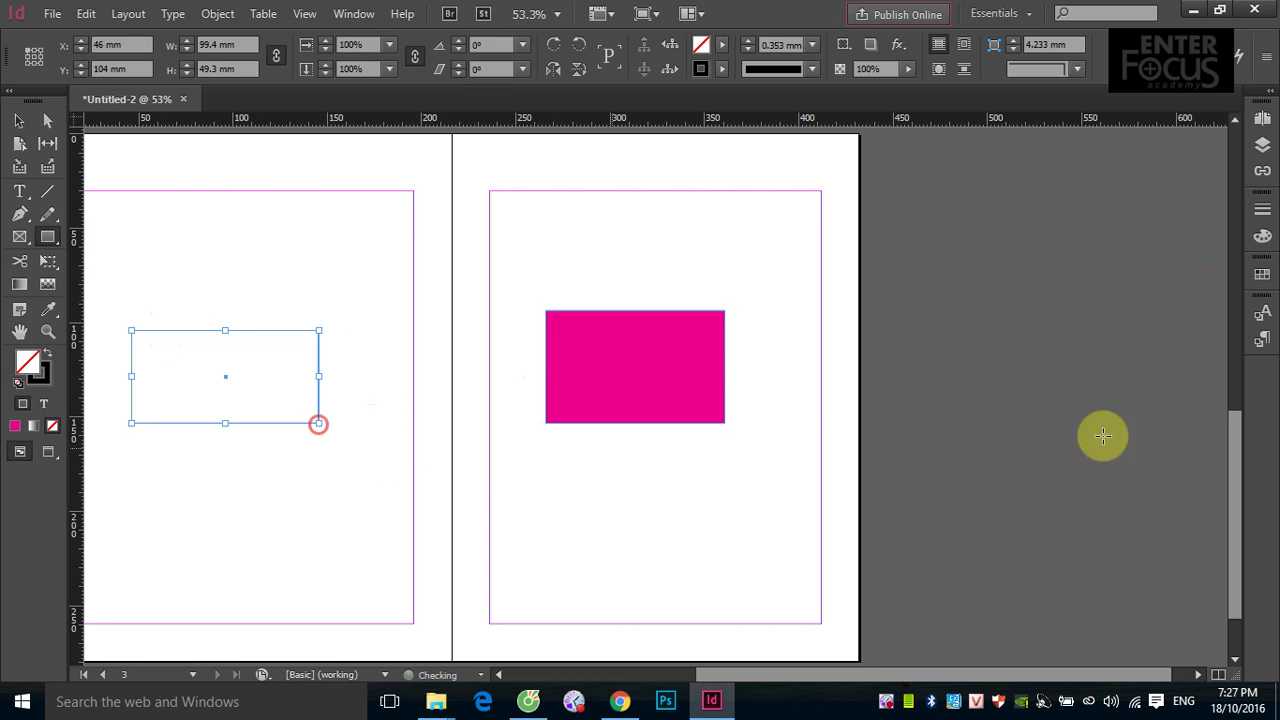
pyautogui.click(1262, 274)
pyautogui.click(1042, 441)
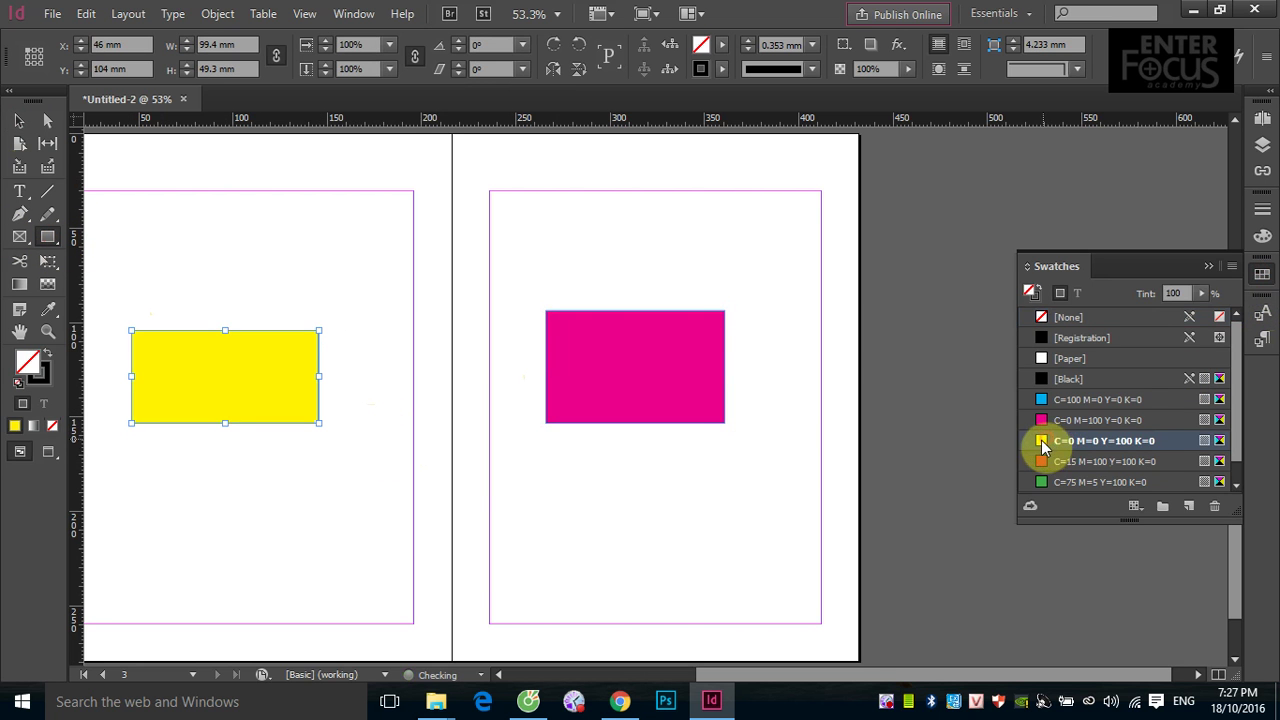
# Draw a rectangle about 99 by 56 mm on page 1 and fill it with the cyan swatch C=100 M=0 Y=0 K=0
pyautogui.scroll(10, 743, 443)
pyautogui.moveTo(571, 291); pyautogui.dragTo(759, 397)
pyautogui.click(1040, 400)
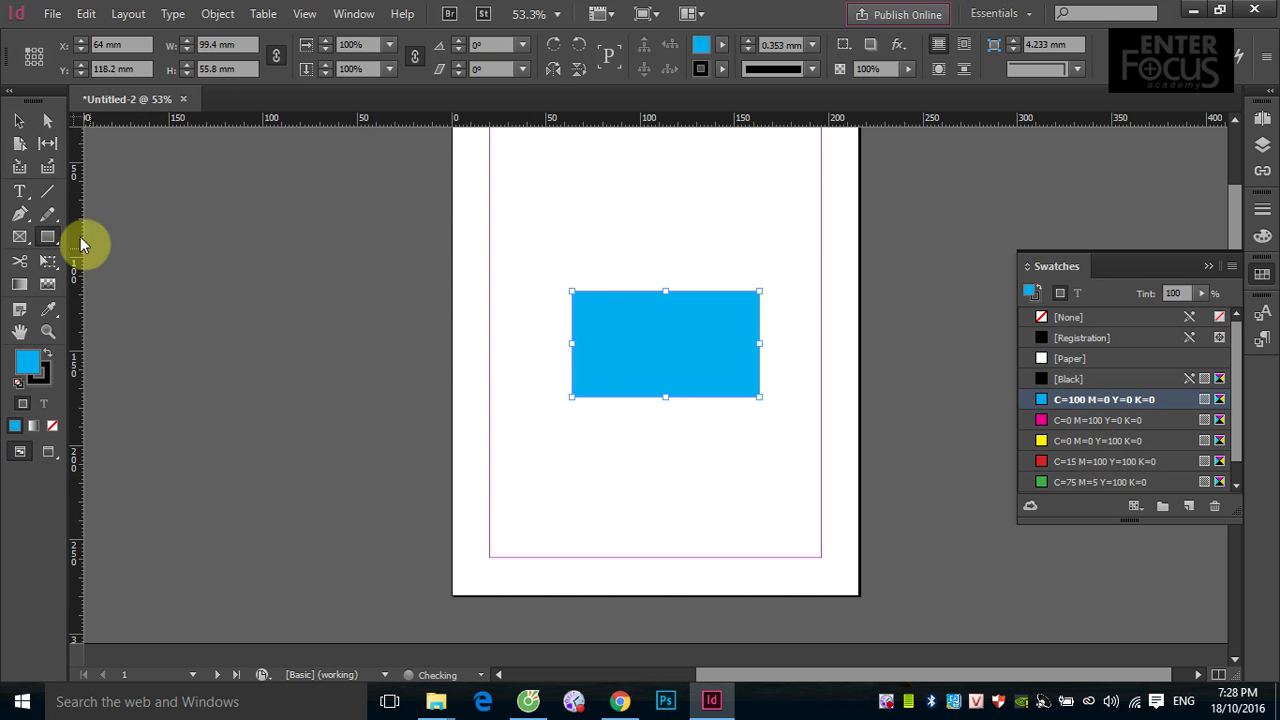
pyautogui.click(19, 121)
pyautogui.scroll(-10, 316, 420)
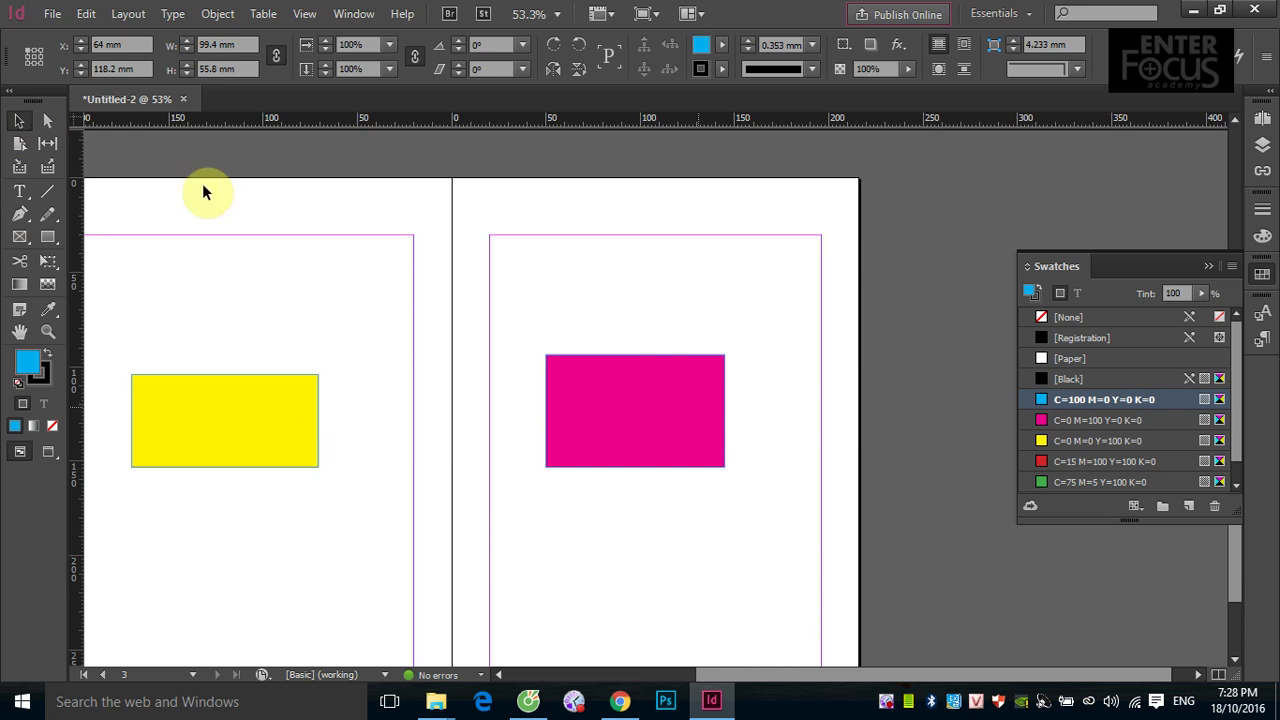
# Insert 10 pages after page 1 based on A-Master and check the page order throughout the document
pyautogui.click(128, 14)
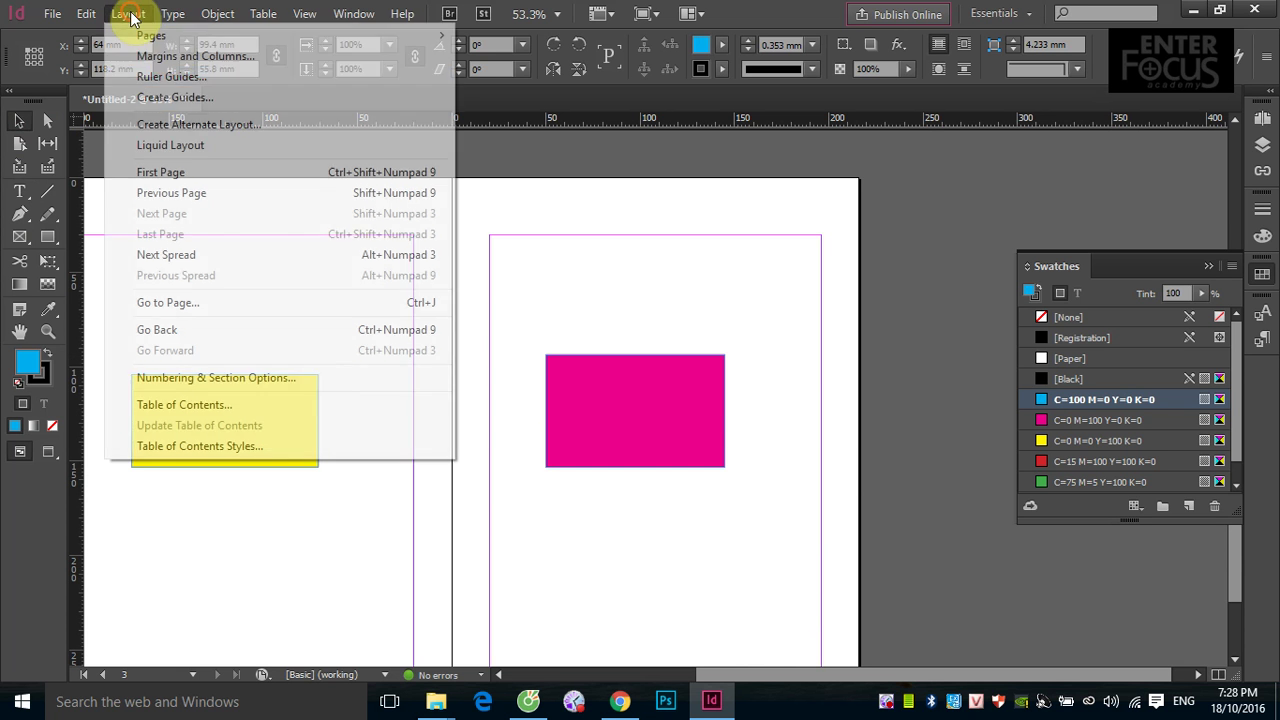
pyautogui.click(207, 42)
pyautogui.click(510, 56)
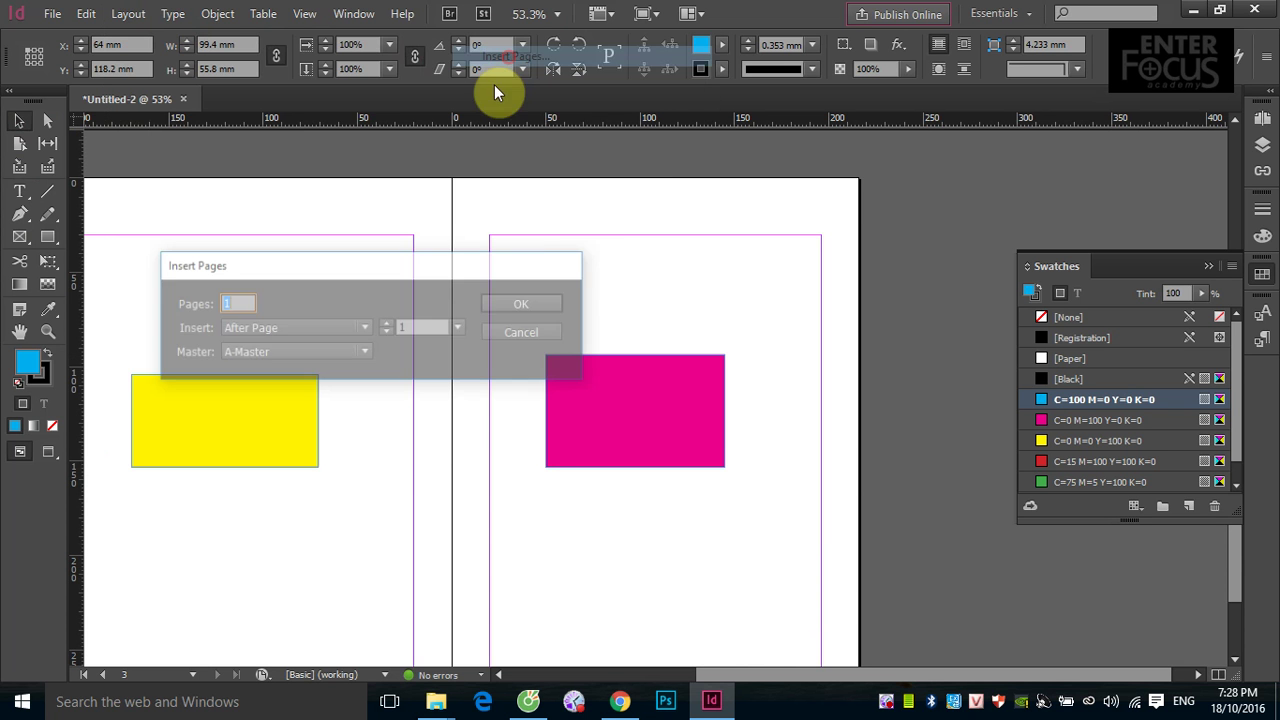
pyautogui.write('10')
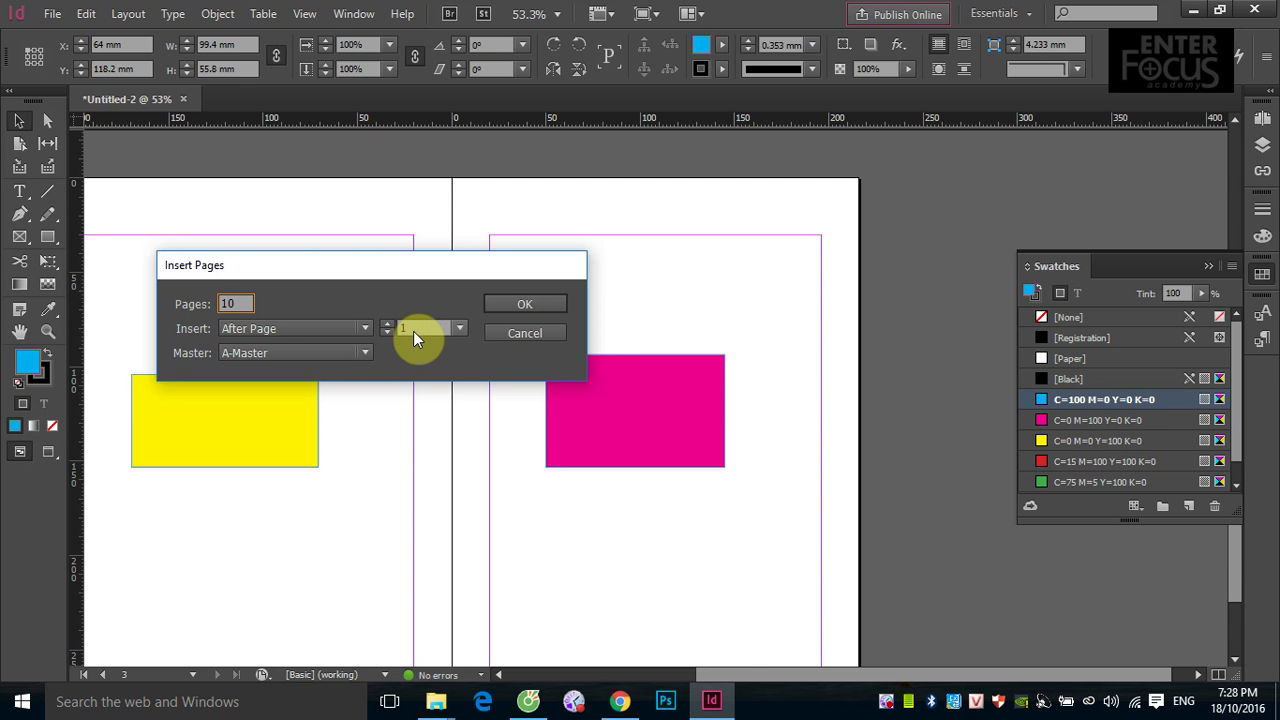
pyautogui.click(529, 305)
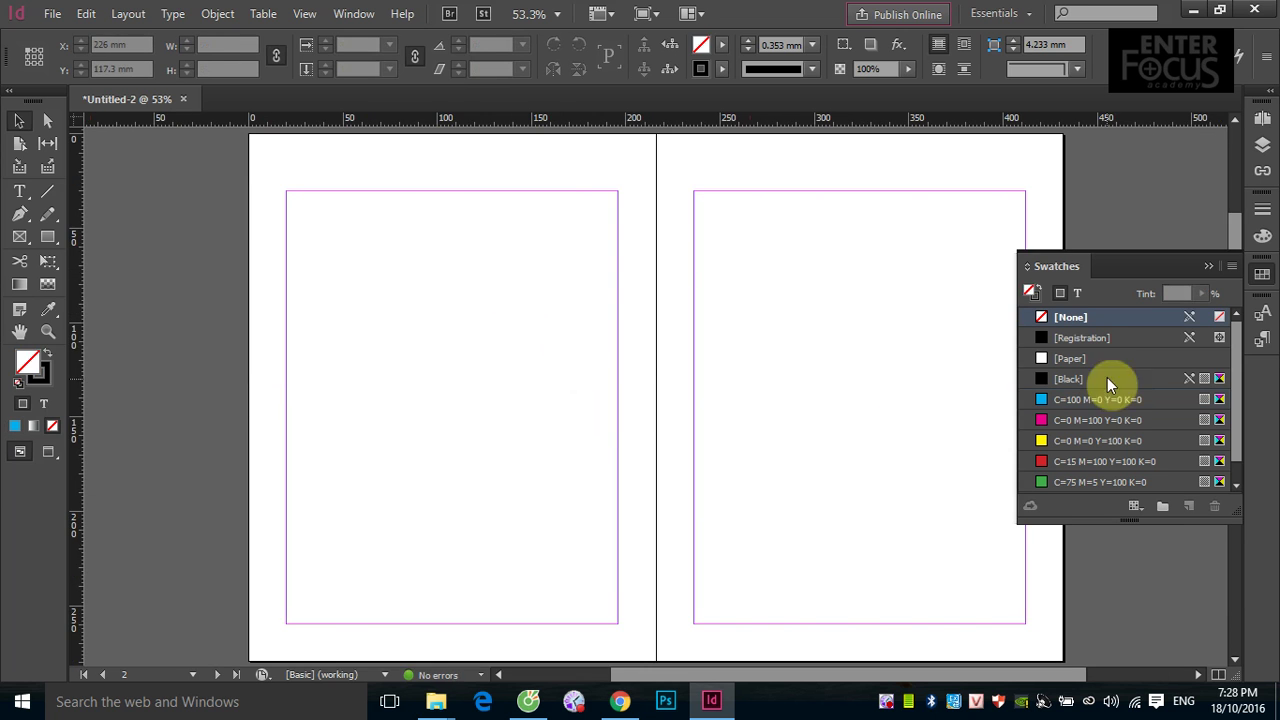
pyautogui.scroll(10, 893, 280)
pyautogui.click(858, 502)
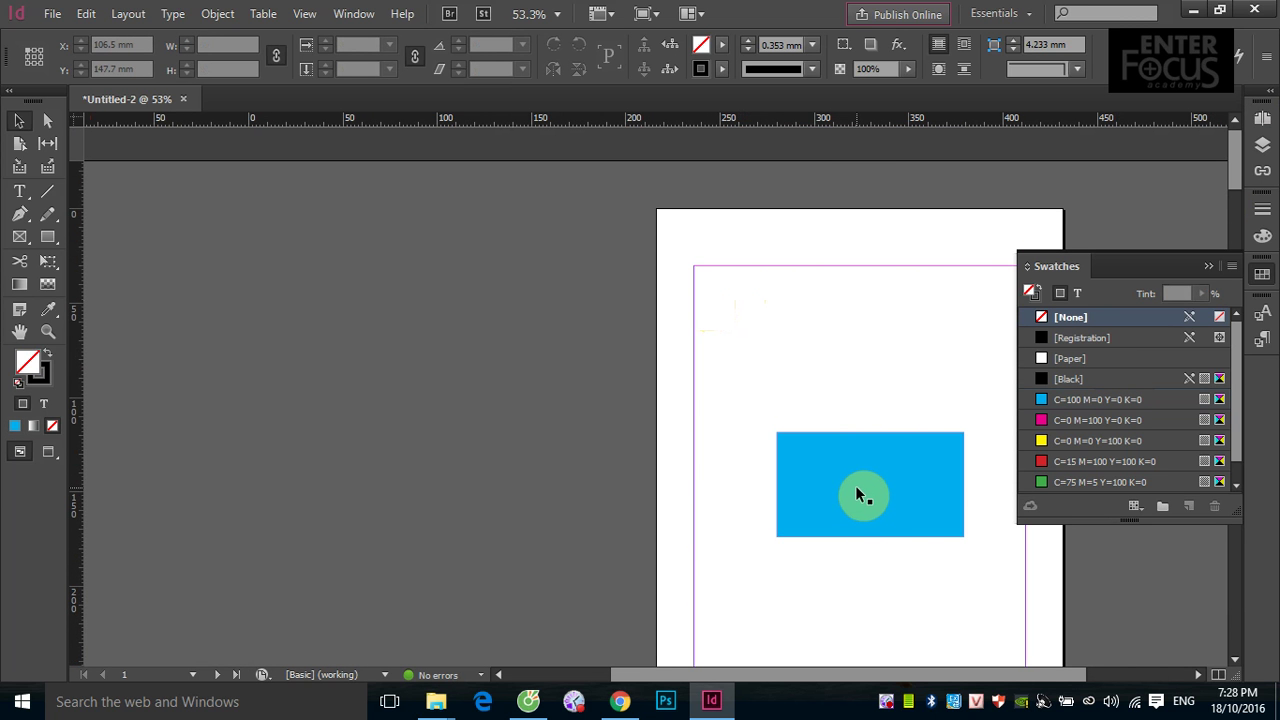
pyautogui.scroll(-15, 855, 485)
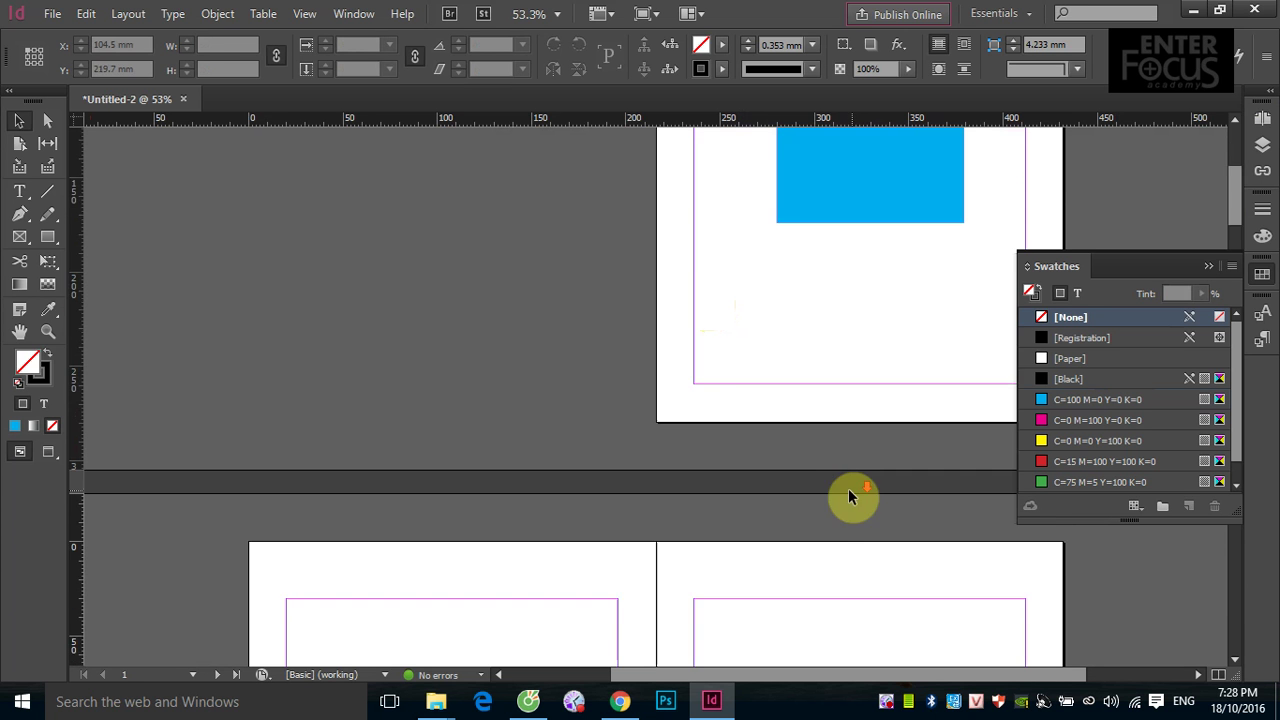
pyautogui.scroll(-20, 753, 445)
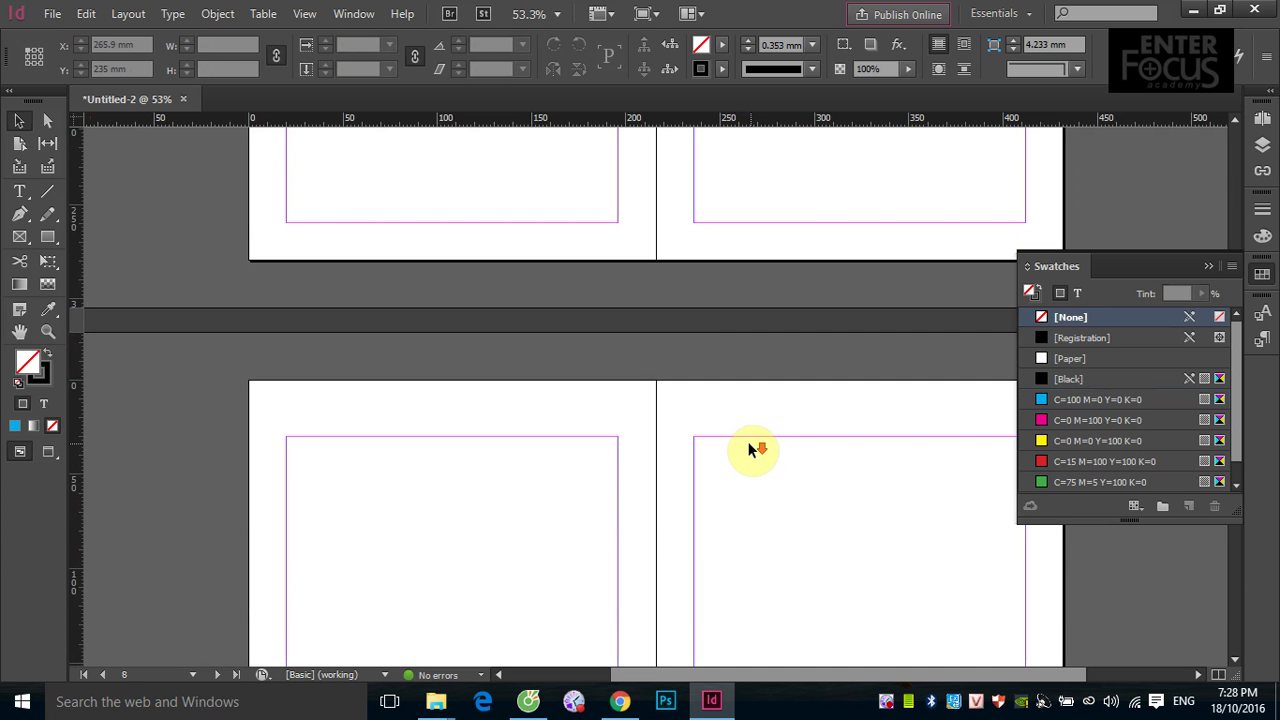
pyautogui.scroll(-4, 745, 440)
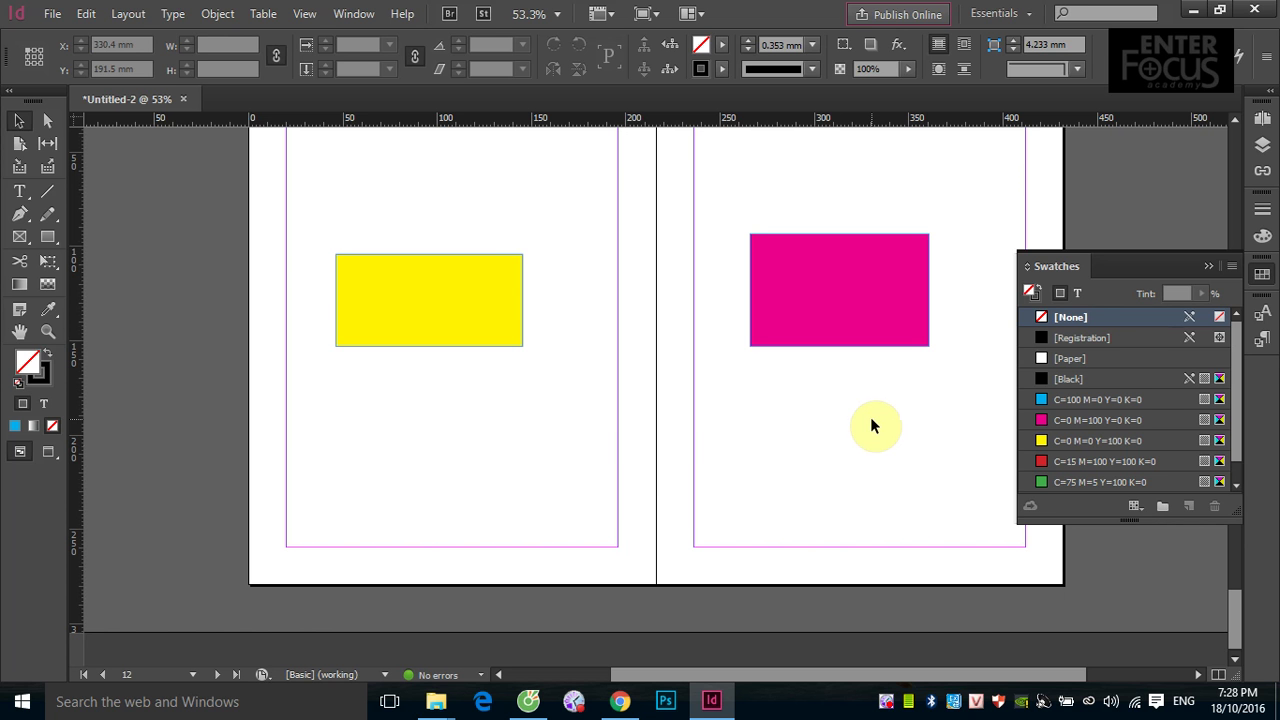
# Review the master choices for inserting pages without adding any, and display the document's page thumbnails
pyautogui.click(128, 16)
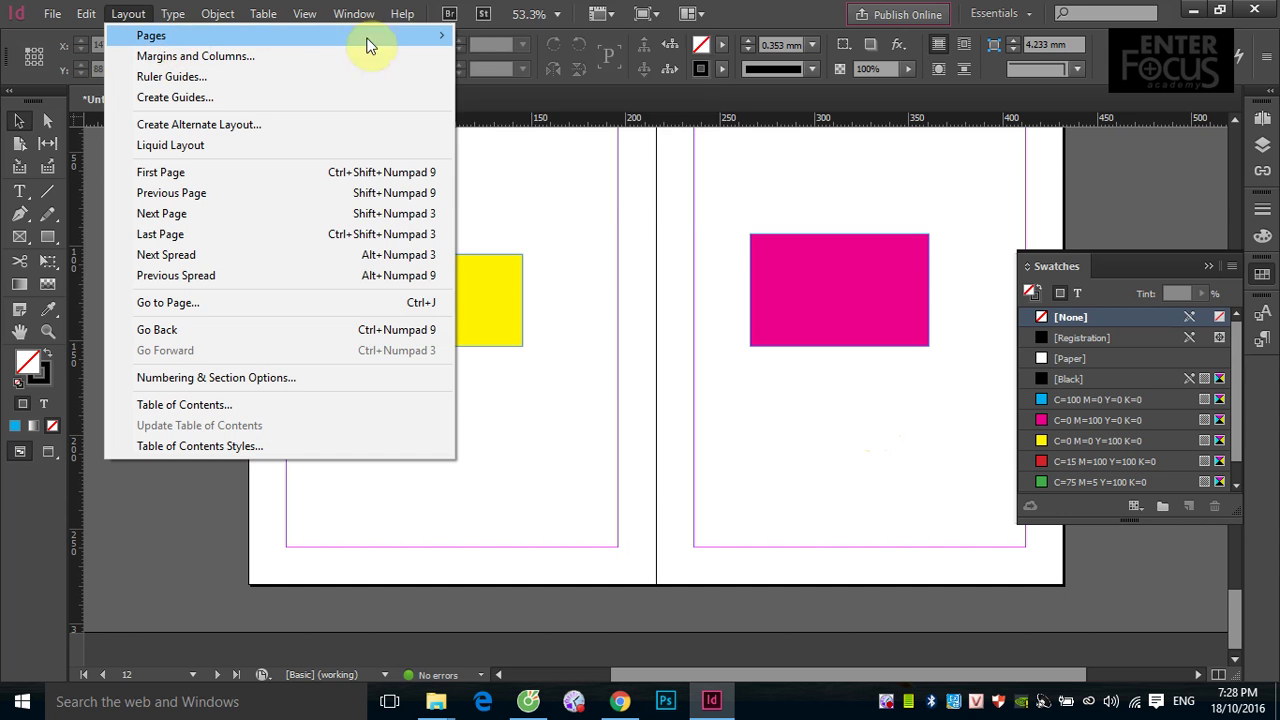
pyautogui.moveTo(355, 33)
pyautogui.click(537, 61)
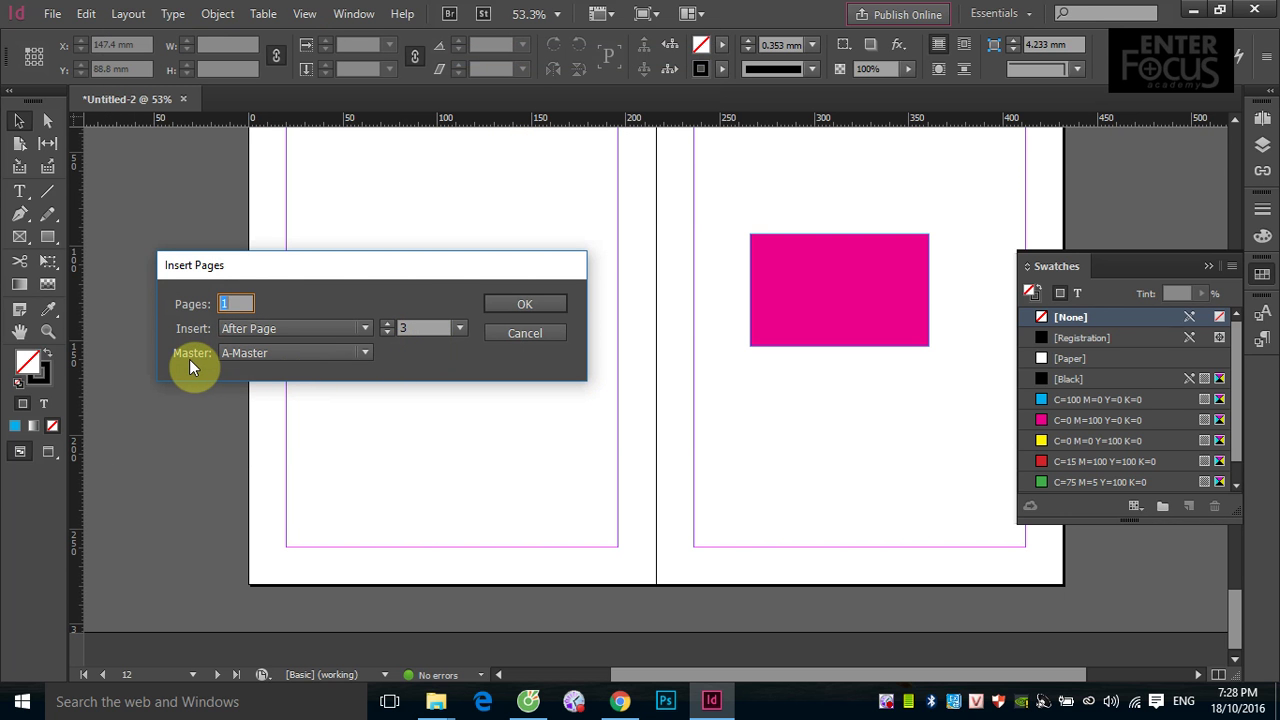
pyautogui.click(364, 354)
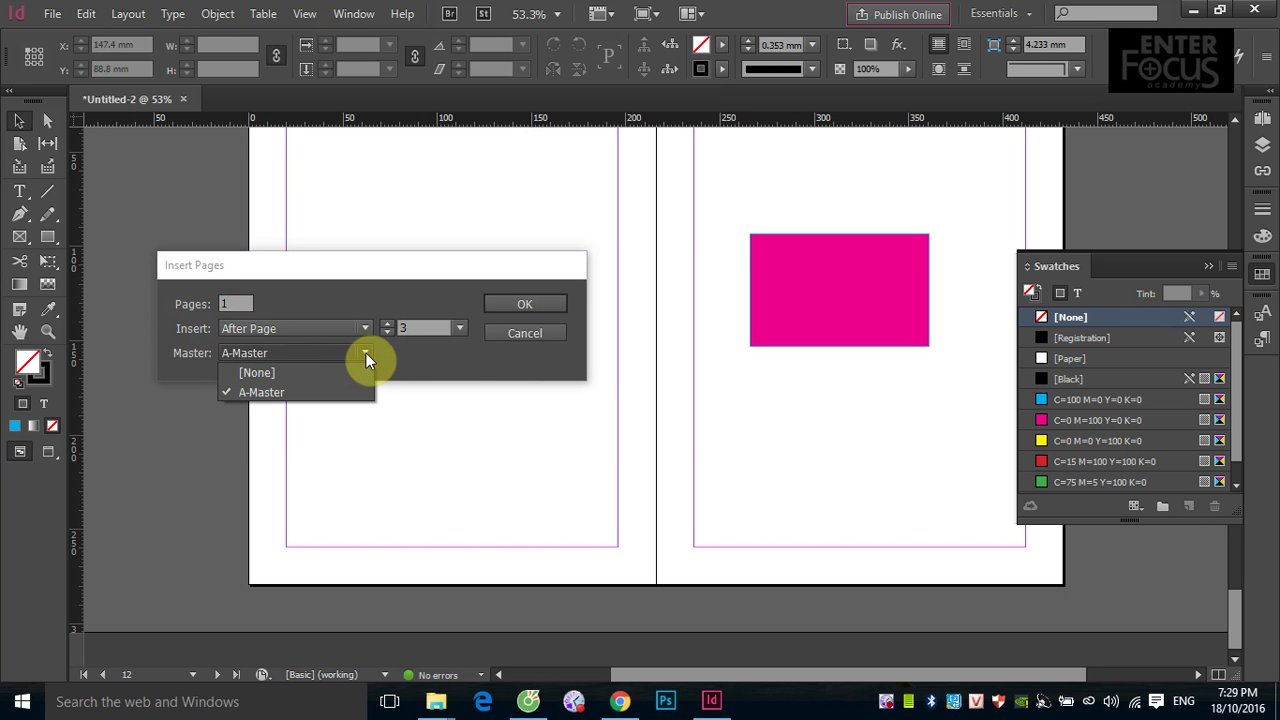
pyautogui.click(1260, 129)
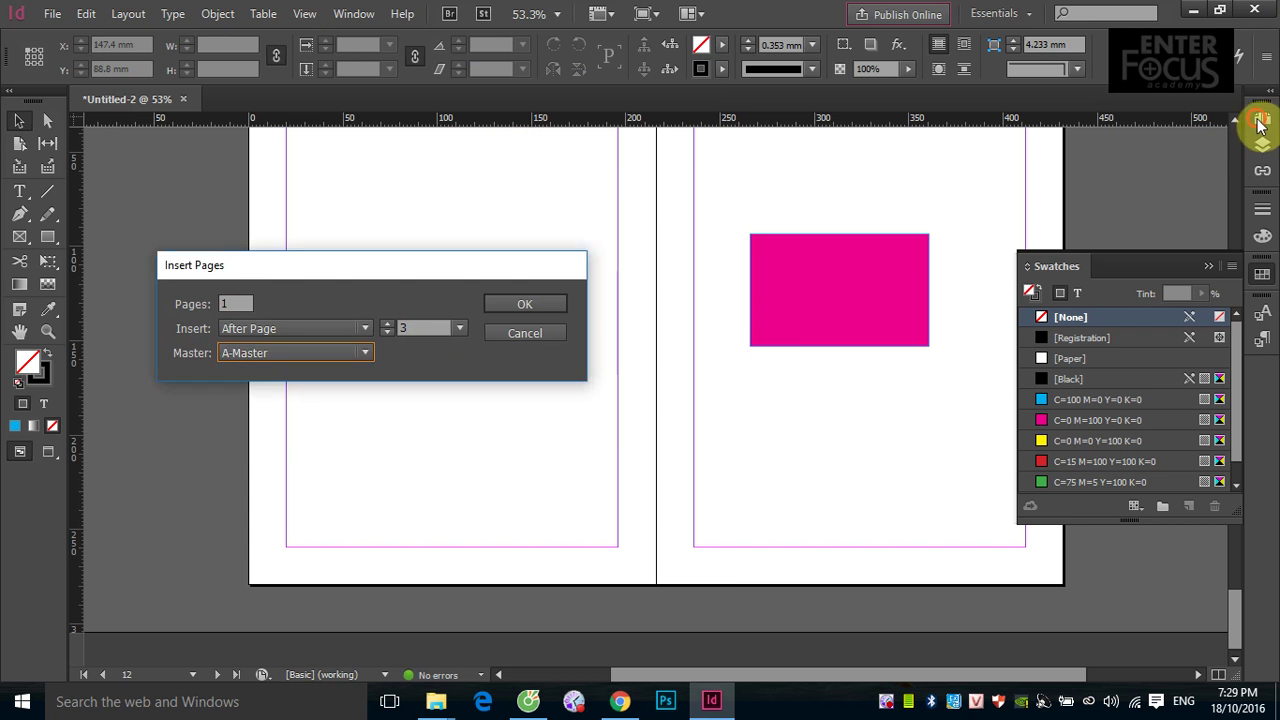
pyautogui.click(524, 333)
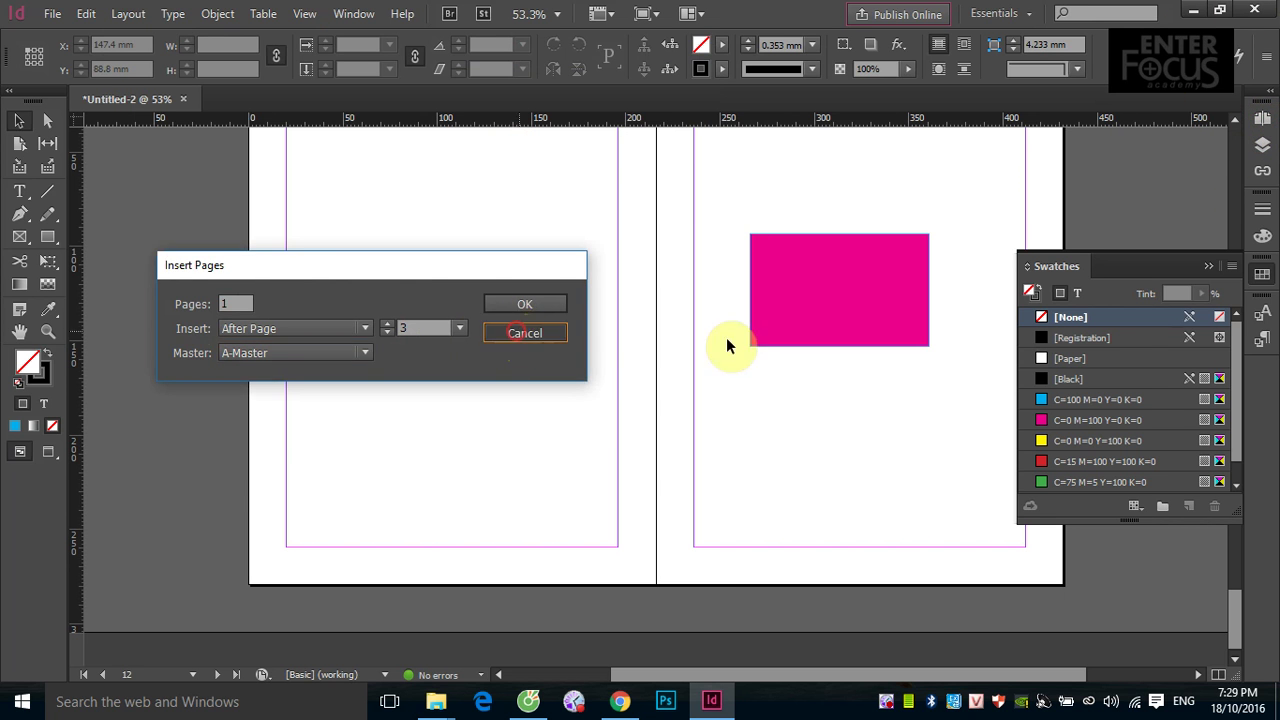
pyautogui.click(1262, 118)
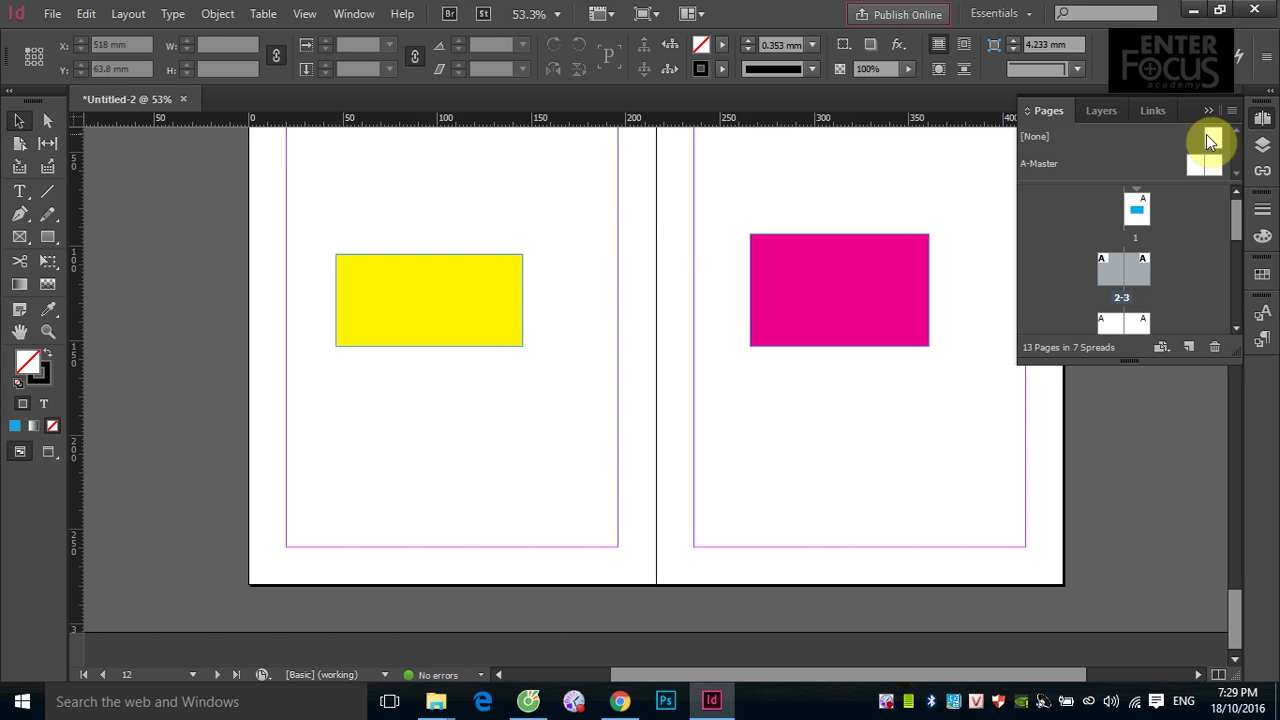
# Start moving pages, set page 2 as the page to move, and review the available page range choices
pyautogui.click(128, 13)
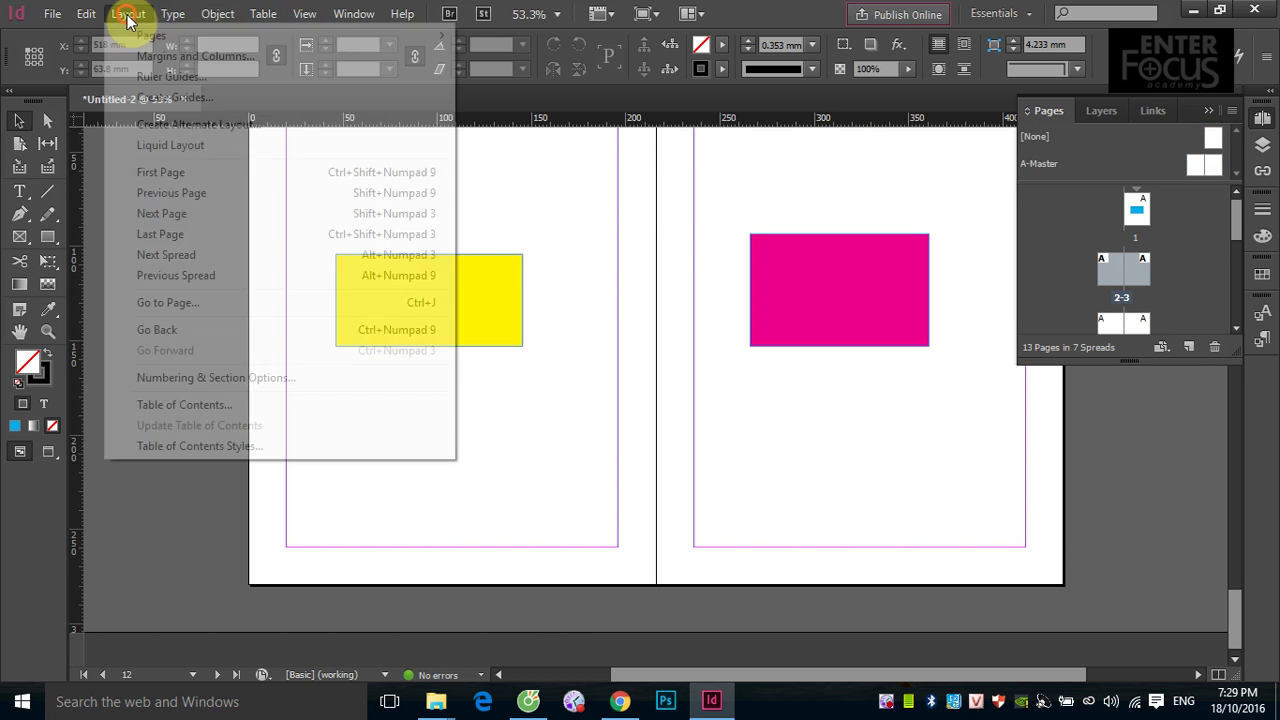
pyautogui.moveTo(160, 40)
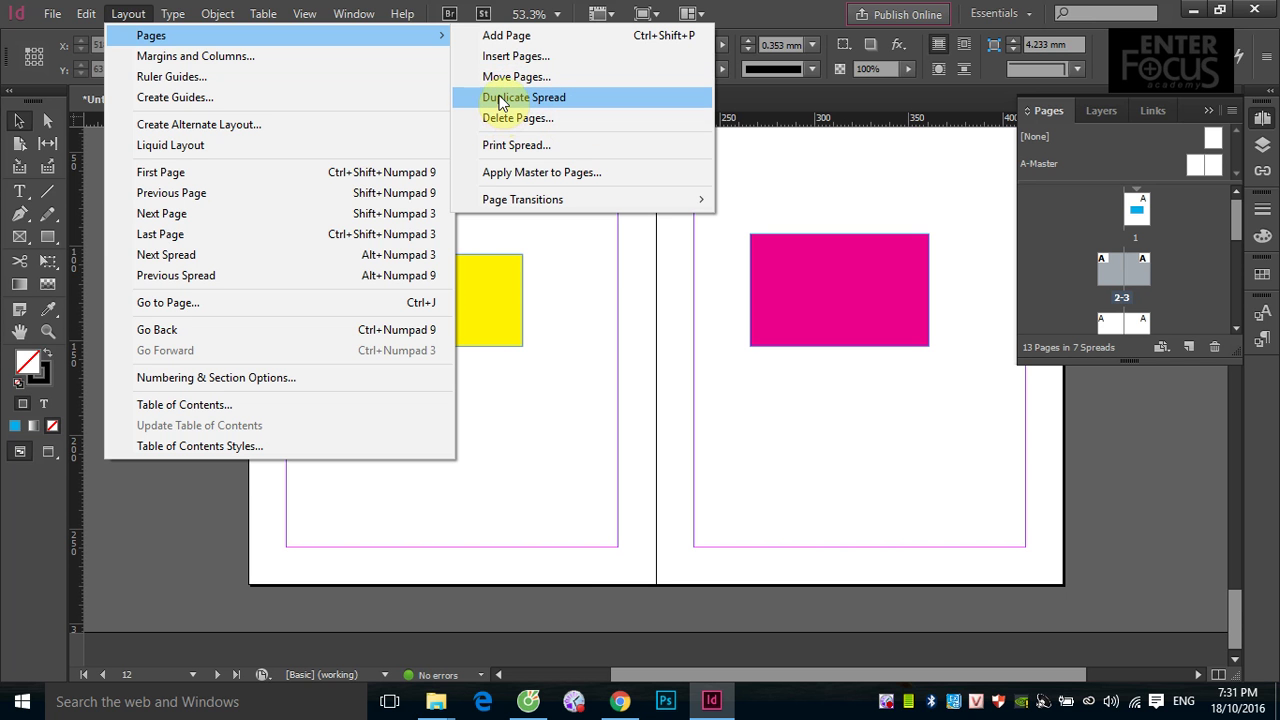
pyautogui.click(505, 77)
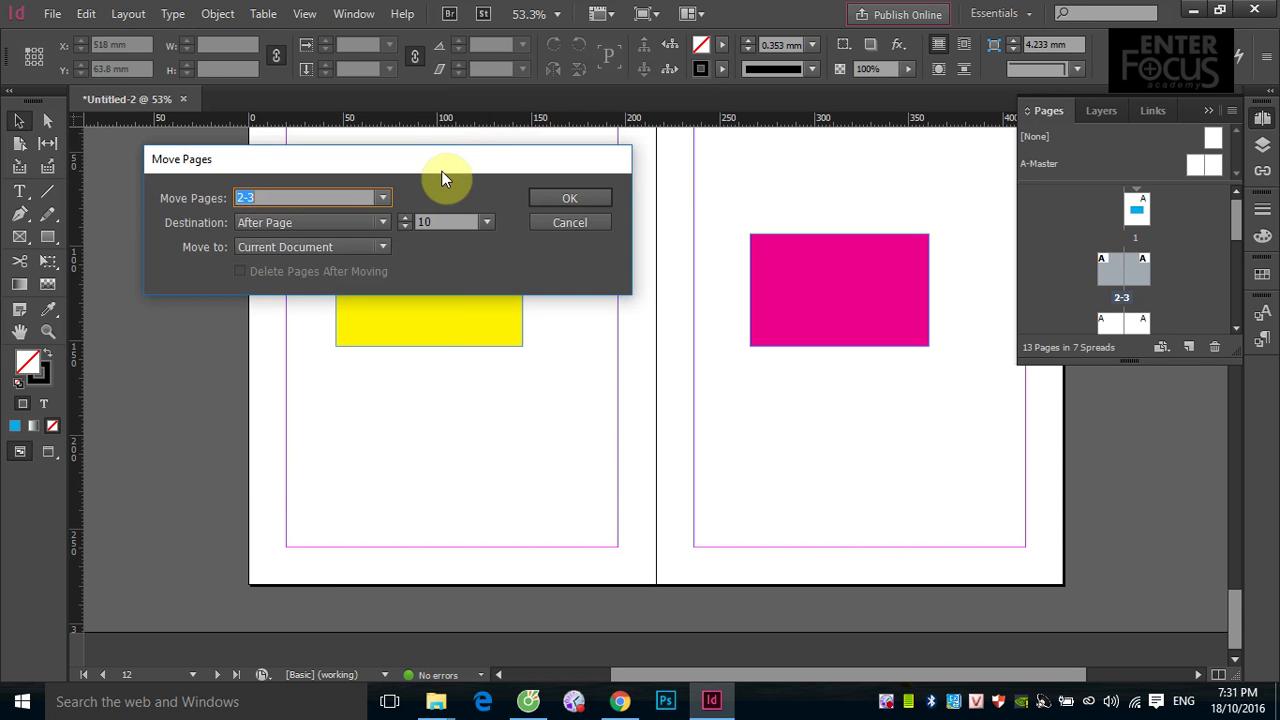
pyautogui.moveTo(446, 158); pyautogui.dragTo(467, 349)
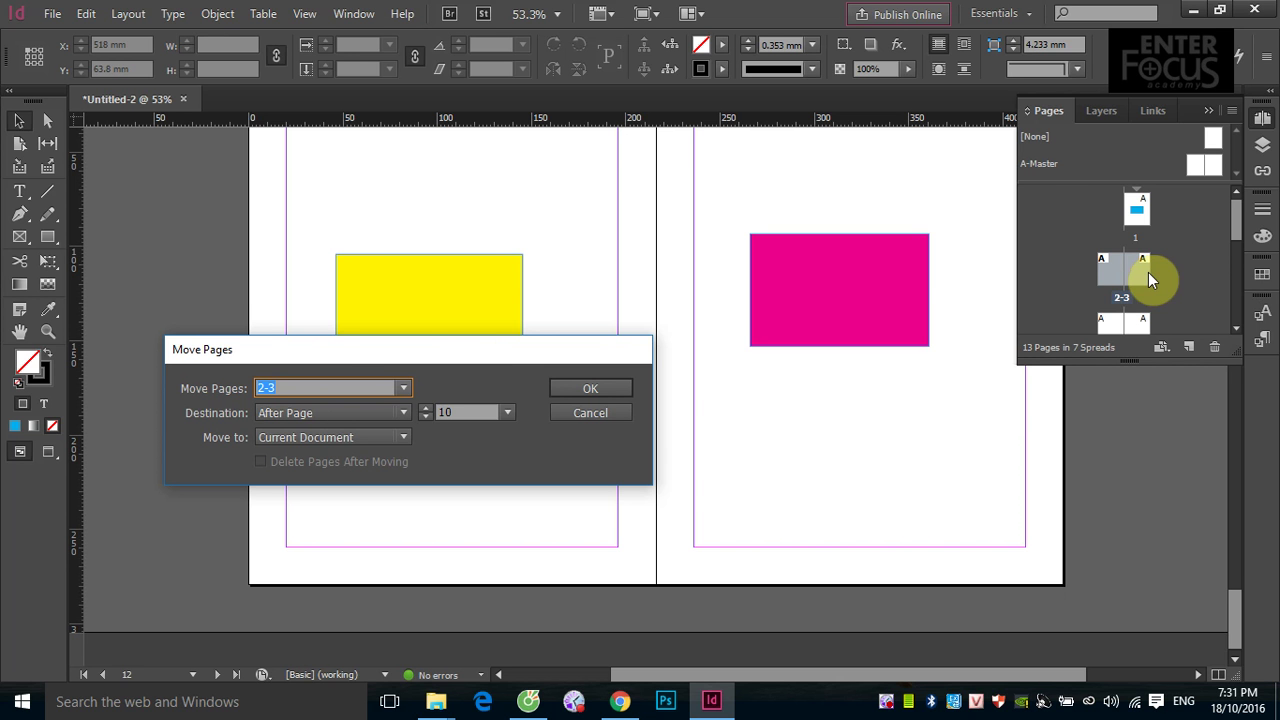
pyautogui.click(290, 387)
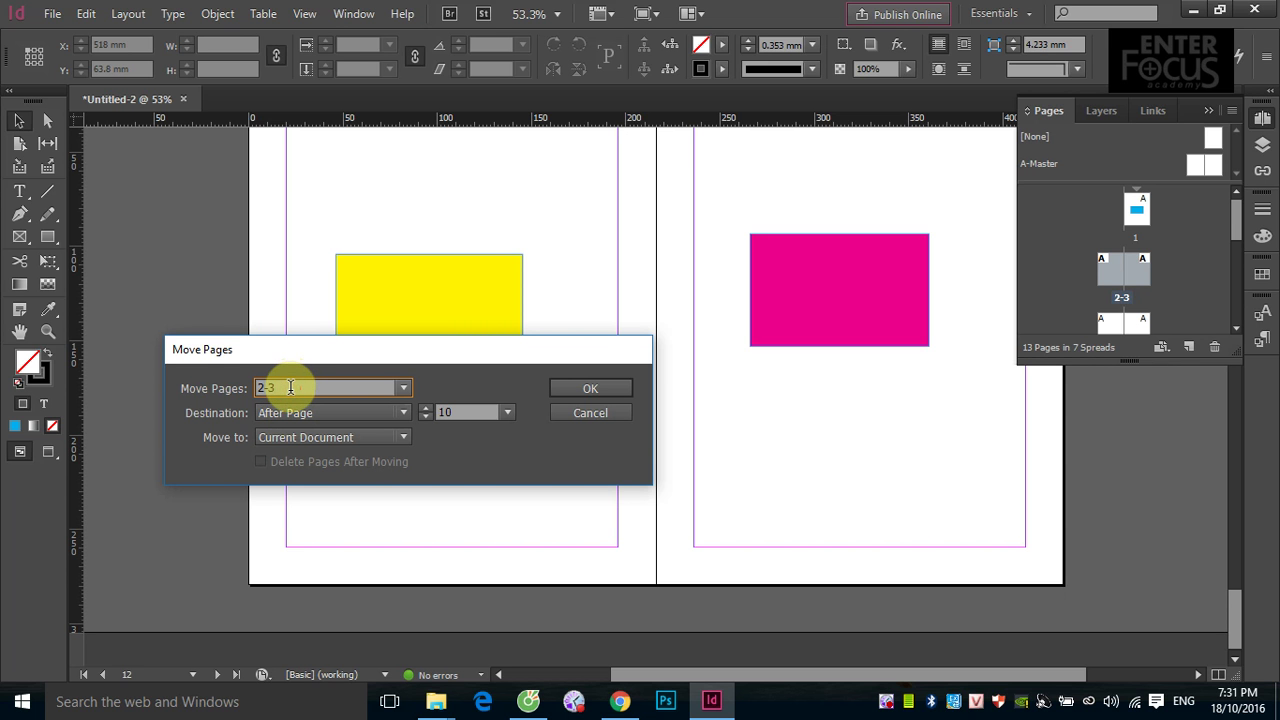
pyautogui.press('BackSpace')
pyautogui.press('BackSpace')
pyautogui.click(403, 388)
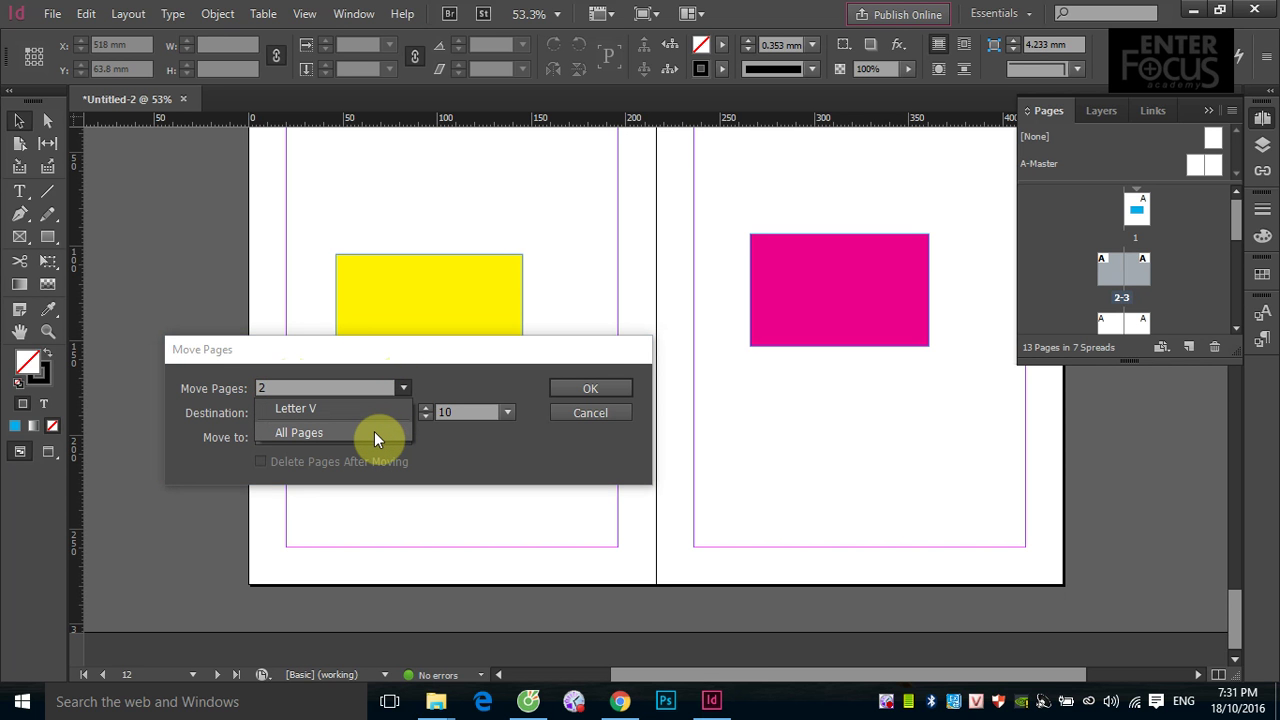
pyautogui.click(434, 382)
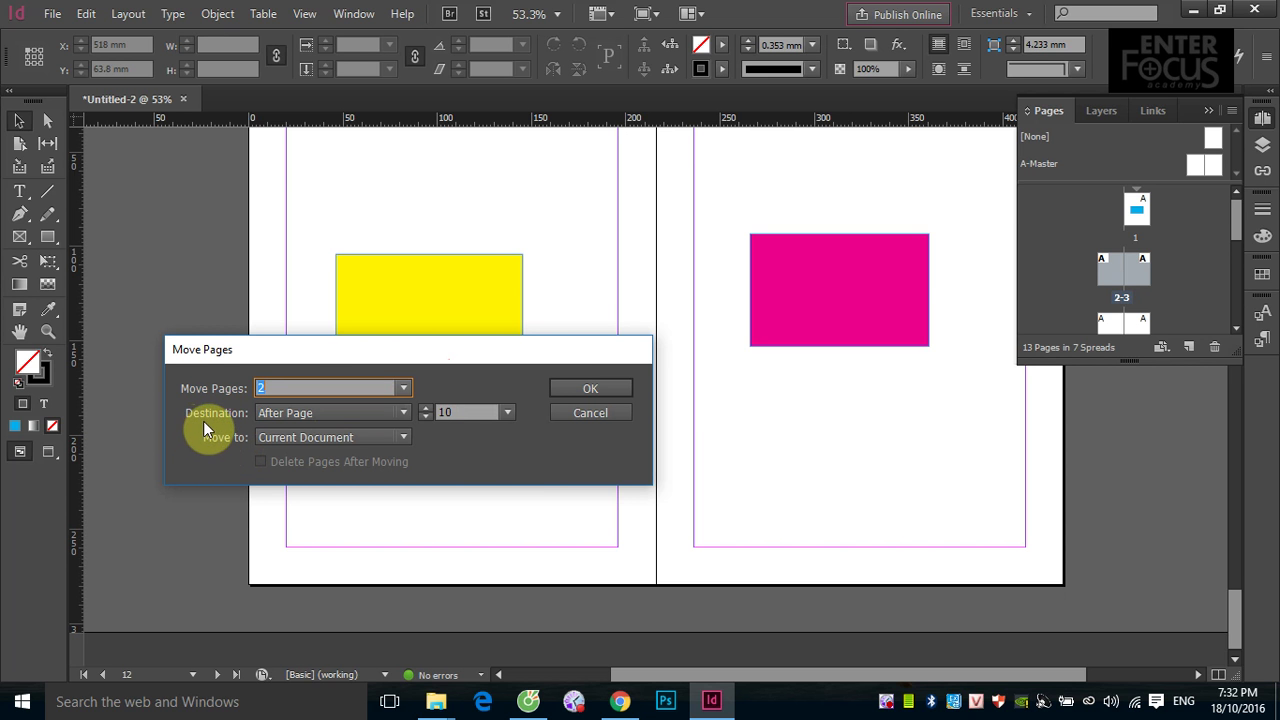
# Examine the destination, target page and target document choices for moving pages, and leave without moving any
pyautogui.click(405, 413)
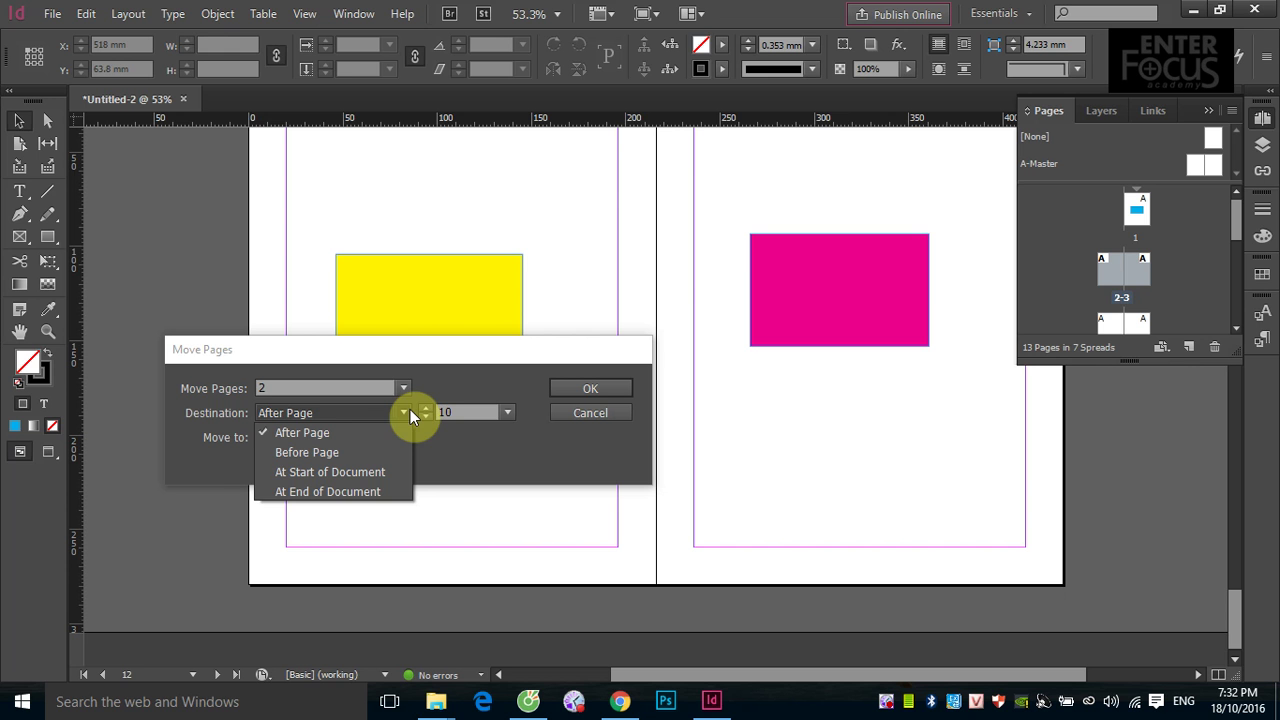
pyautogui.click(473, 452)
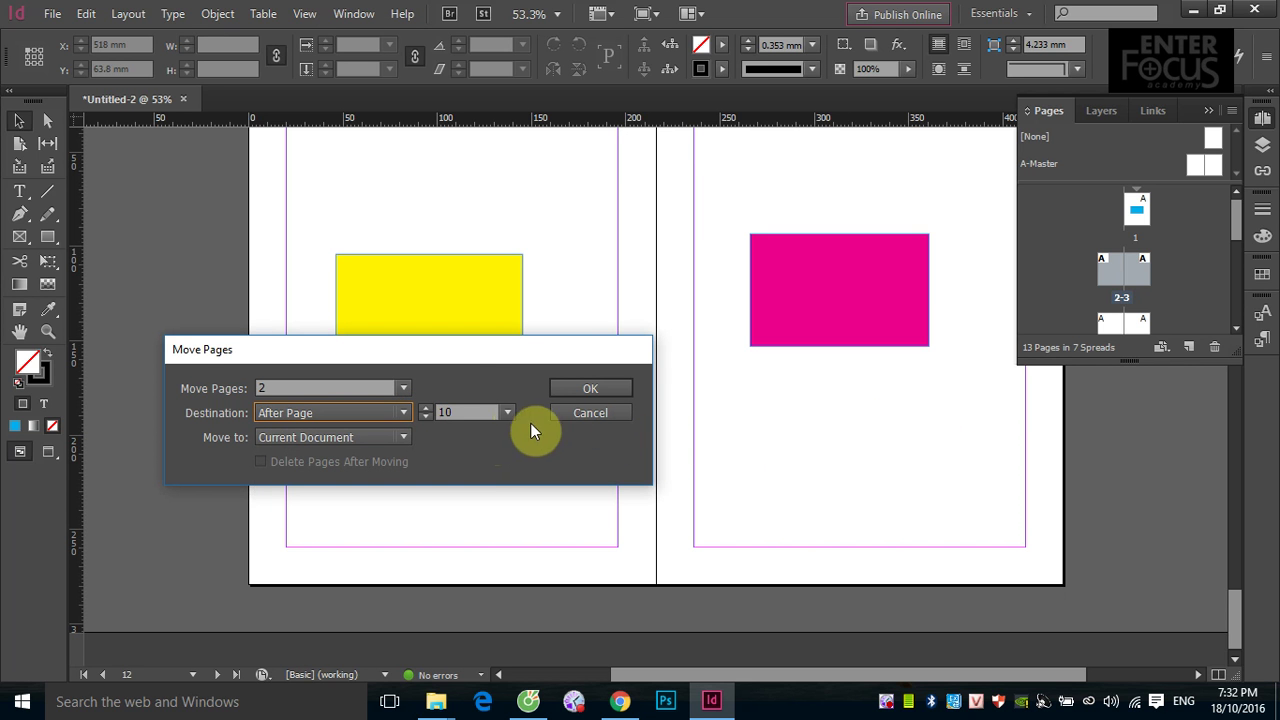
pyautogui.click(509, 413)
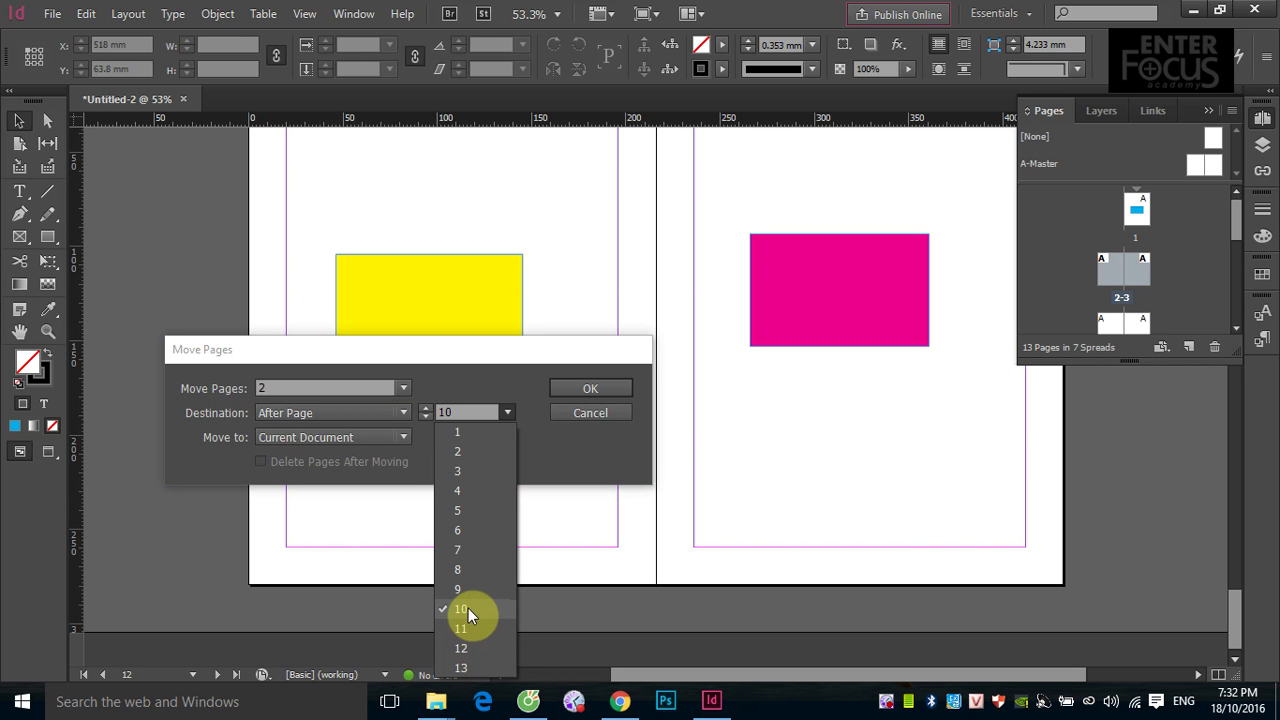
pyautogui.click(565, 448)
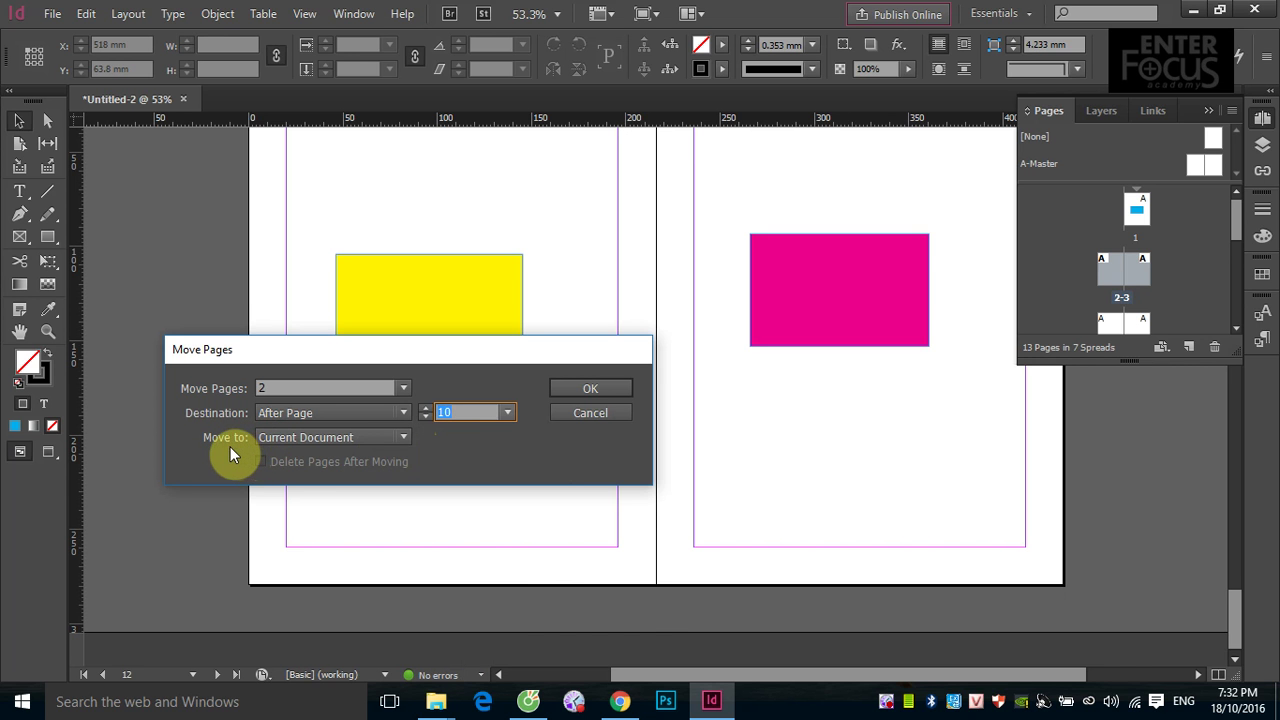
pyautogui.click(405, 438)
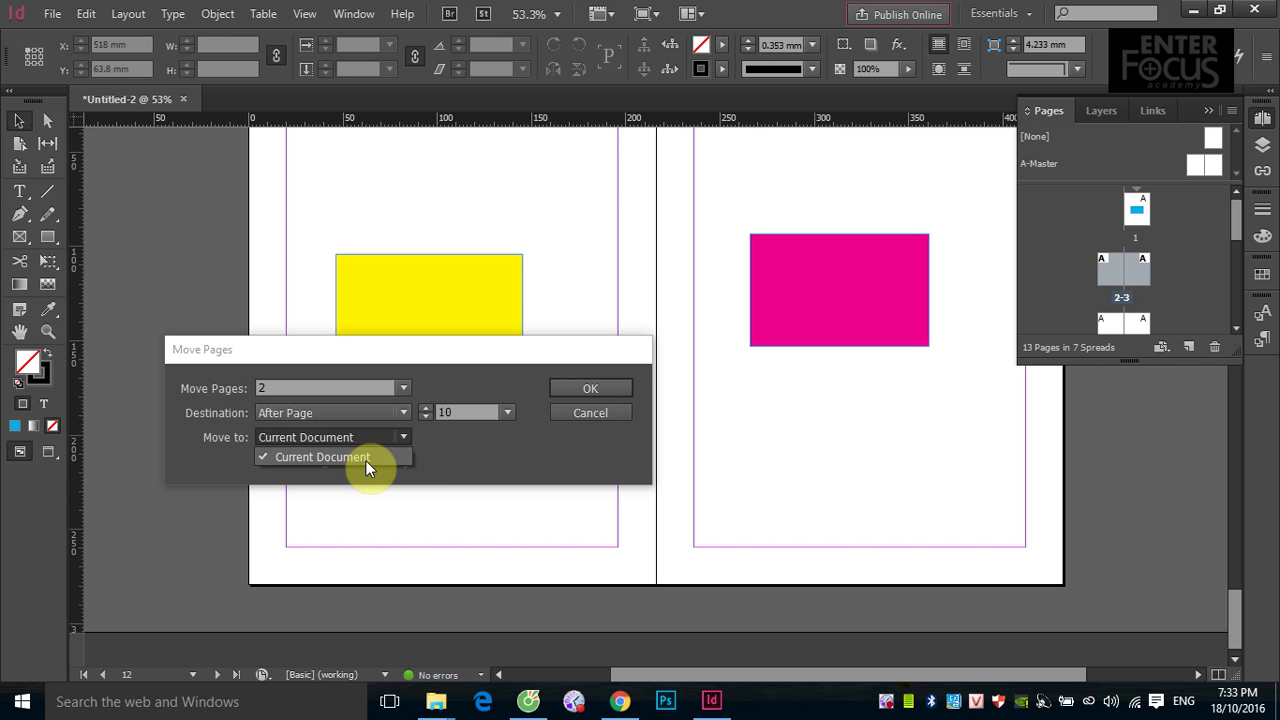
pyautogui.click(480, 450)
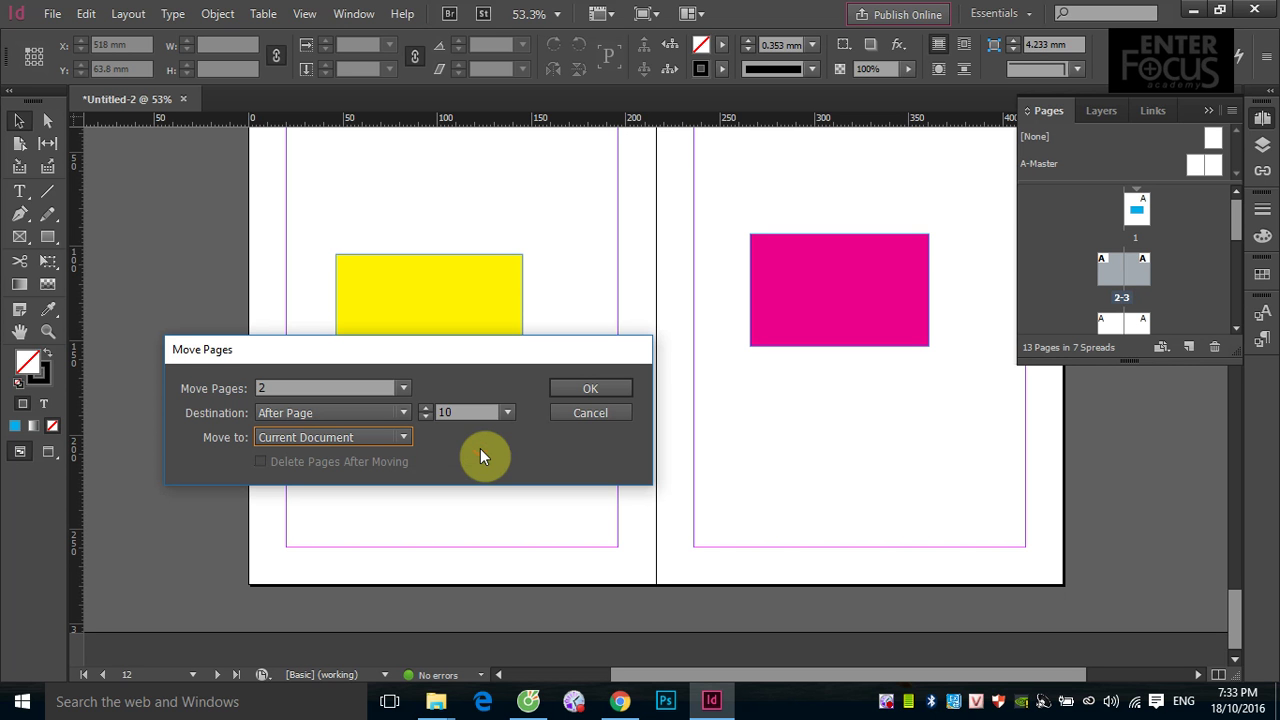
pyautogui.click(576, 410)
# Move page 1 with the cyan rectangle after page 12 in the current document and check its new place
pyautogui.doubleClick(1137, 210)
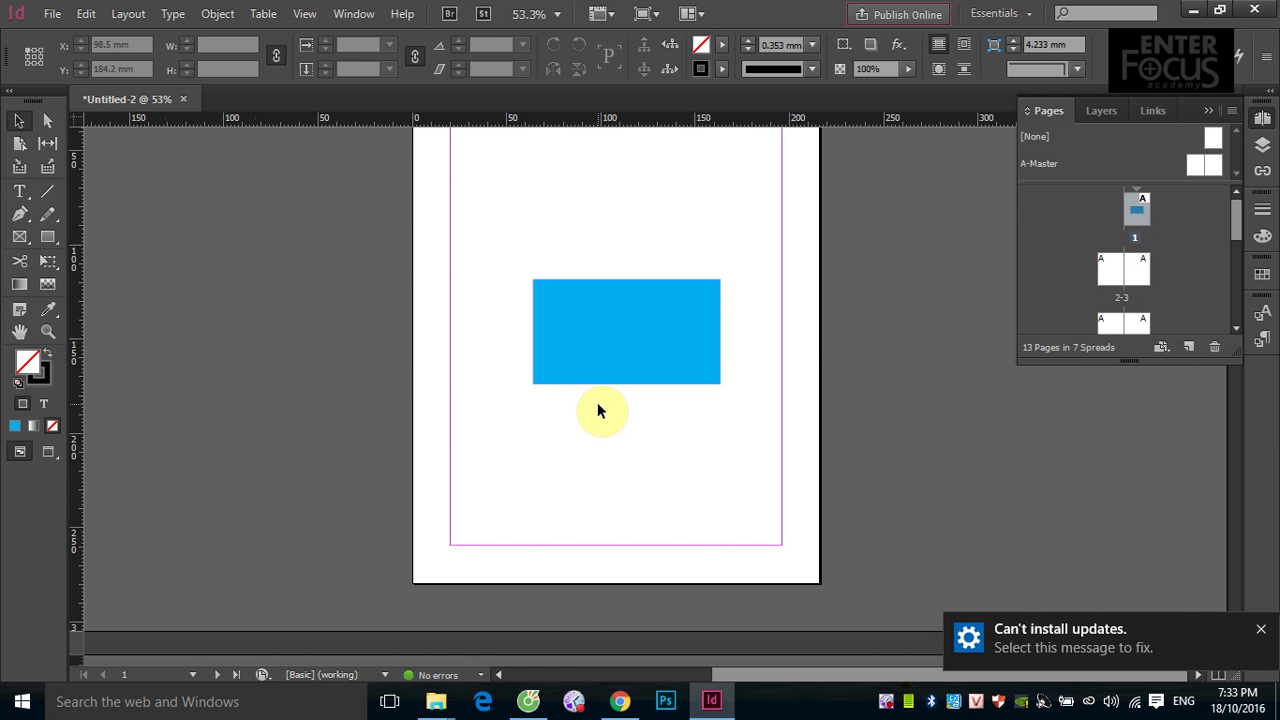
pyautogui.click(1259, 626)
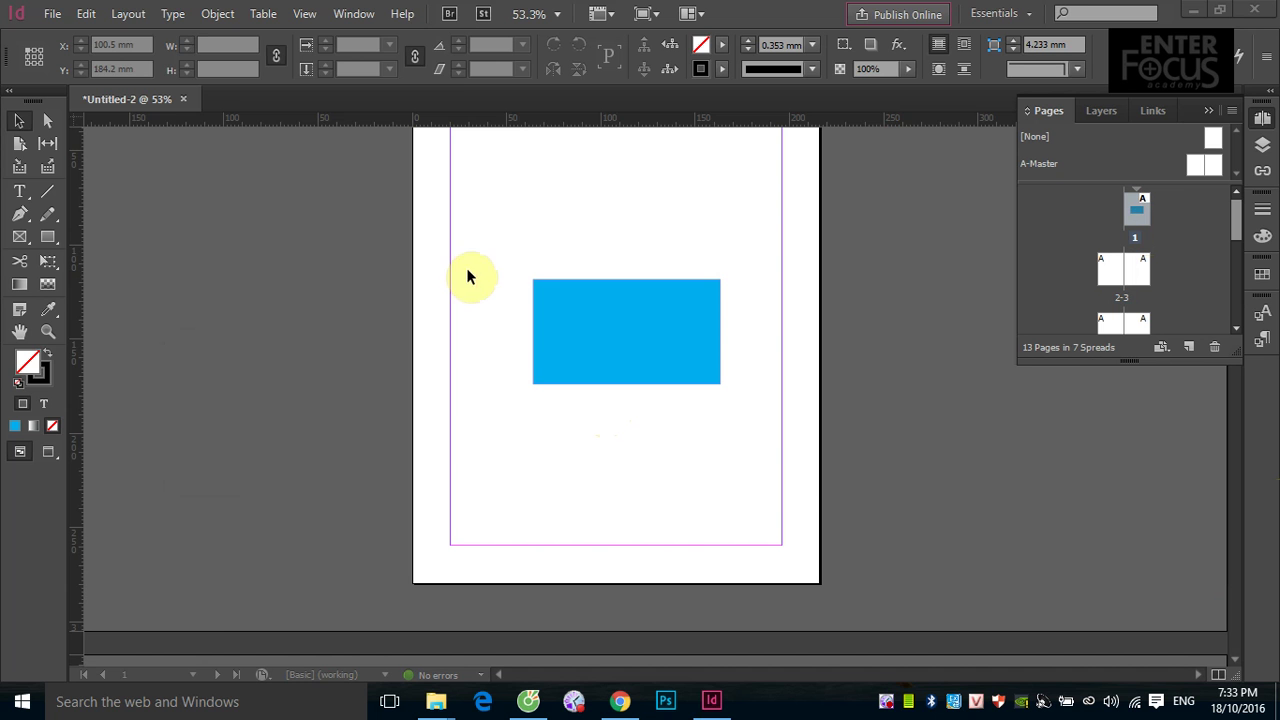
pyautogui.click(139, 18)
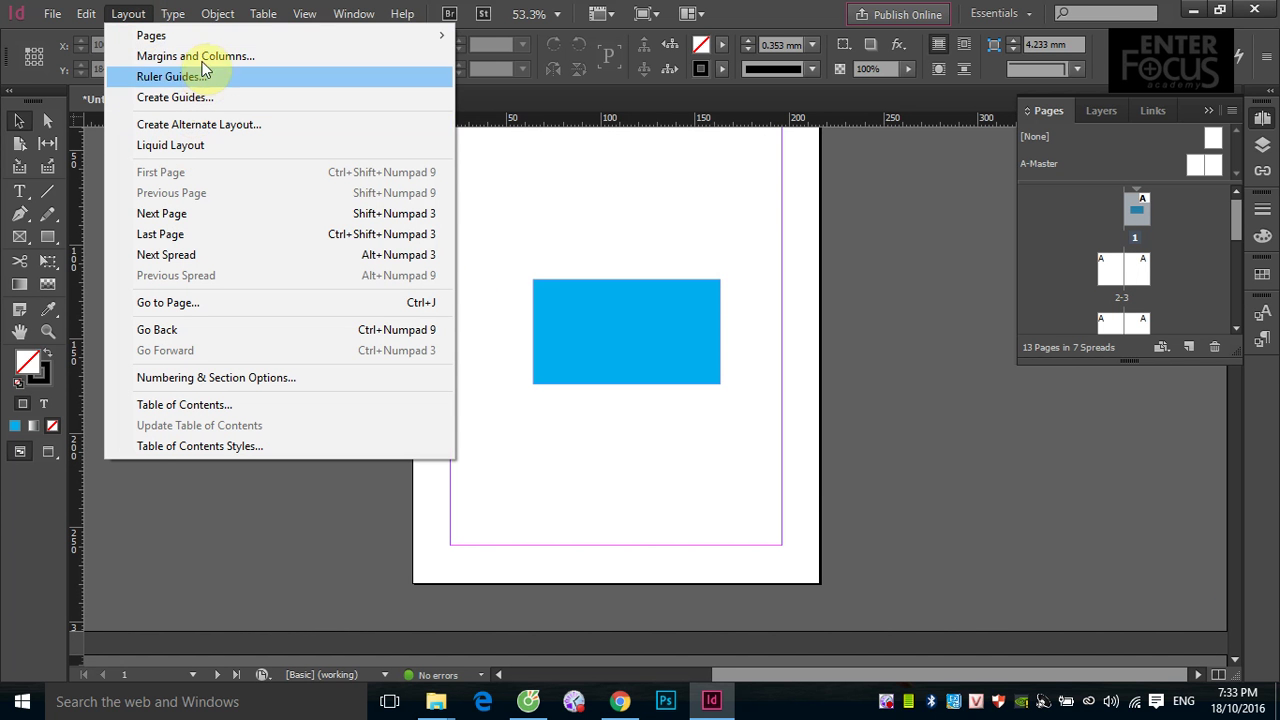
pyautogui.moveTo(191, 33)
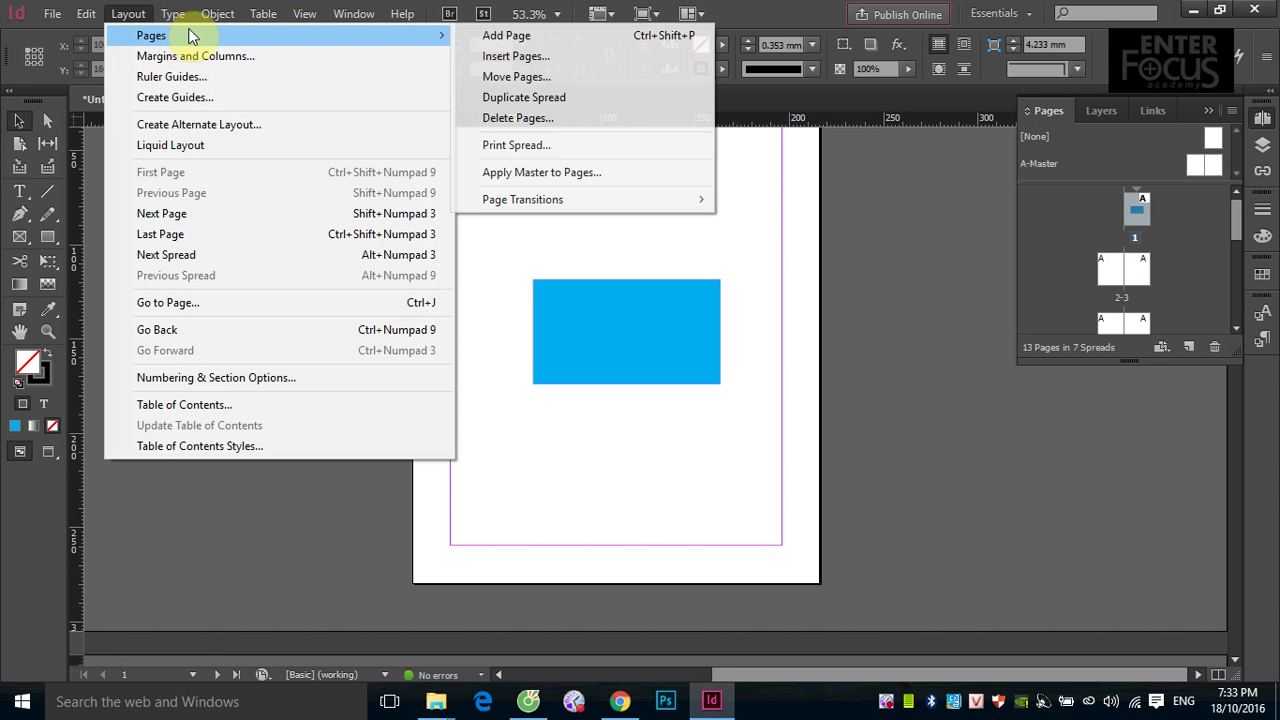
pyautogui.click(523, 77)
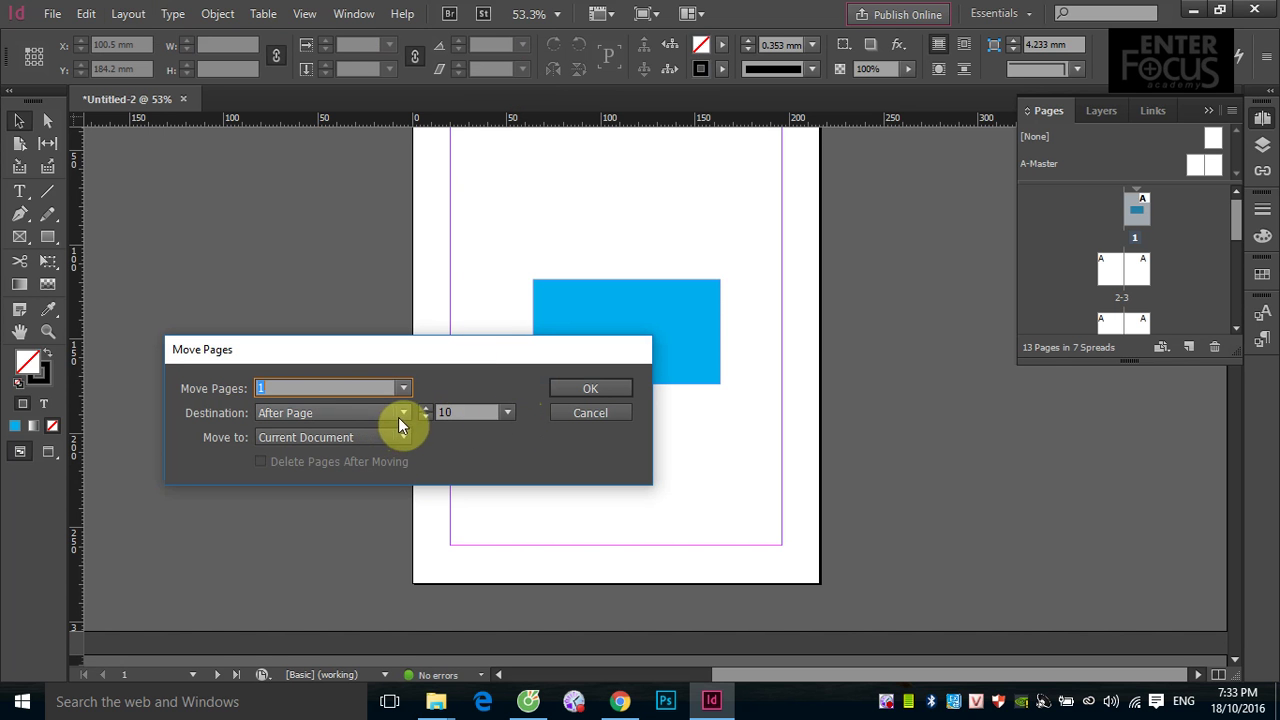
pyautogui.click(507, 413)
pyautogui.click(460, 648)
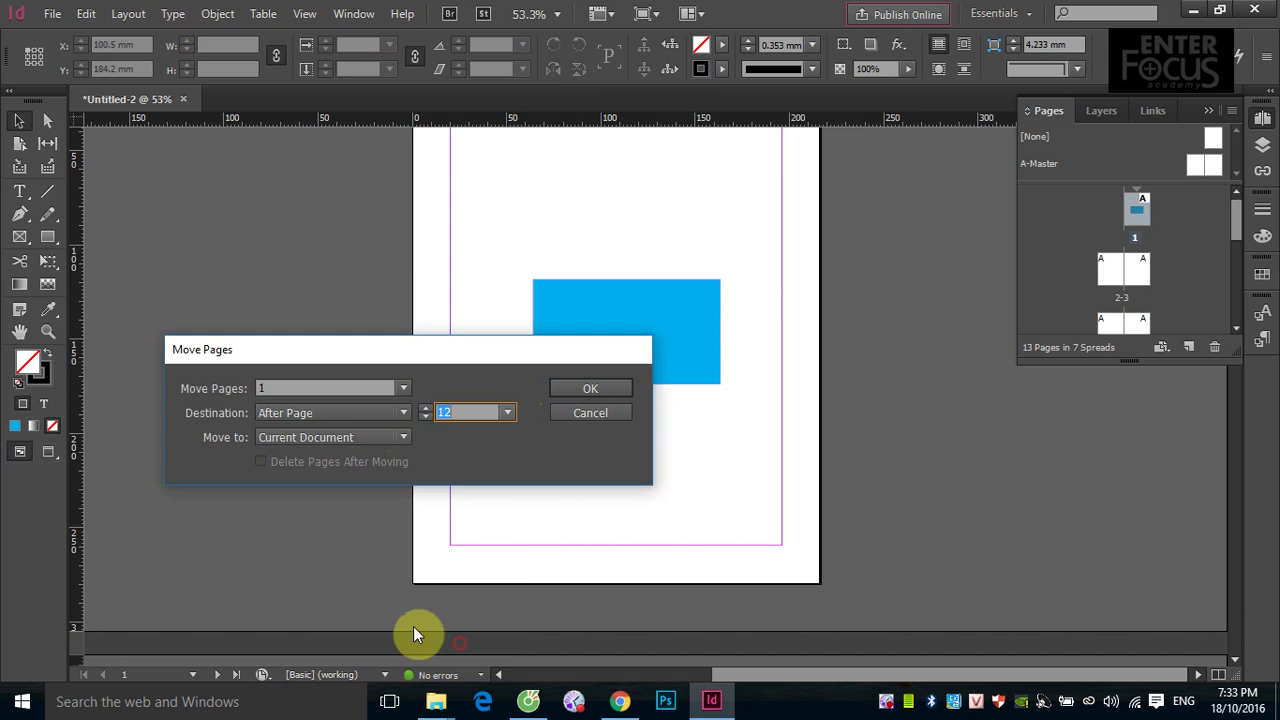
pyautogui.click(603, 389)
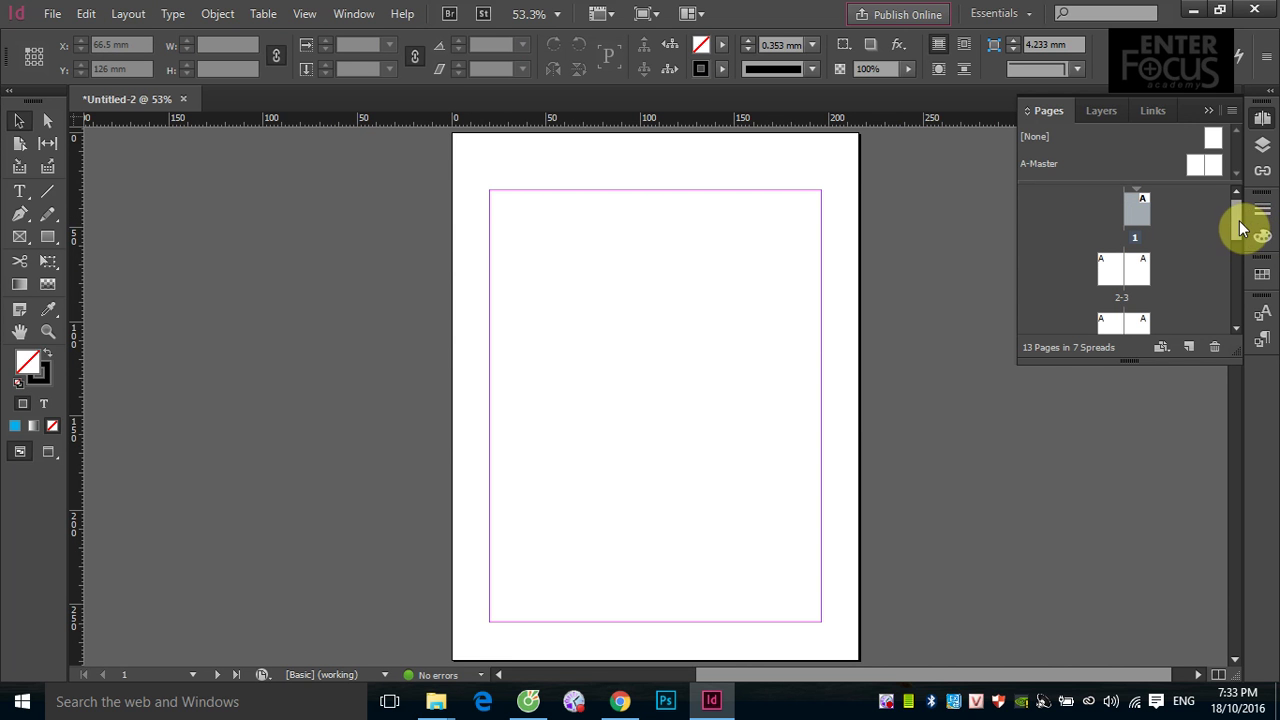
pyautogui.moveTo(1238, 216); pyautogui.dragTo(1230, 317)
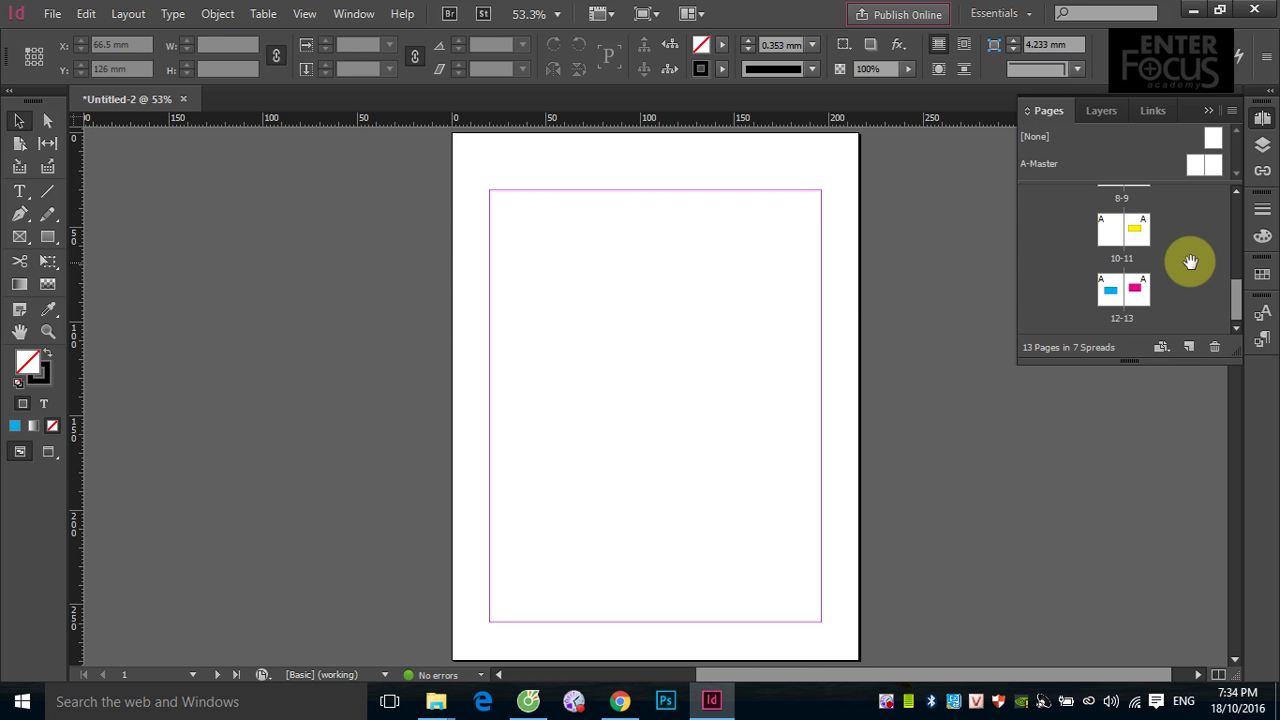
pyautogui.click(127, 14)
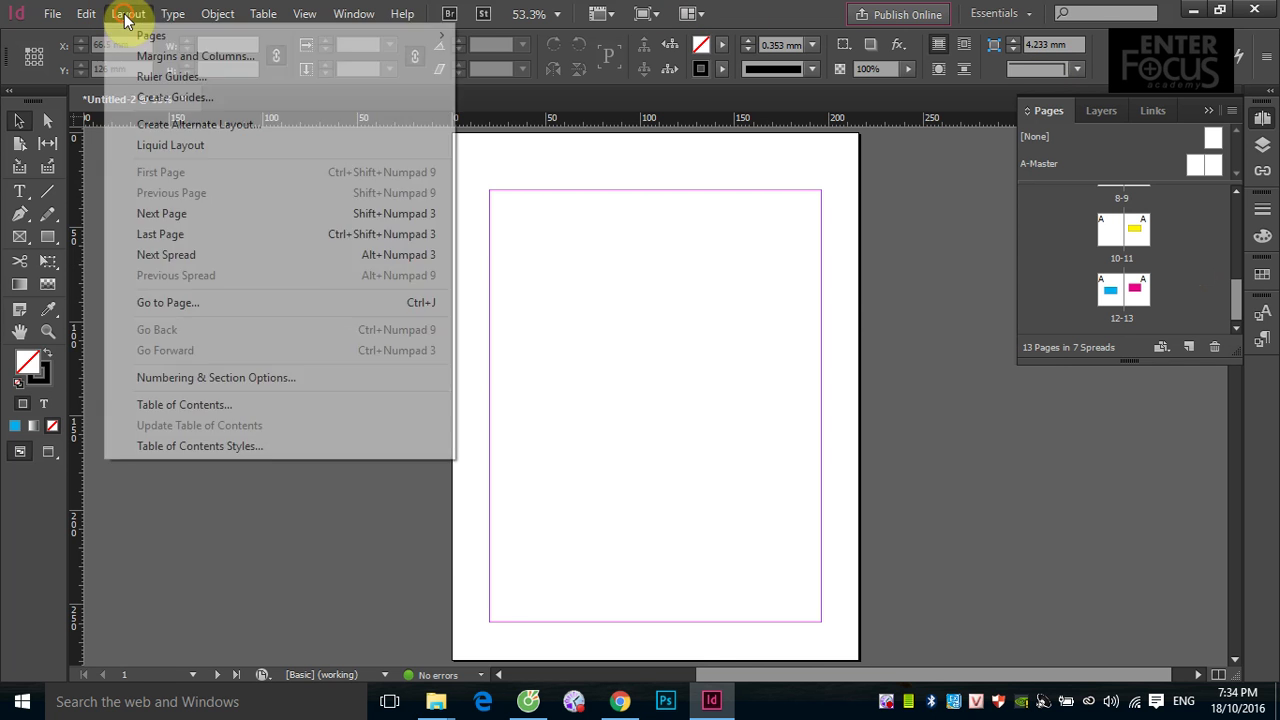
pyautogui.moveTo(130, 40)
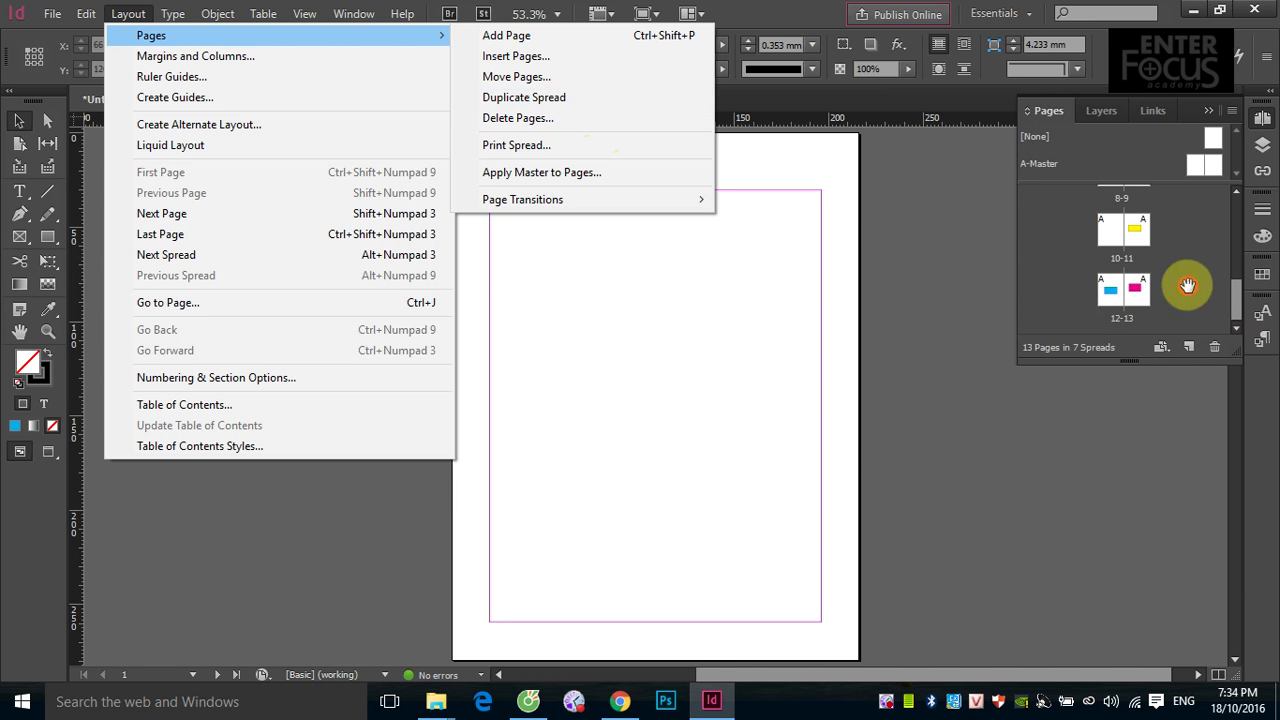
pyautogui.click(1234, 300)
pyautogui.moveTo(1234, 300)
pyautogui.mouseDown()
pyautogui.moveTo(1229, 191)
pyautogui.moveTo(1230, 322)
pyautogui.mouseUp()
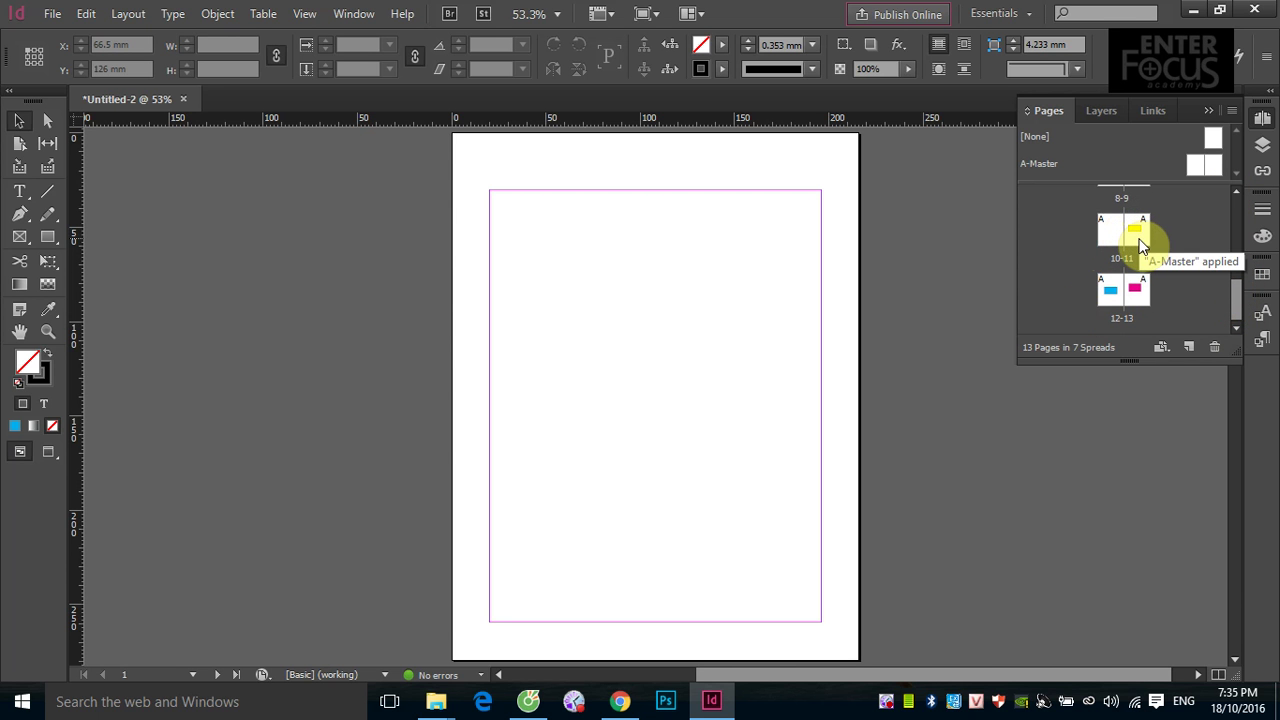
# Go to page 11 with the yellow rectangle and duplicate that single page
pyautogui.moveTo(1140, 245)
pyautogui.mouseDown()
pyautogui.moveTo(1229, 266)
pyautogui.moveTo(1150, 244)
pyautogui.mouseUp()
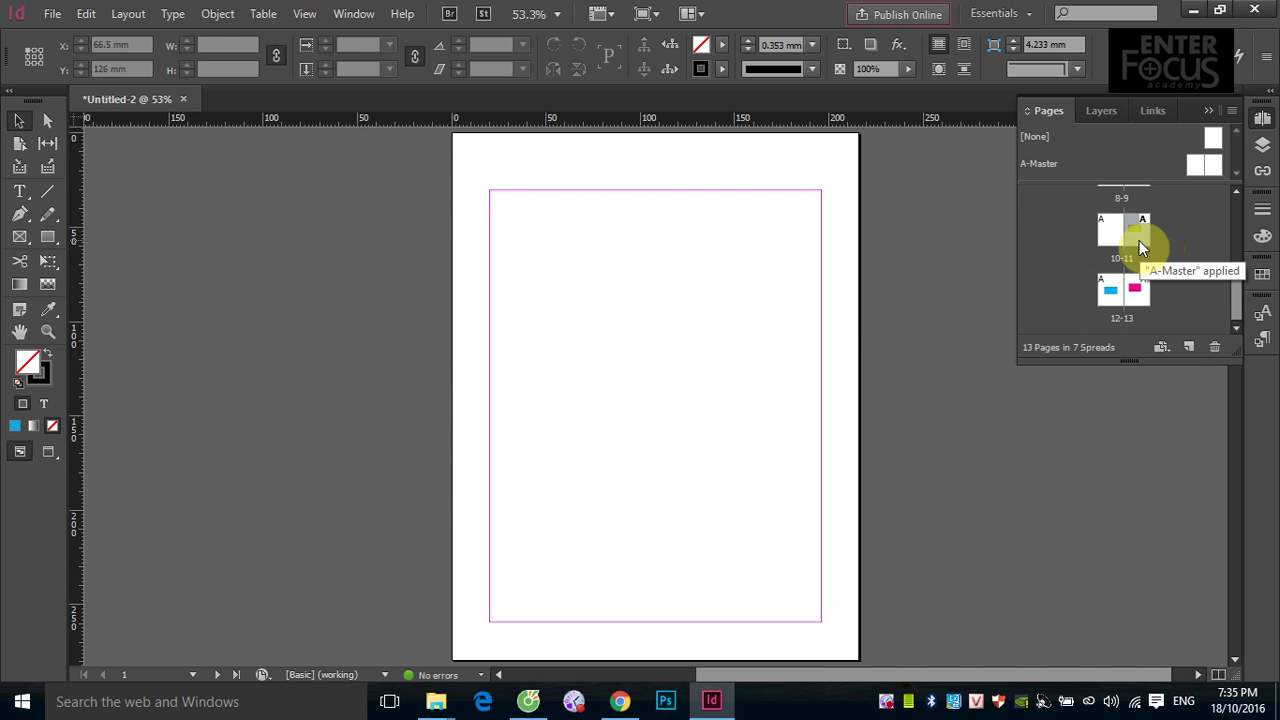
pyautogui.doubleClick(1139, 240)
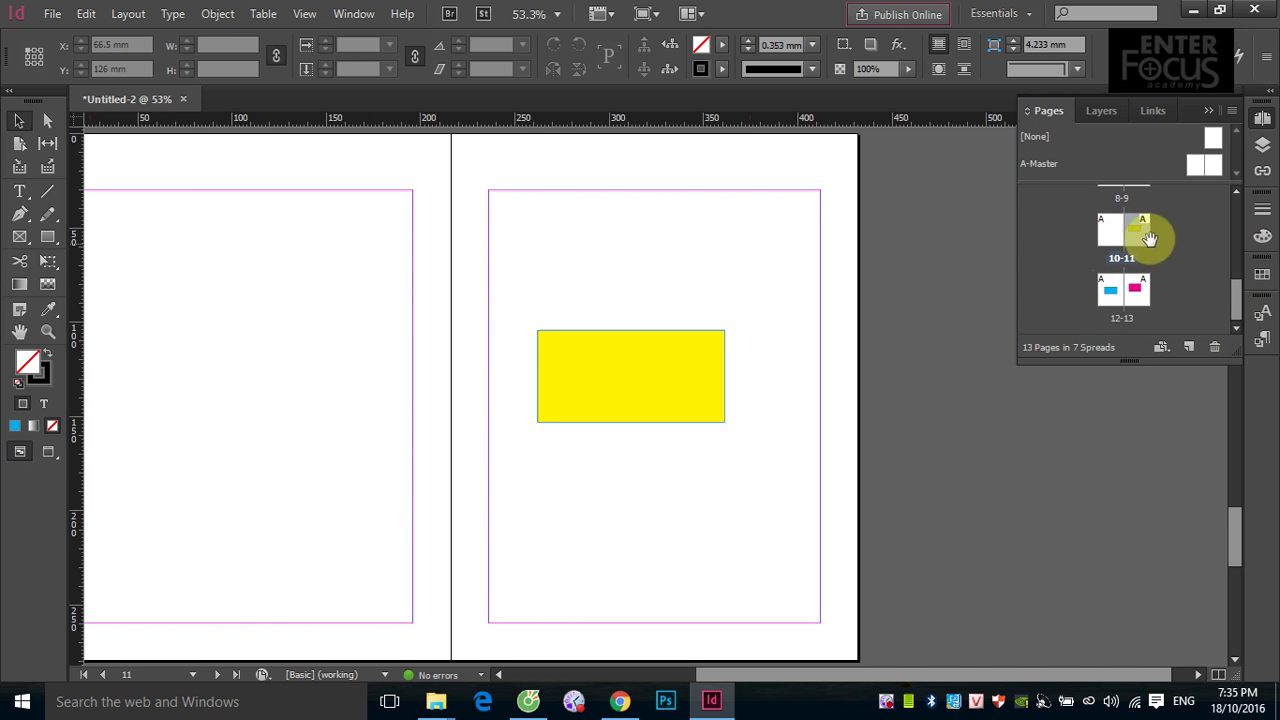
pyautogui.click(1140, 240)
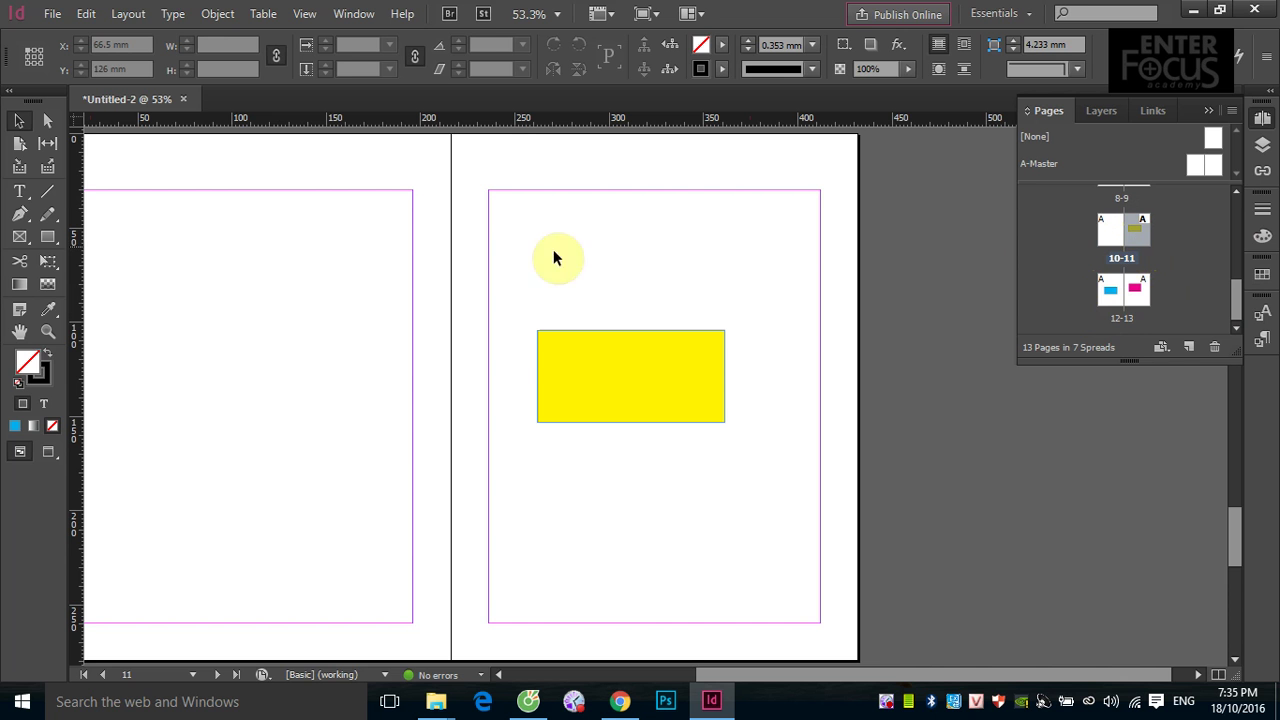
pyautogui.click(127, 15)
pyautogui.moveTo(130, 33)
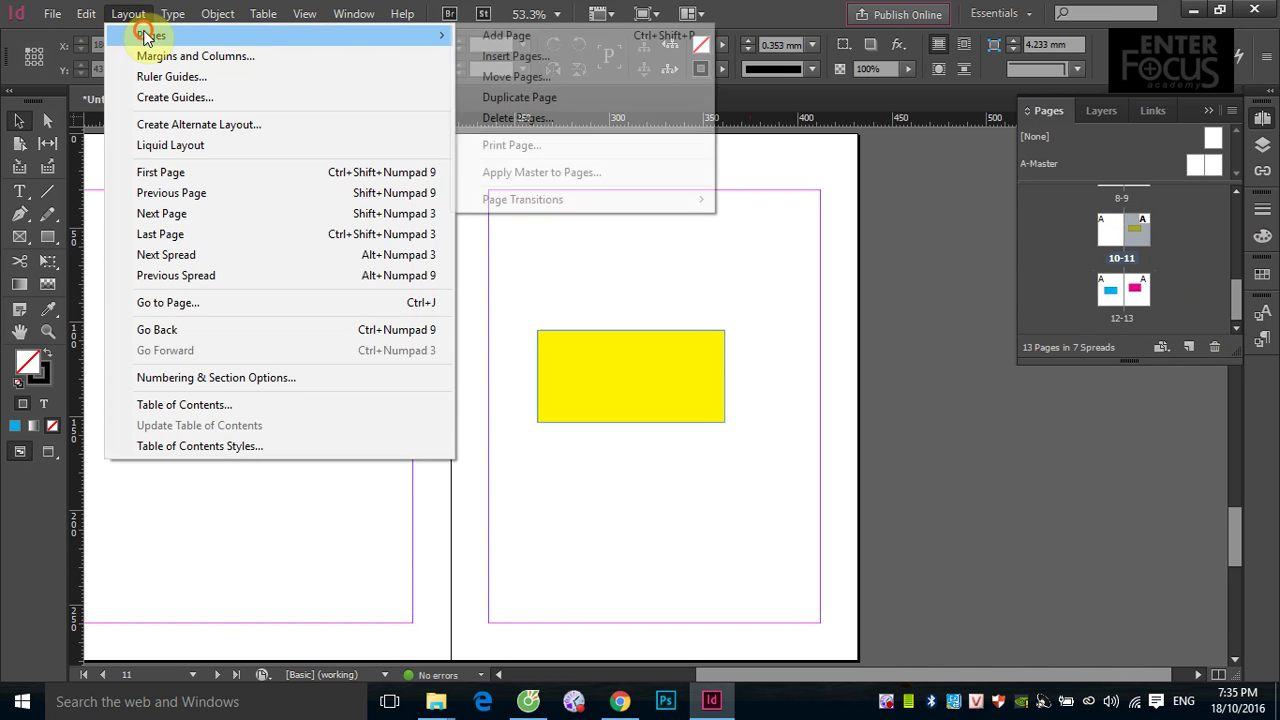
pyautogui.click(519, 100)
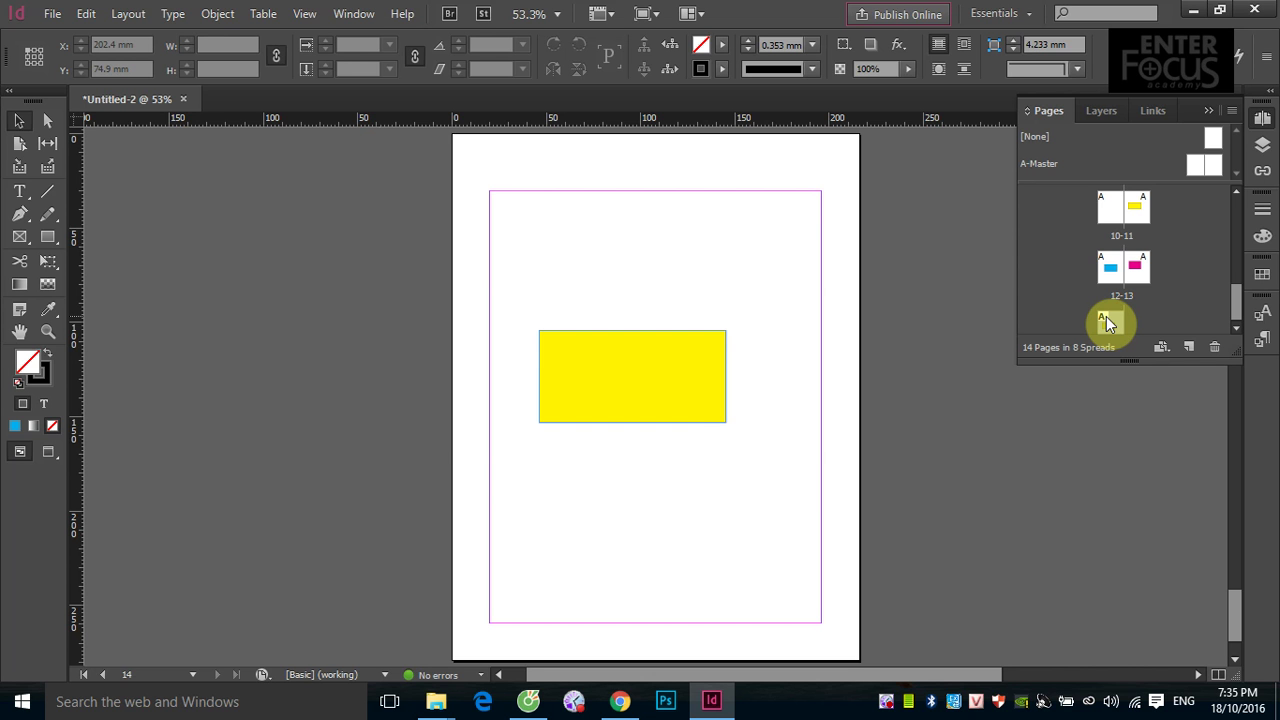
# Select pages 11 to 13 together, duplicate them, and check the copies at the end of the document
pyautogui.moveTo(1106, 322); pyautogui.dragTo(1190, 258)
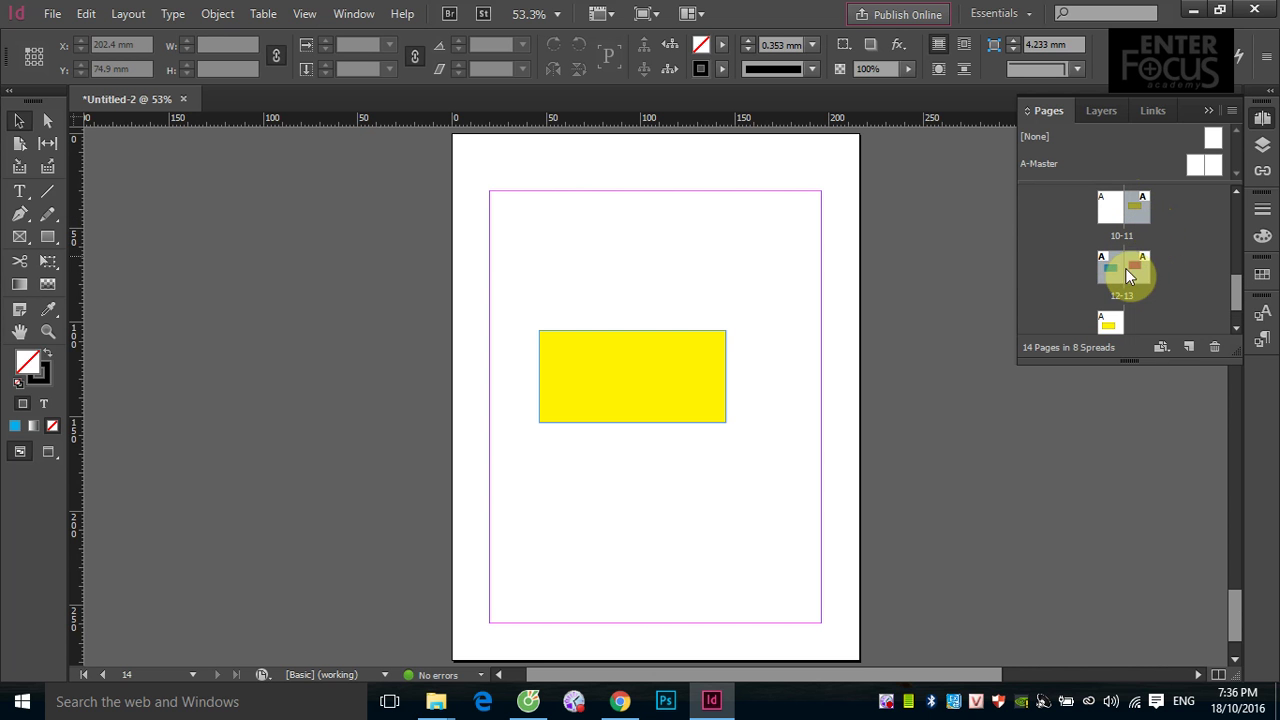
pyautogui.scroll(-1, 1125, 300)
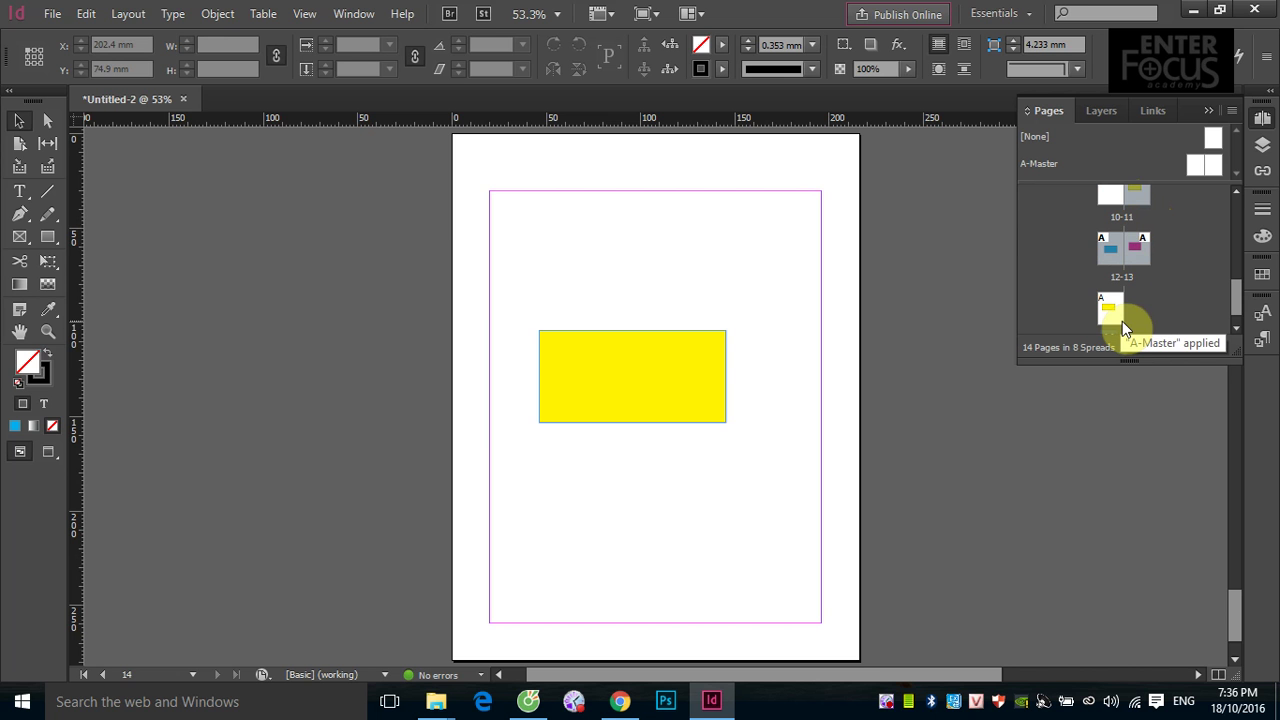
pyautogui.click(124, 20)
pyautogui.moveTo(145, 33)
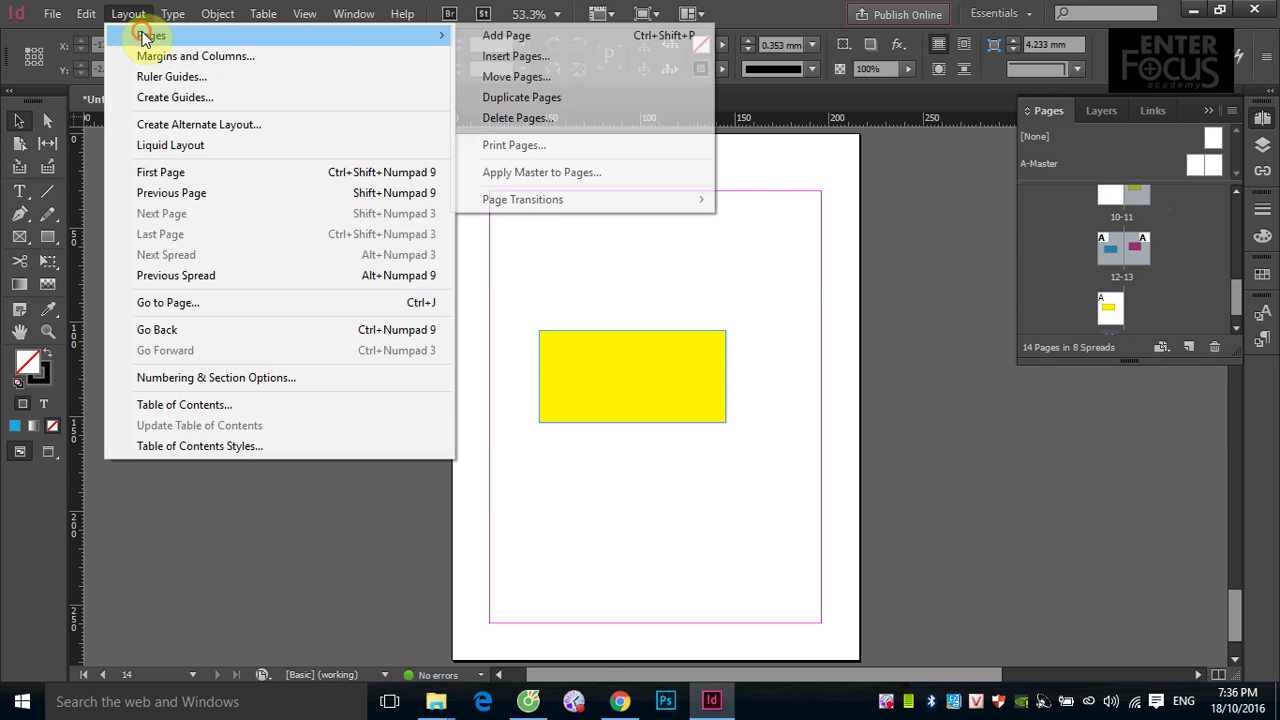
pyautogui.click(536, 100)
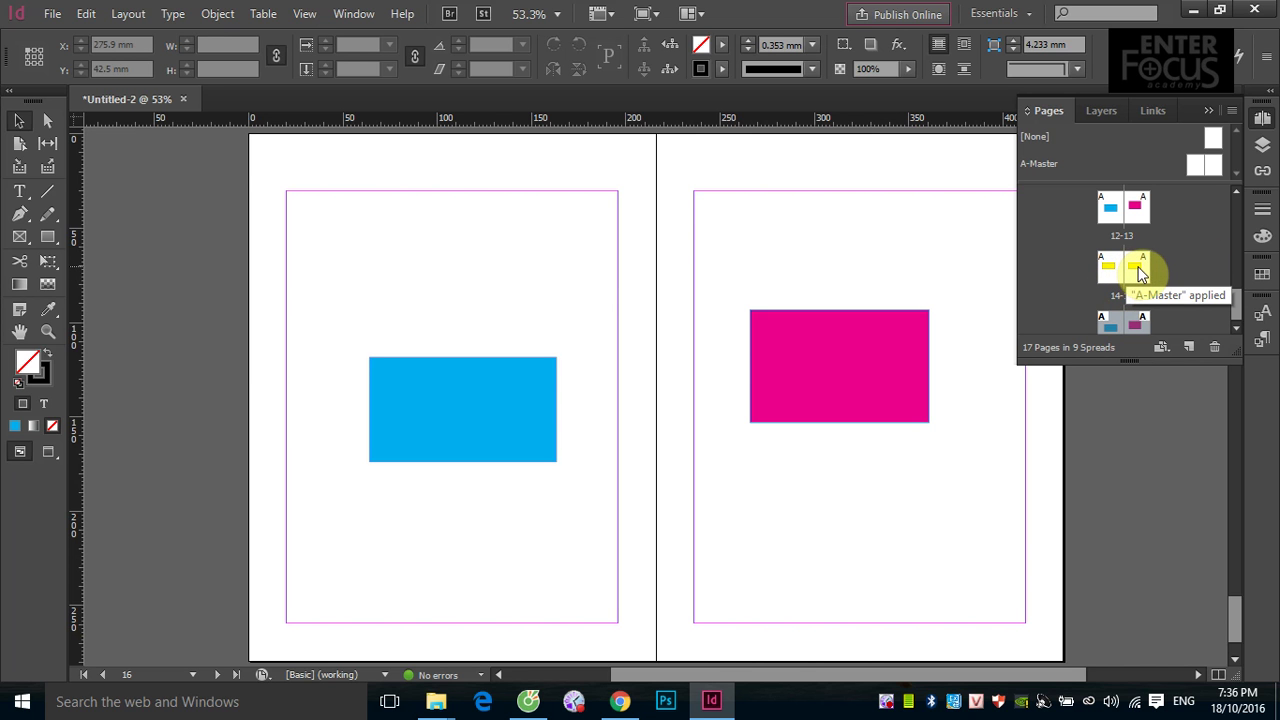
pyautogui.scroll(-1, 1143, 274)
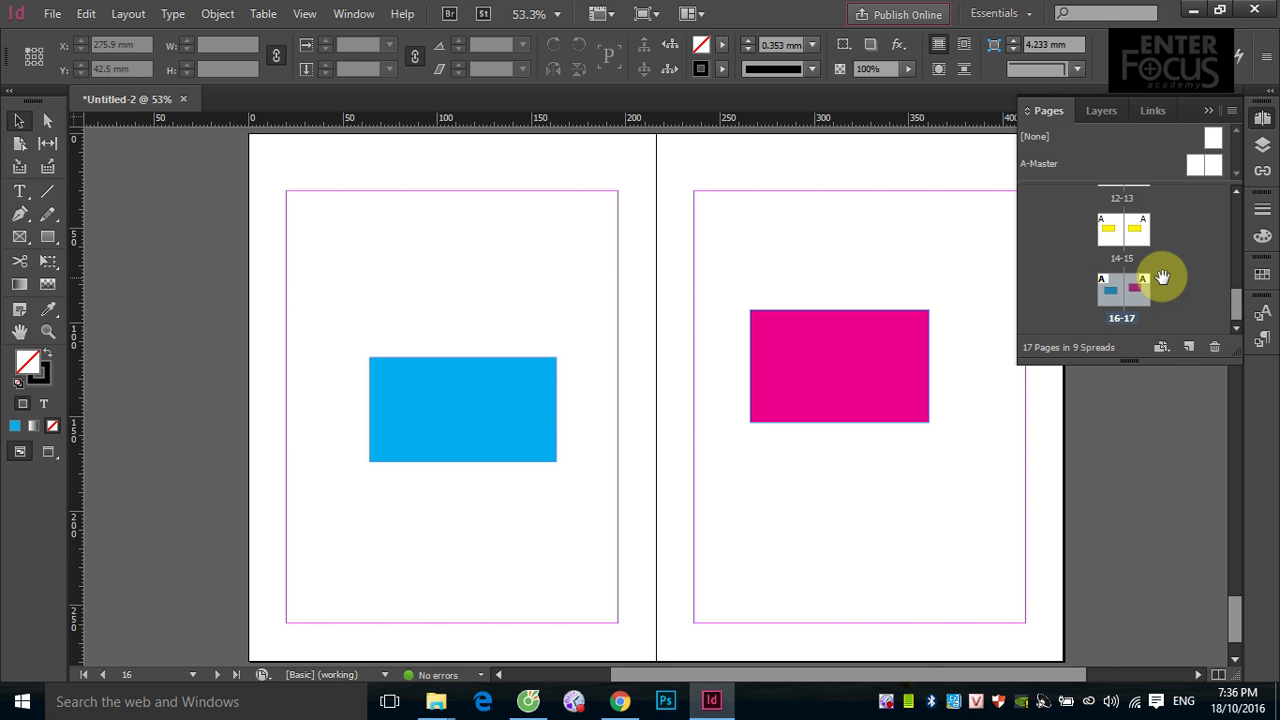
# Start deleting pages and enter 10-17 as the range of pages to delete
pyautogui.click(128, 13)
pyautogui.moveTo(170, 37)
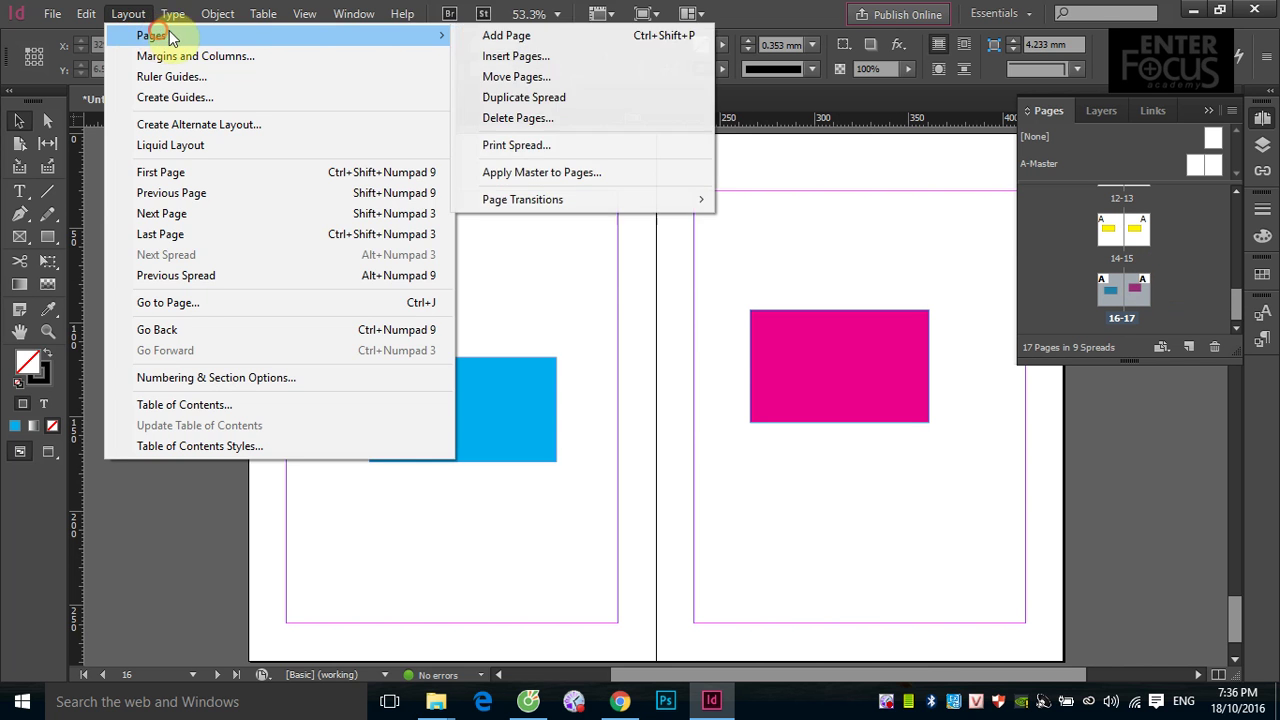
pyautogui.click(548, 125)
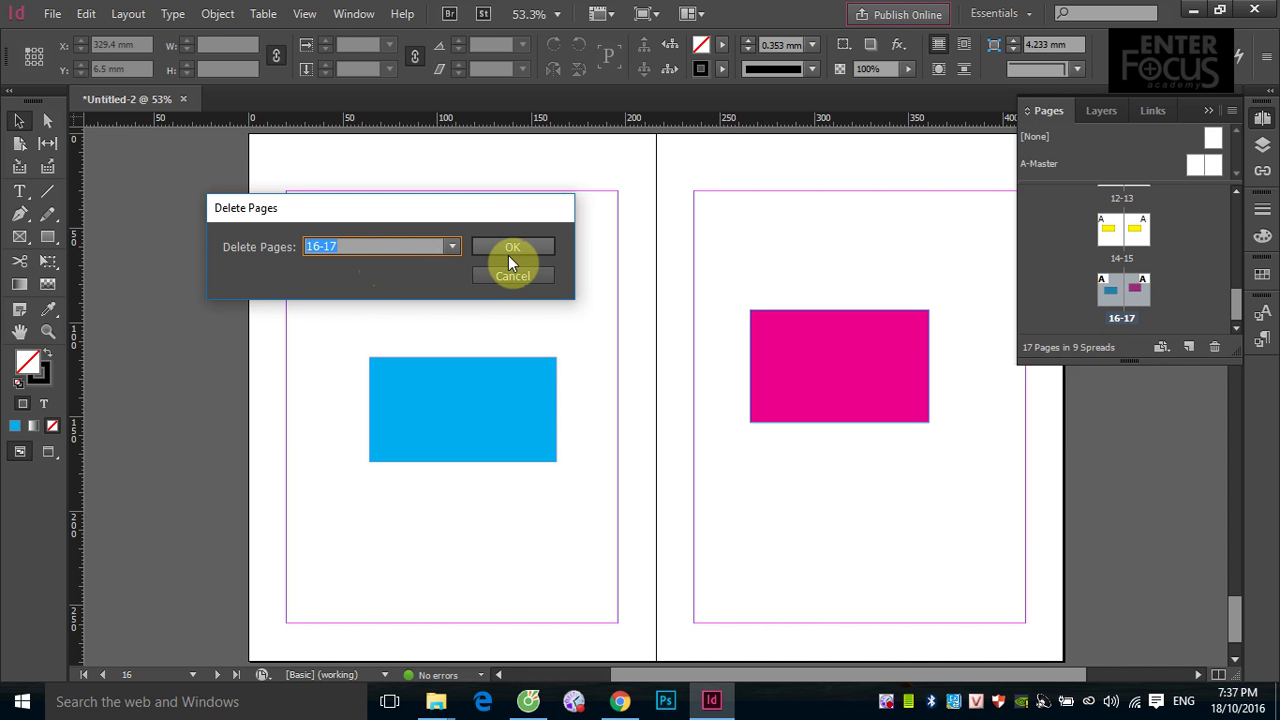
pyautogui.click(361, 245)
pyautogui.click(308, 246)
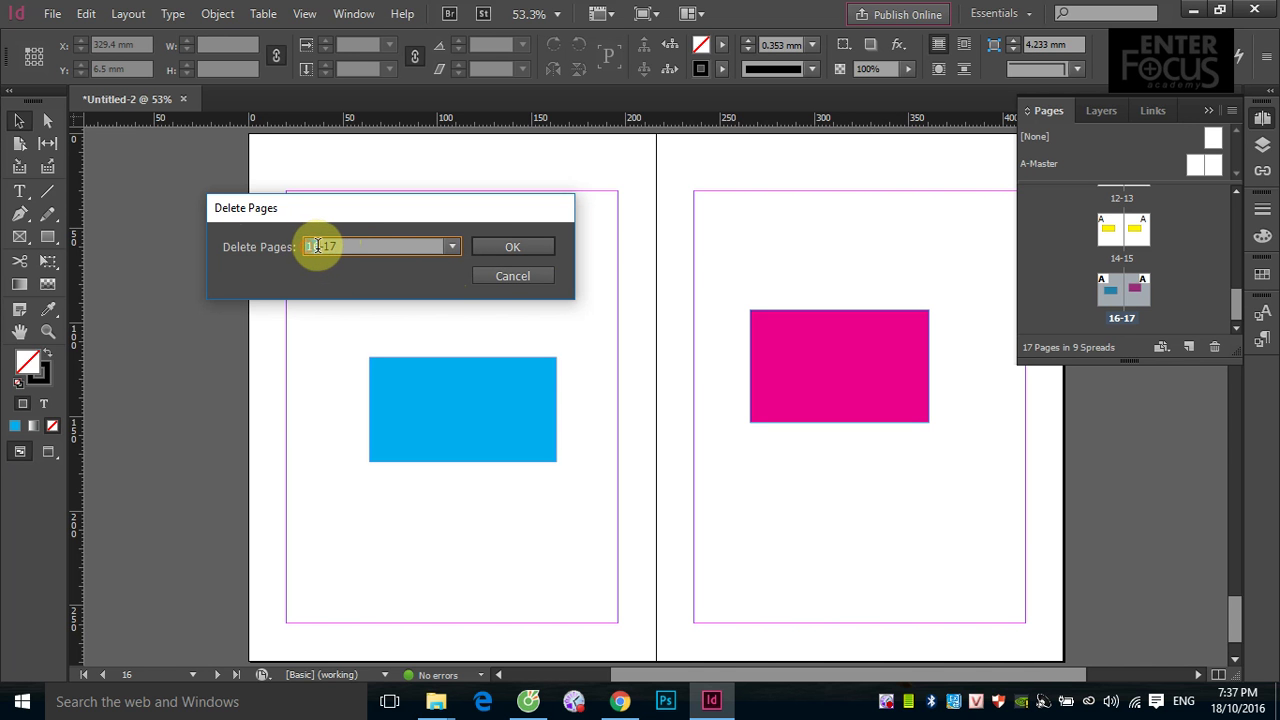
pyautogui.press('Delete')
pyautogui.write('0')
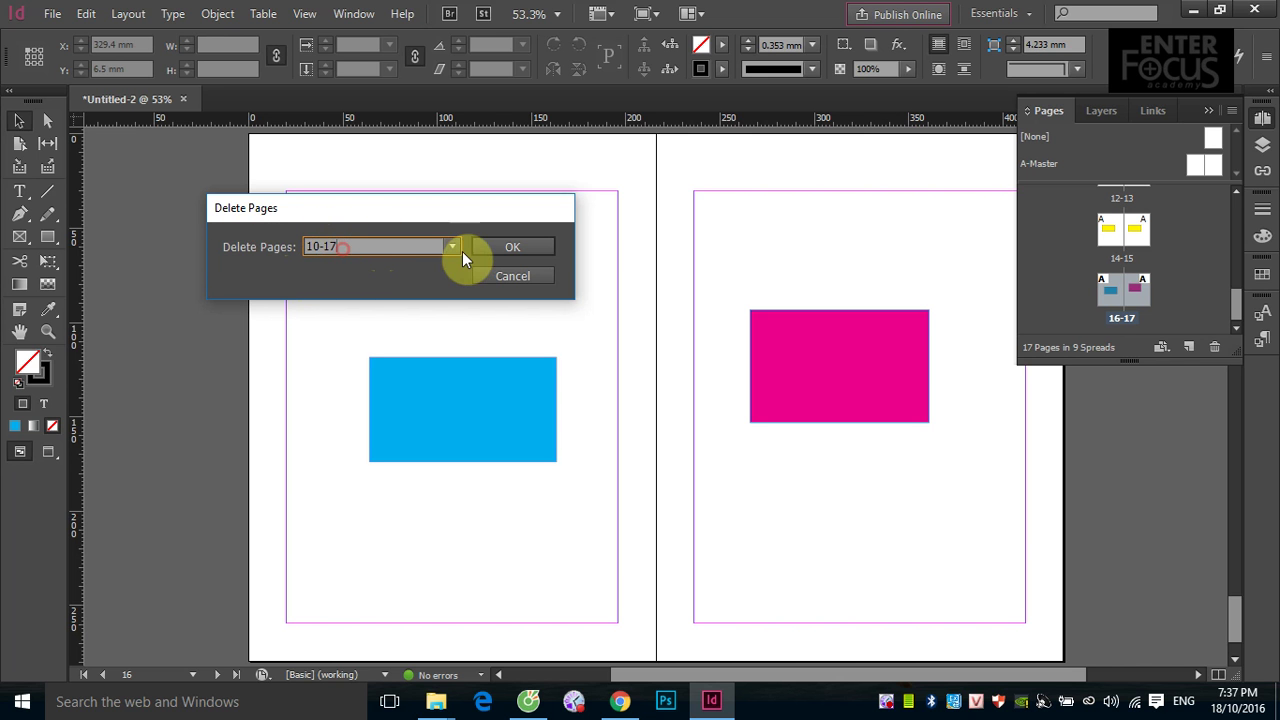
# Try -10 as the range of pages to delete
pyautogui.press('BackSpace')
pyautogui.press('BackSpace')
pyautogui.click(338, 246)
pyautogui.doubleClick(338, 247)
pyautogui.write('-10')
# Delete pages 14-15 together with the yellow rectangles they contain
pyautogui.doubleClick(310, 246)
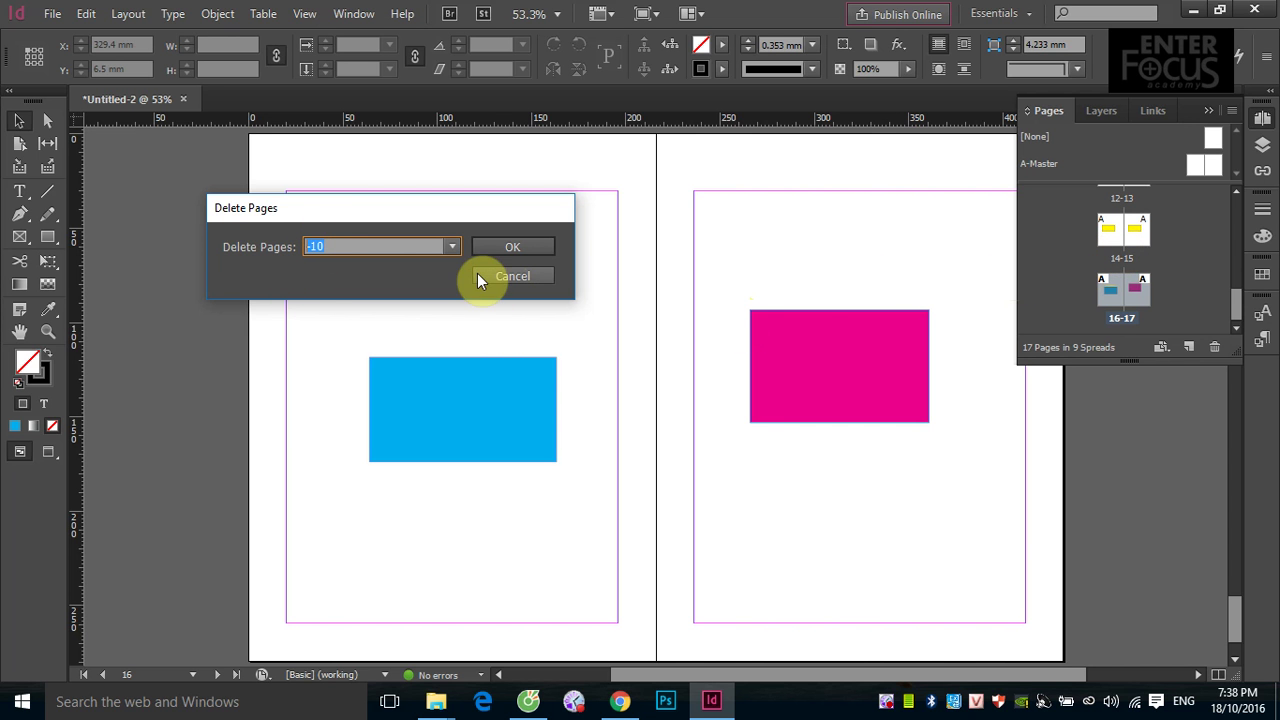
pyautogui.write('14-15')
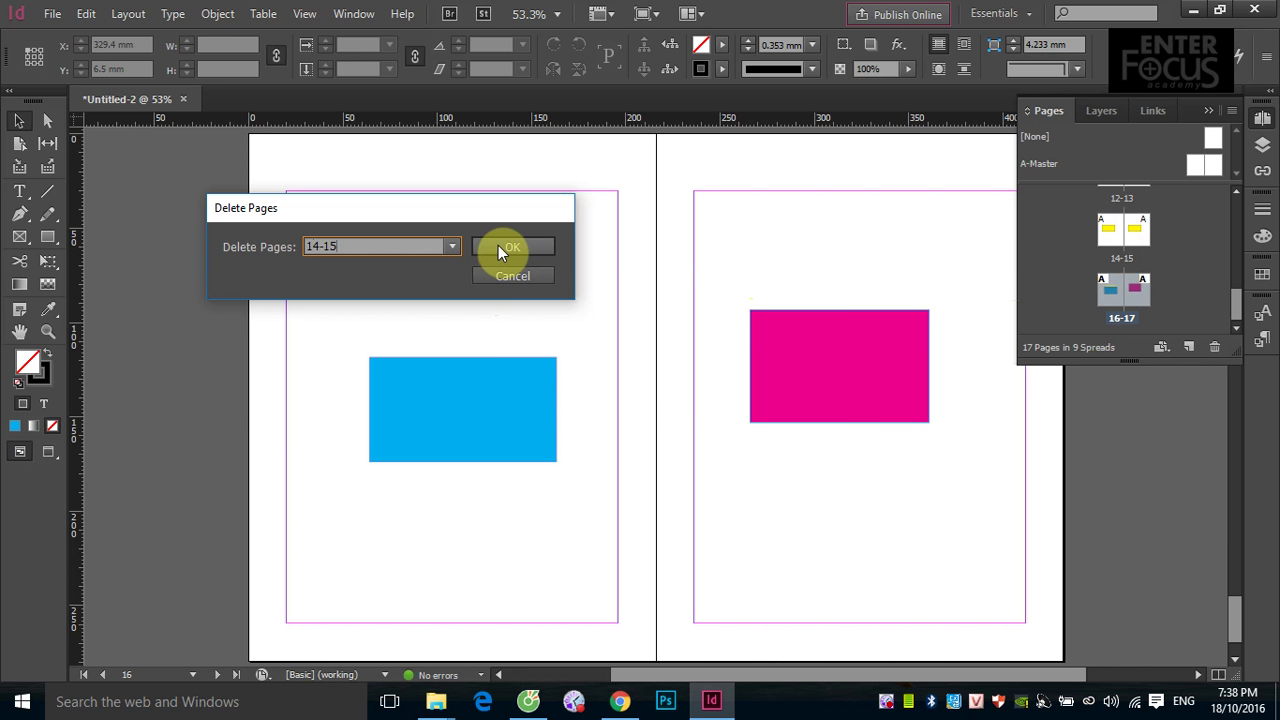
pyautogui.click(500, 248)
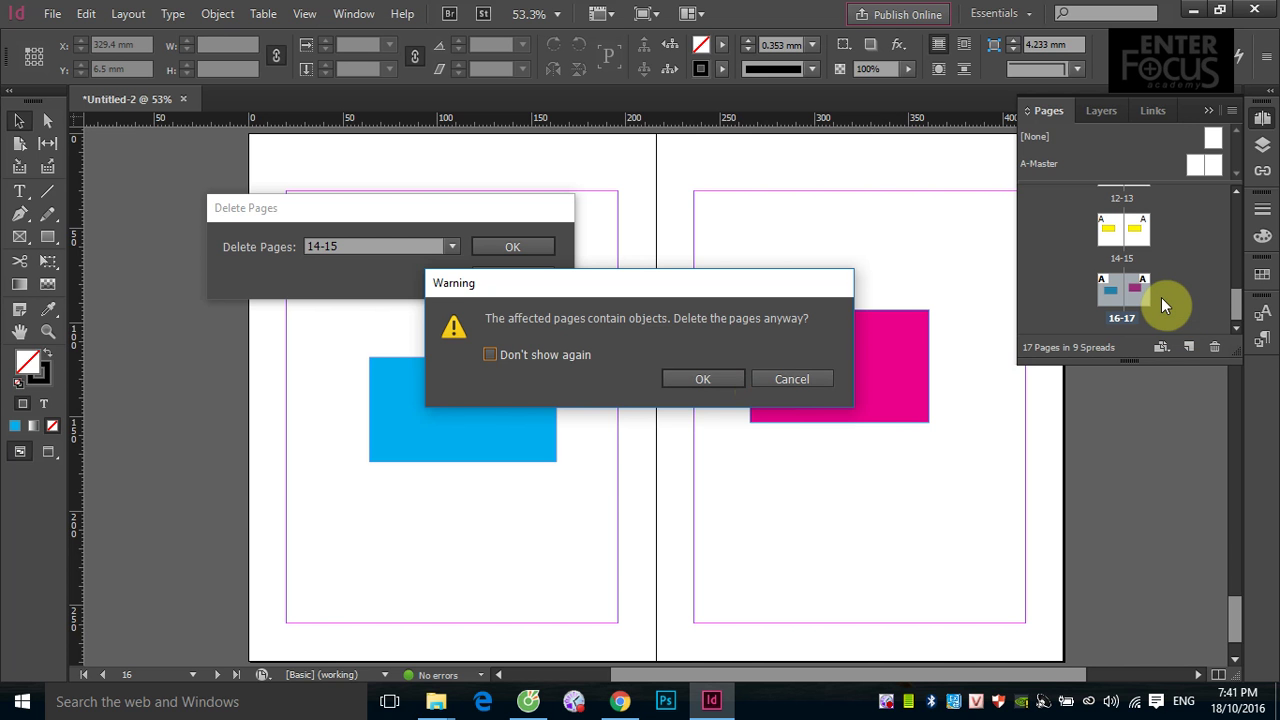
pyautogui.click(713, 378)
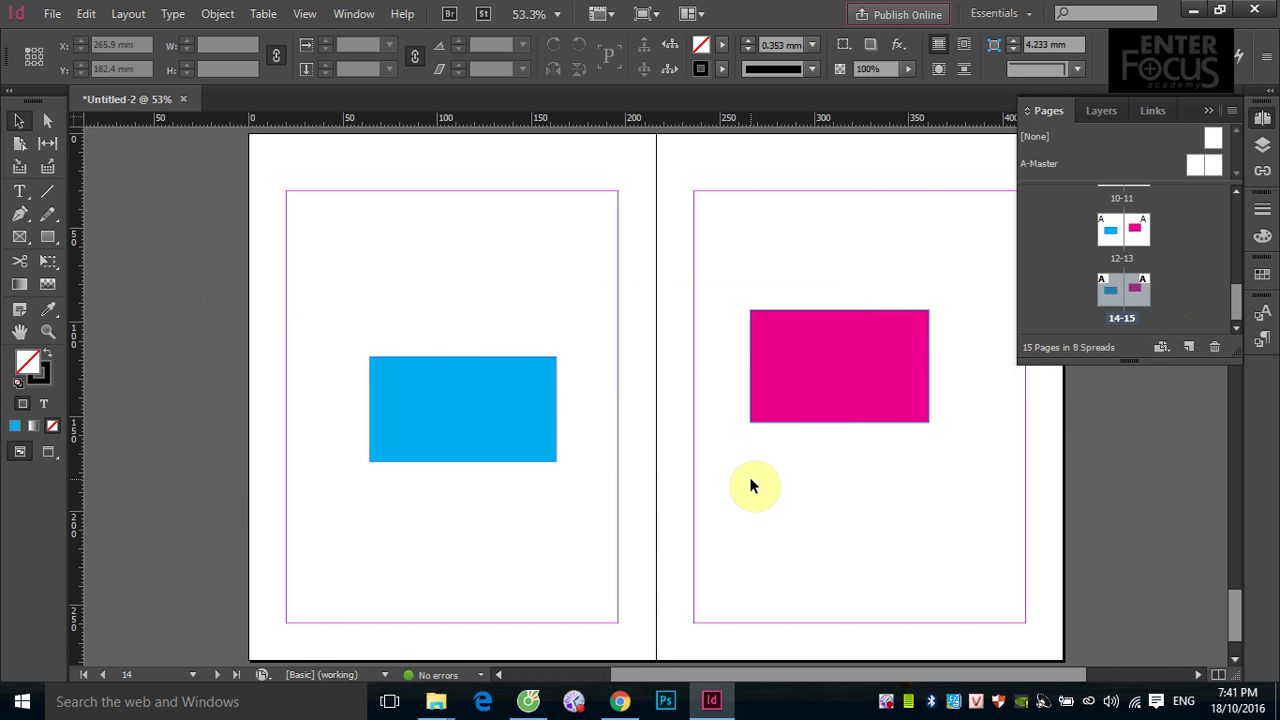